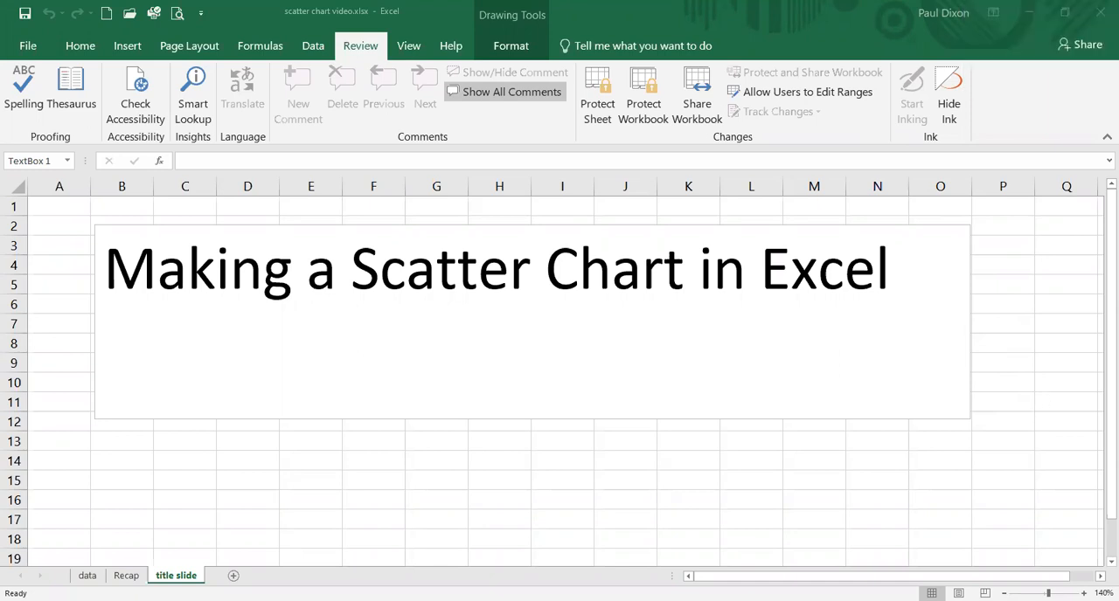
- Switch to the data sheet and delete the object lying beside the data table
left_click(87, 576)
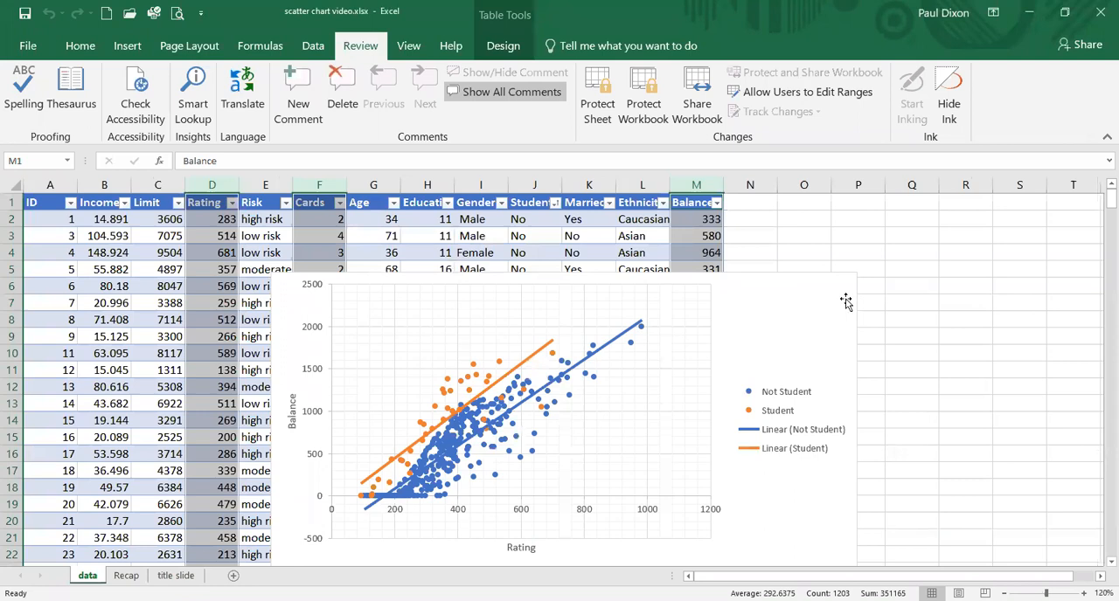
left_click(845, 299)
key("Delete")
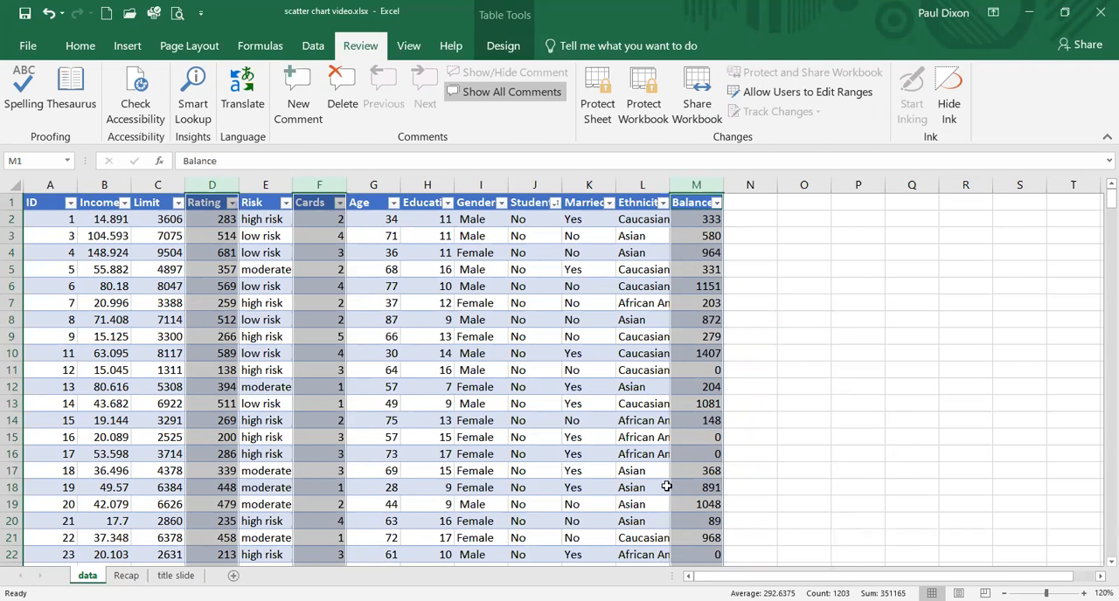
- Select all values of the Rating column (D2:D401) together with all values of the Balance column (M2:M401)
left_click(222, 220)
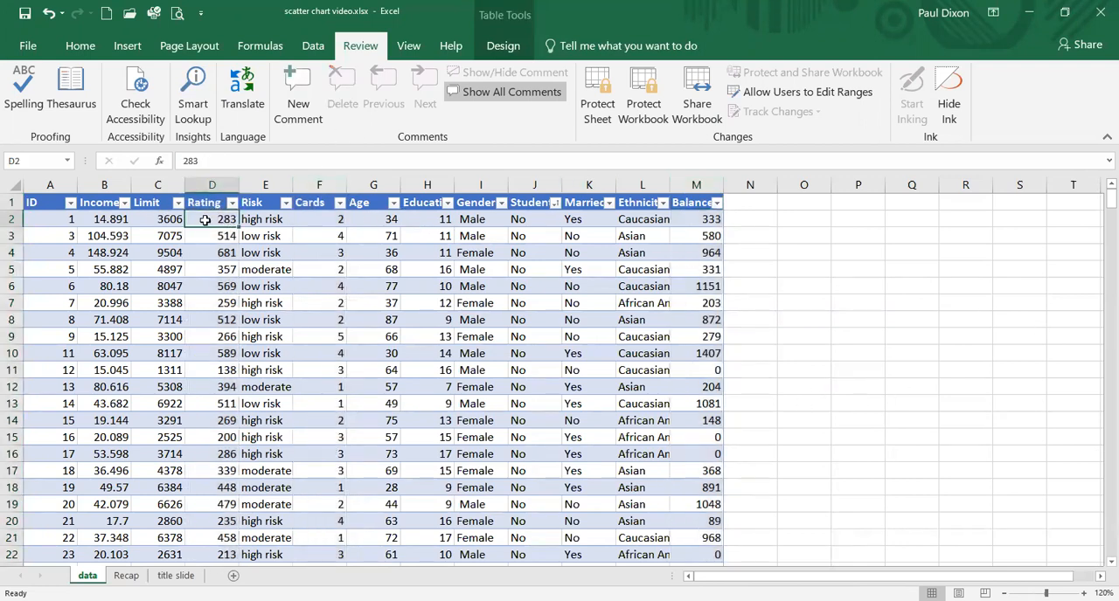
left_click_drag(204, 220, 217, 517)
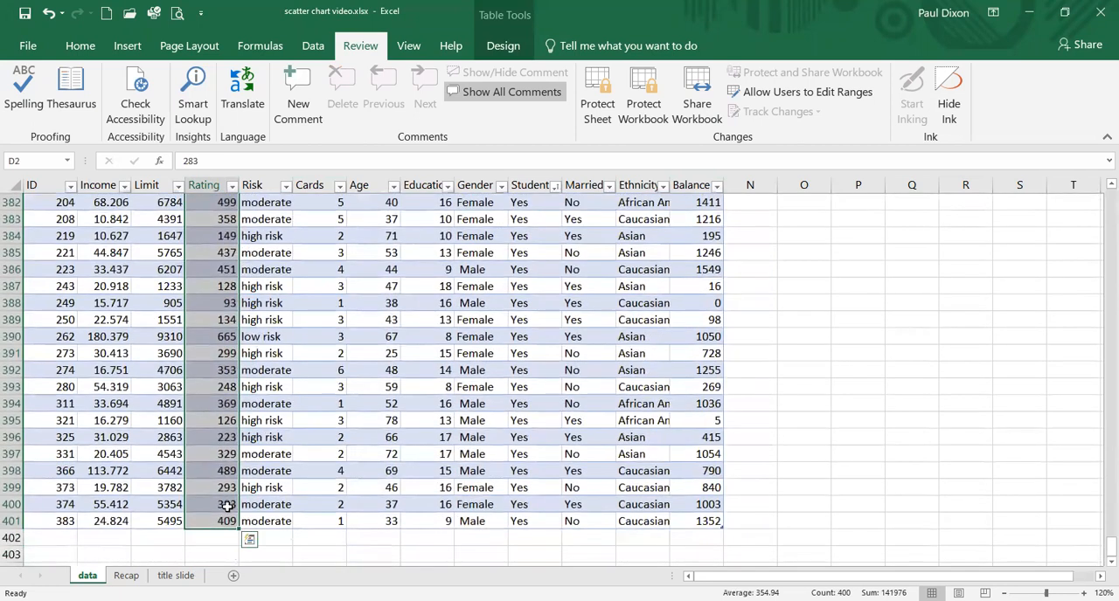
left_click(708, 521, "ctrl")
left_click_drag(708, 521, 691, 223)
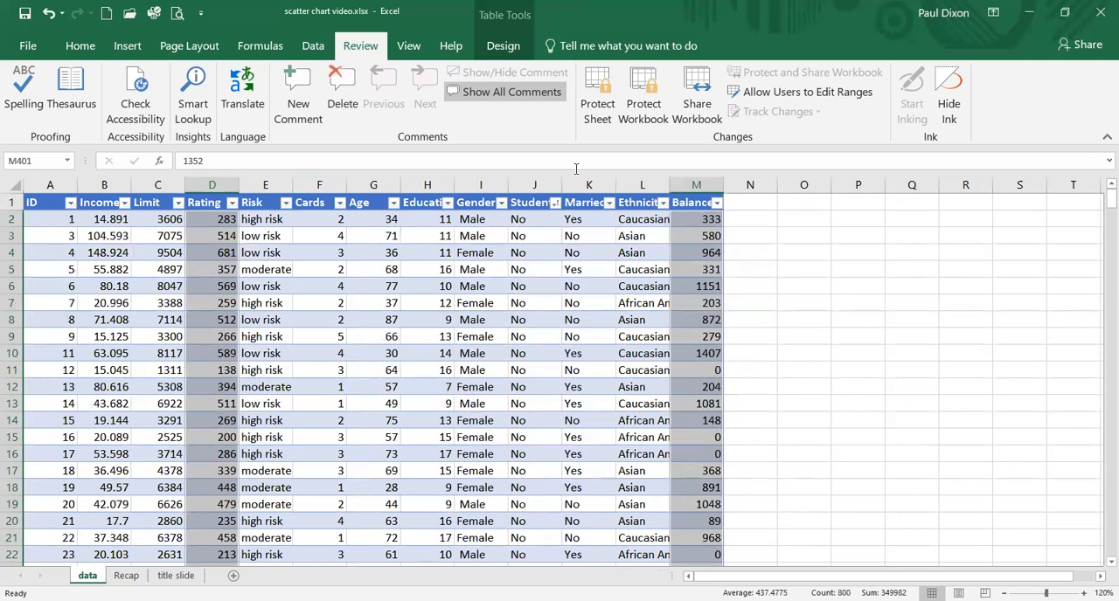
- Insert an X Y (Scatter) chart of the selected Rating and Balance values, and enlarge and reposition it over the table
left_click(128, 48)
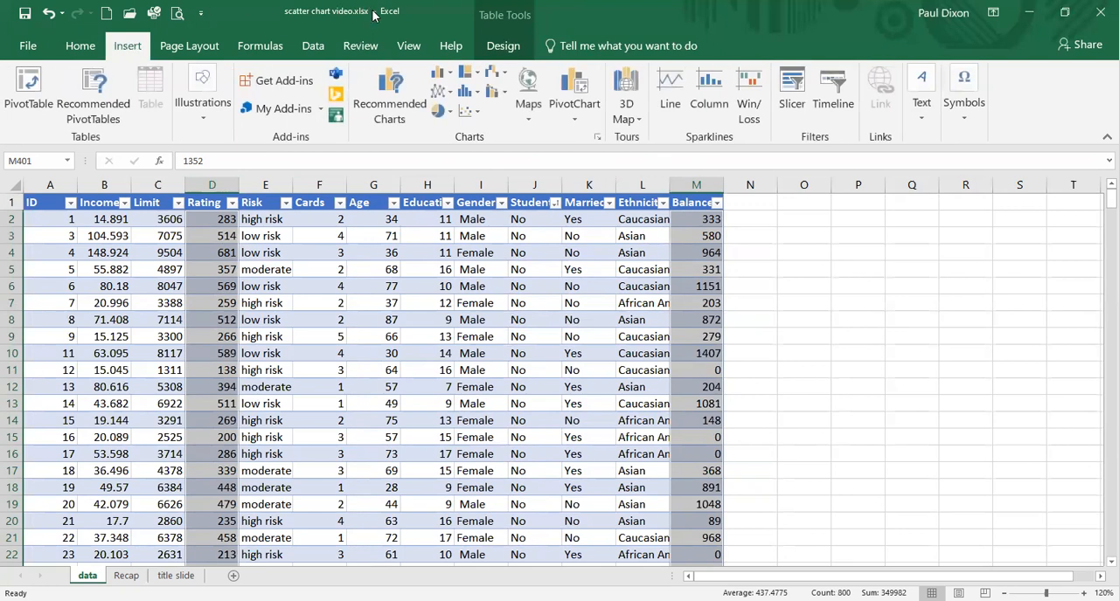
left_click(391, 107)
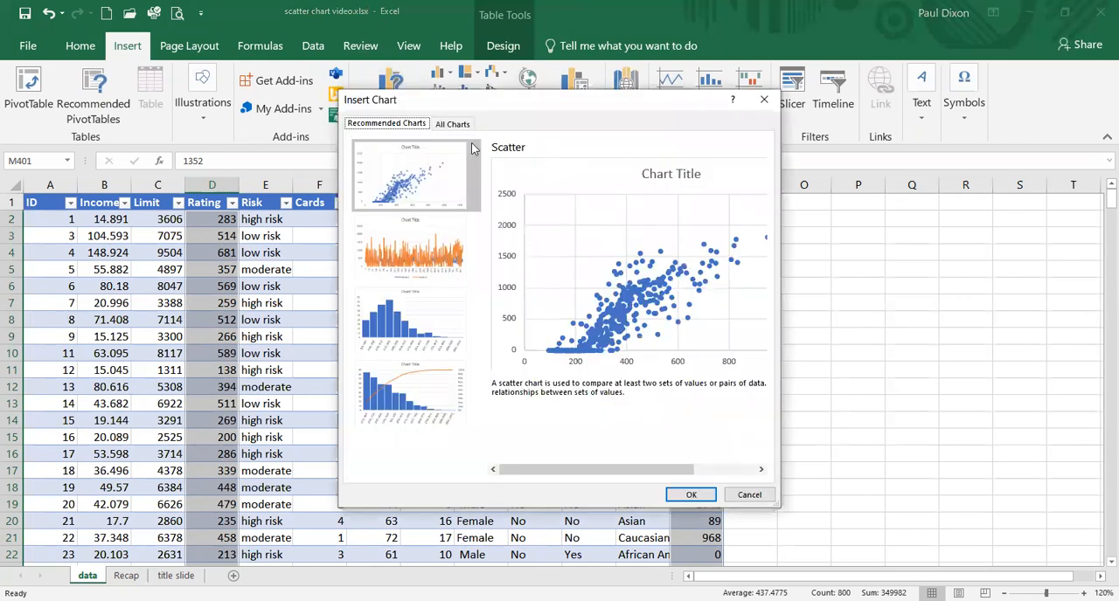
left_click(453, 124)
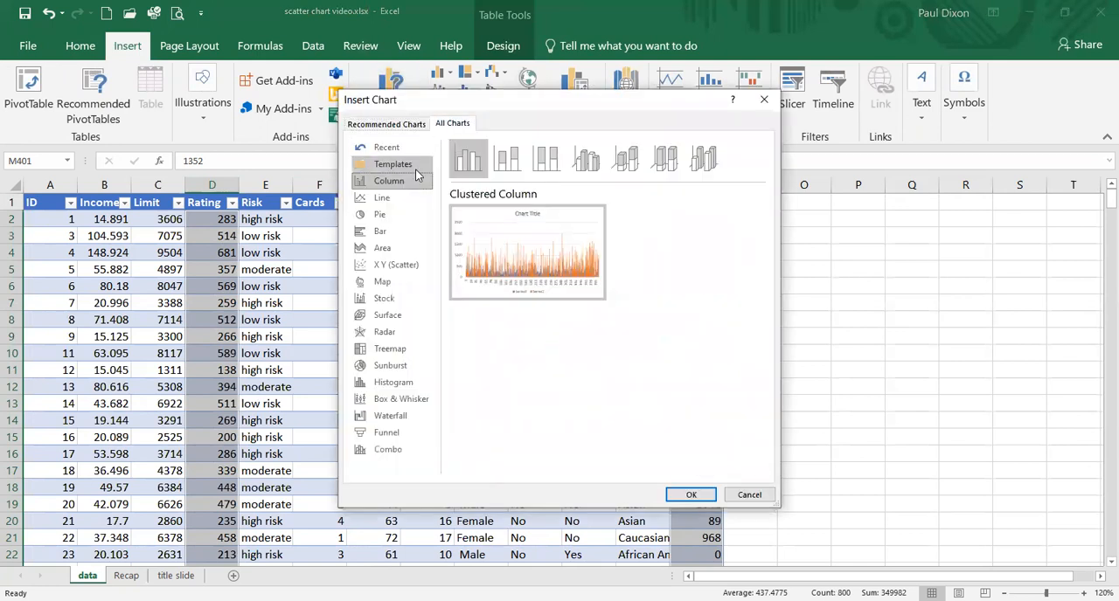
left_click(393, 268)
left_click(657, 288)
left_click(690, 496)
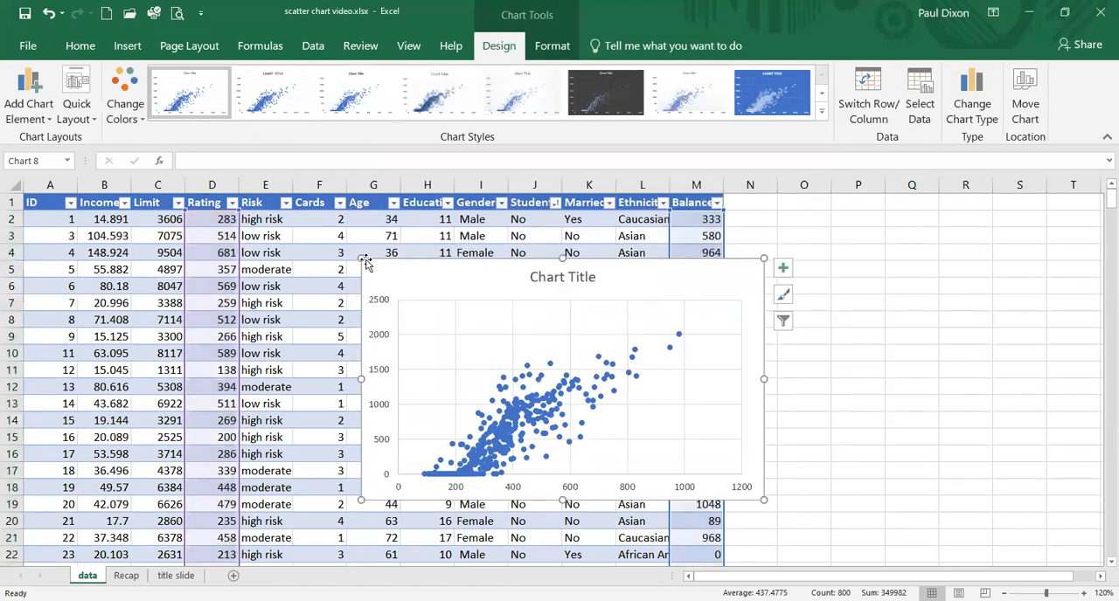
left_click_drag(358, 254, 299, 180)
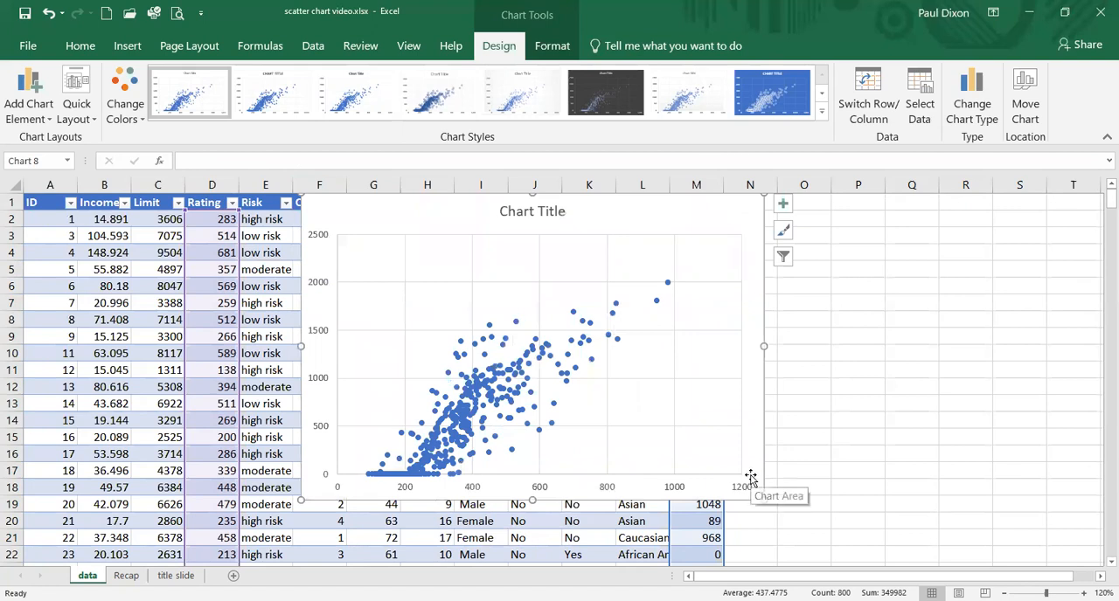
left_click_drag(756, 460, 772, 494)
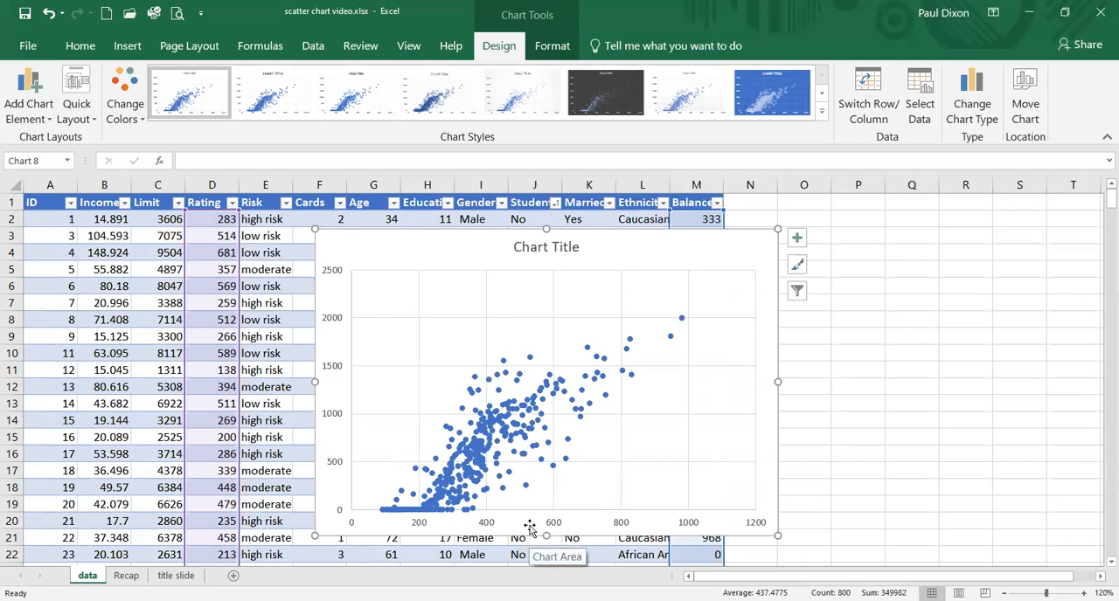
- Add a primary horizontal axis title to the scatter chart reading "Credit Rating"
left_click(14, 117)
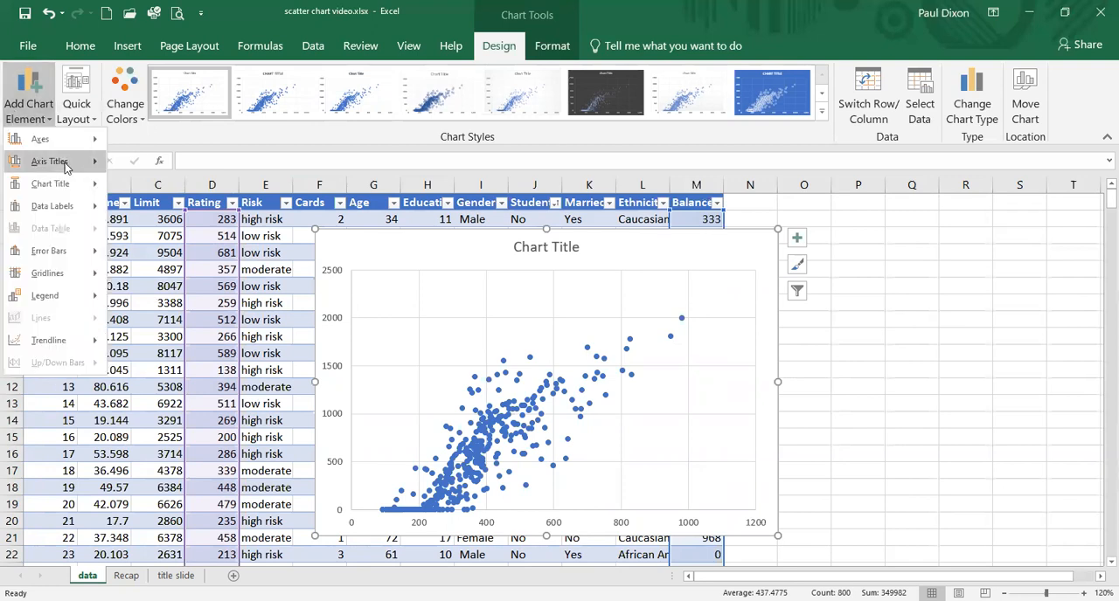
mouse_move(65, 167)
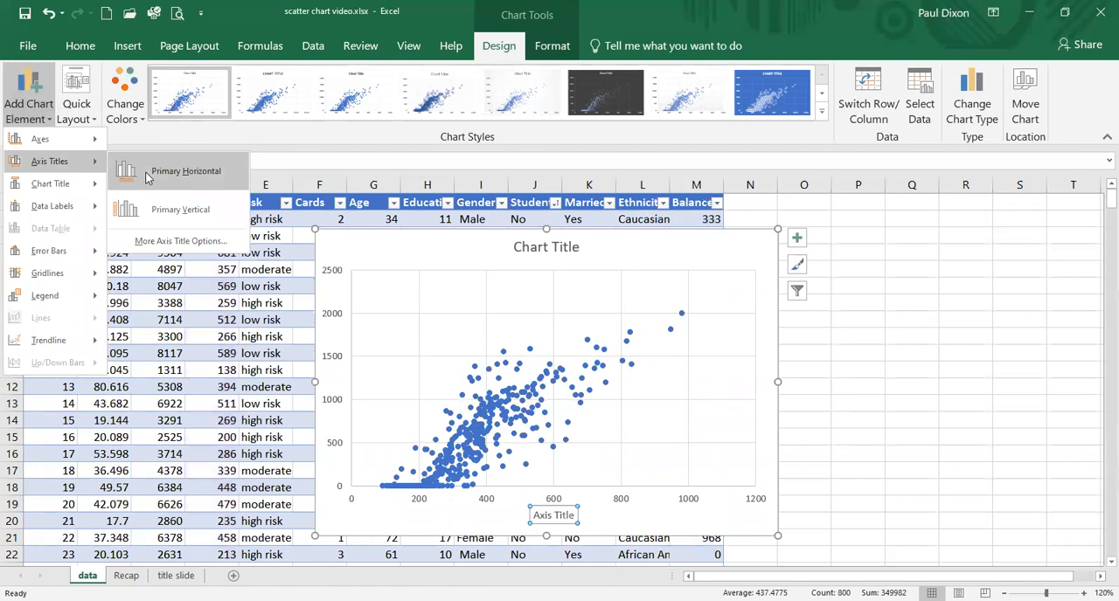
left_click(146, 177)
type("Credit Rating")
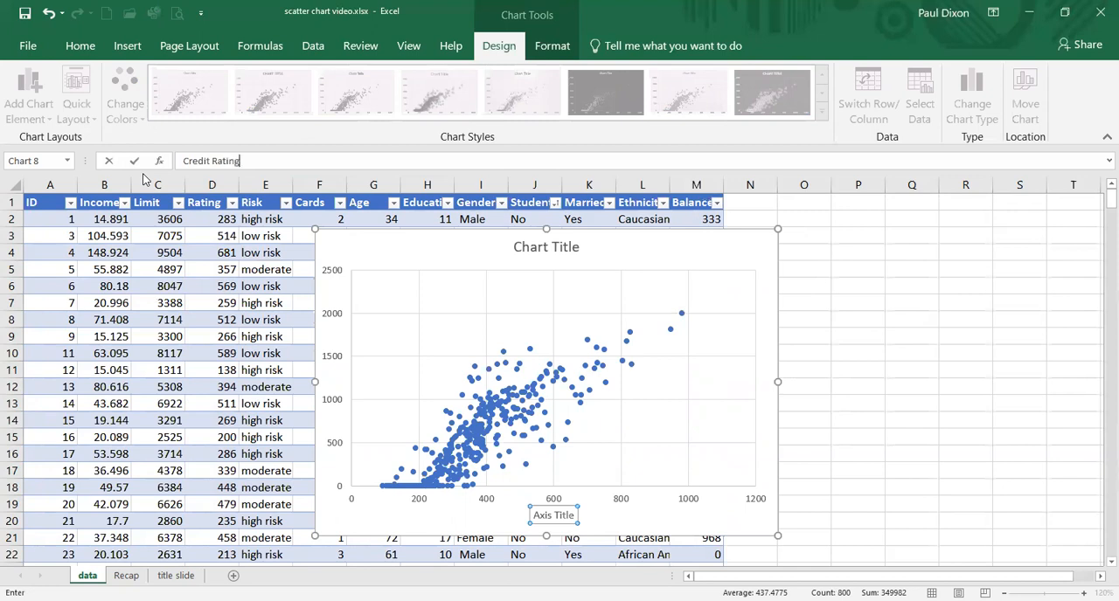
key("Return")
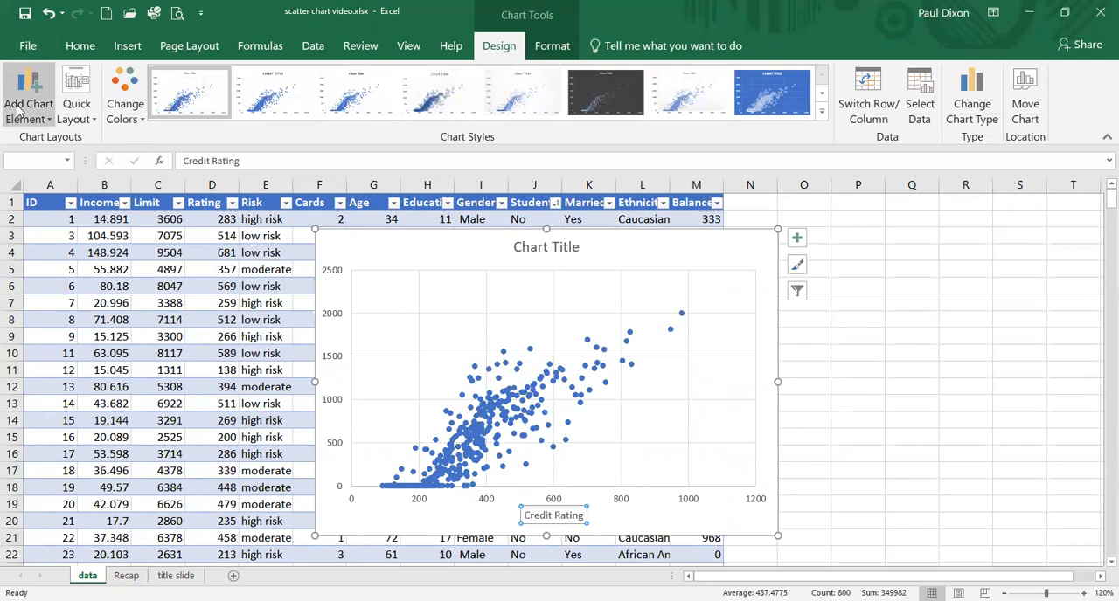
- Add a primary vertical axis title to the scatter chart reading "Balance"
left_click(19, 108)
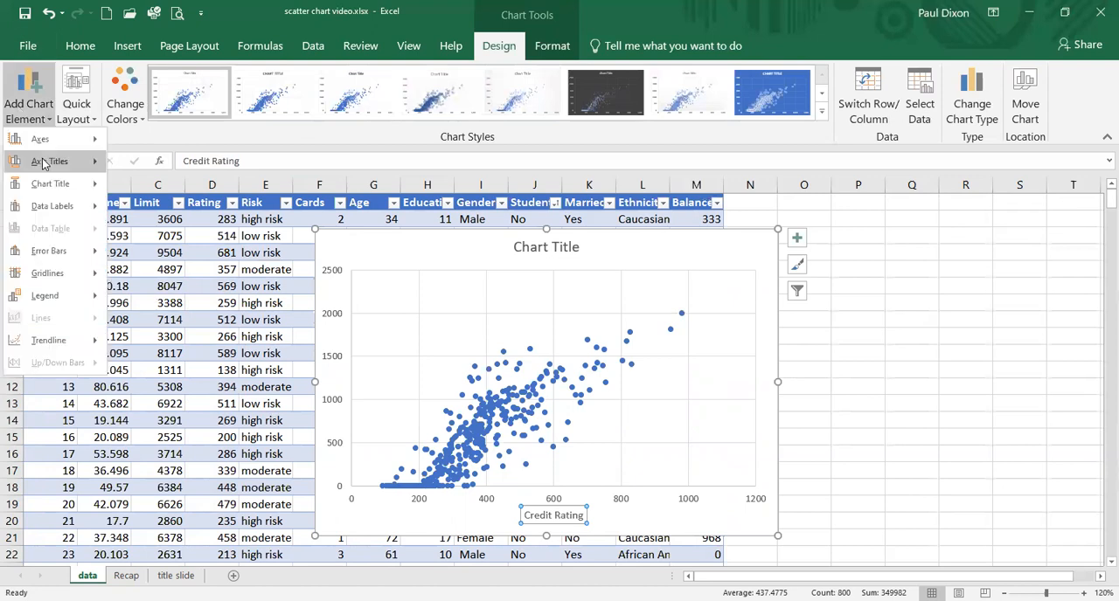
mouse_move(42, 162)
left_click(175, 209)
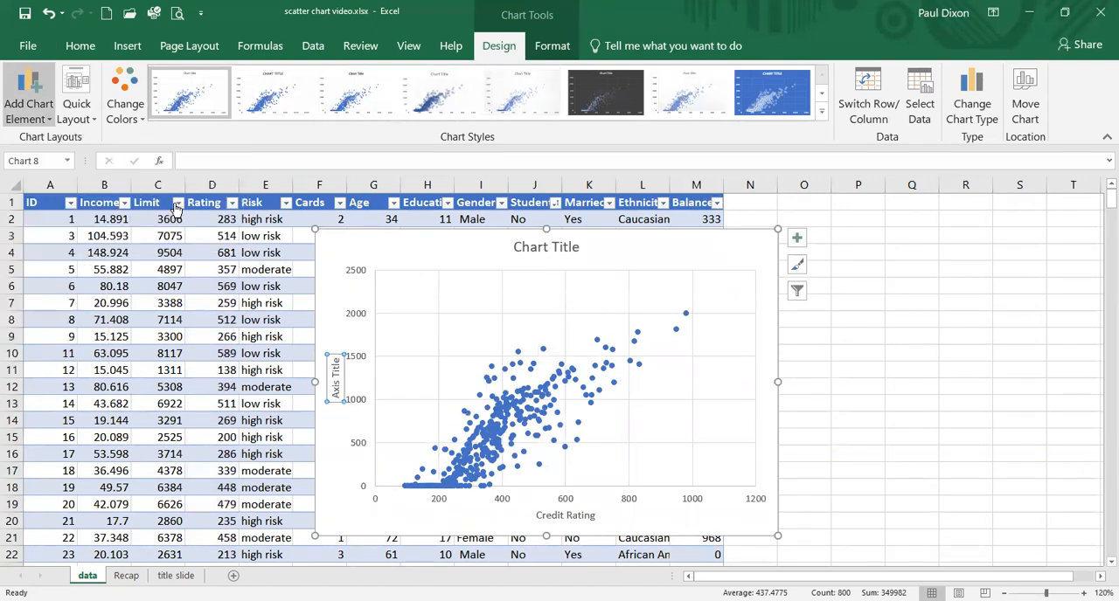
type("Balance")
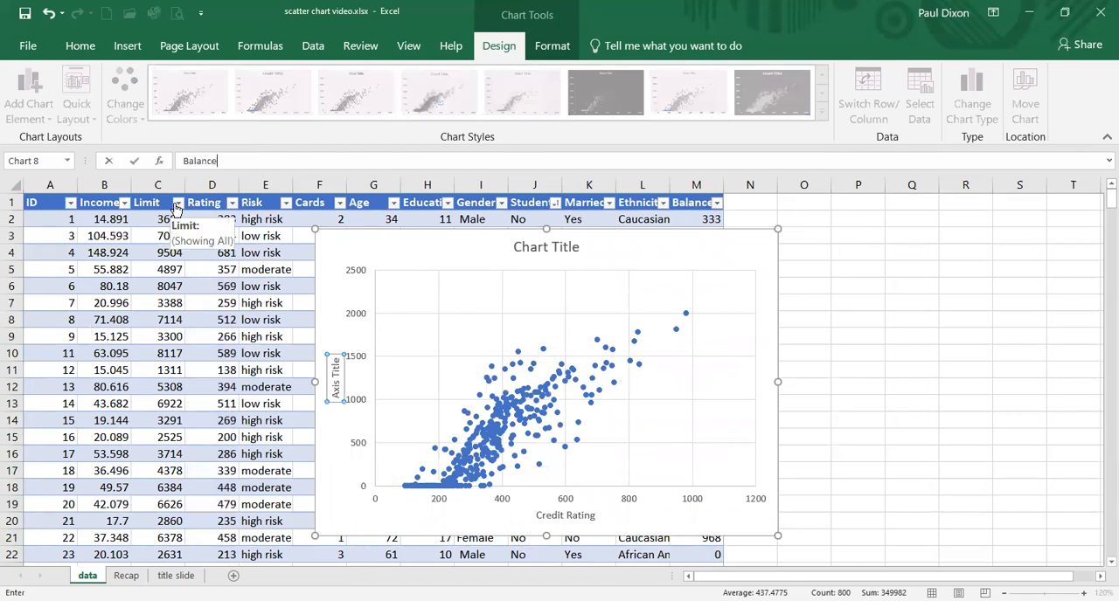
key("Return")
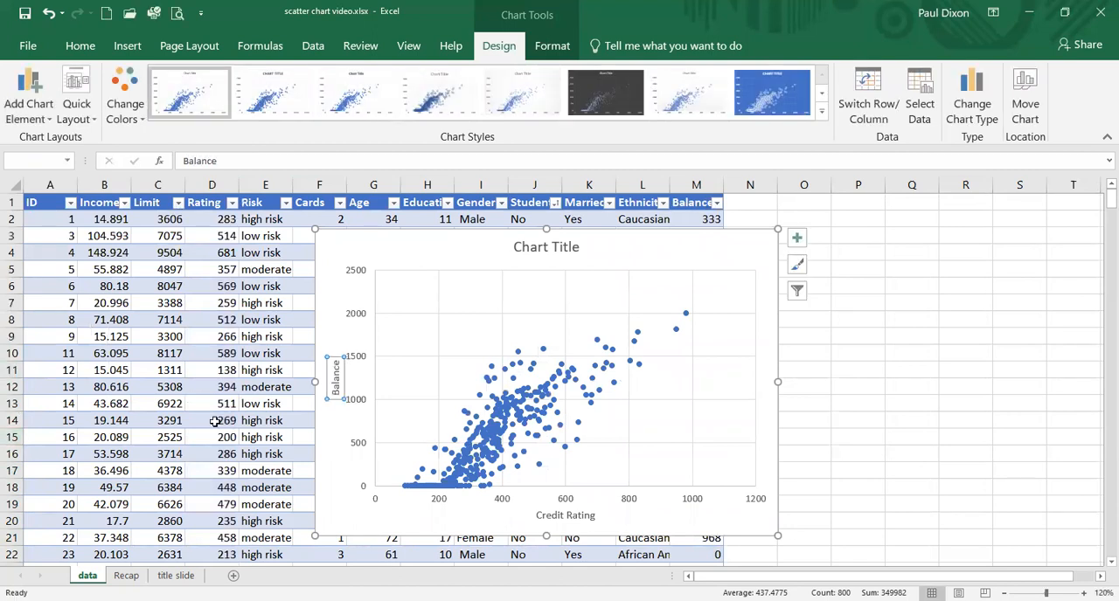
- Set the text direction of the vertical axis title to Horizontal and widen the chart
right_click(338, 374)
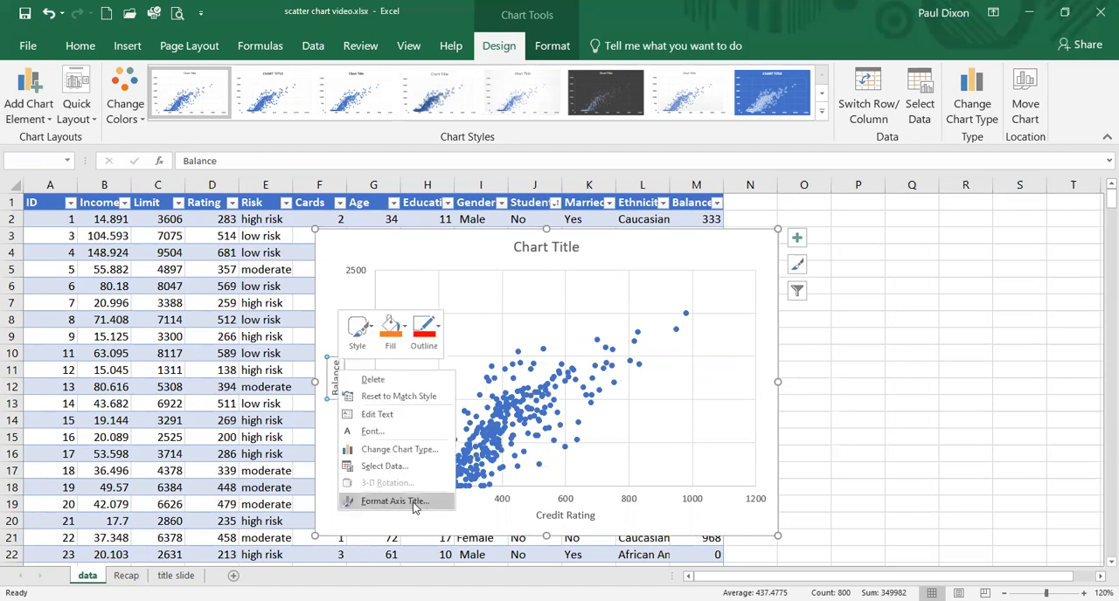
left_click(395, 500)
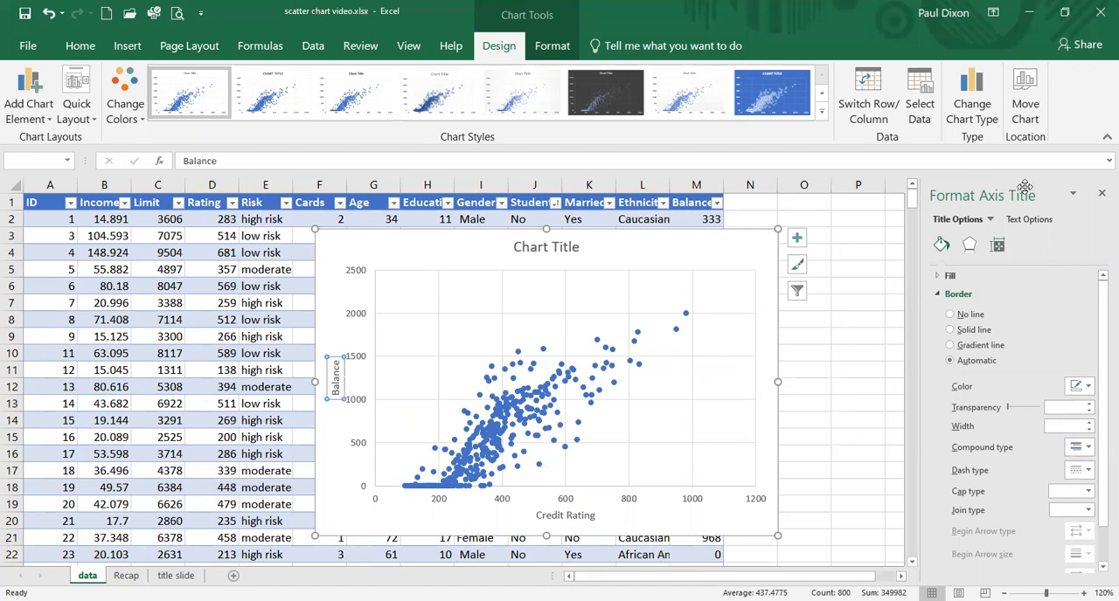
left_click(997, 247)
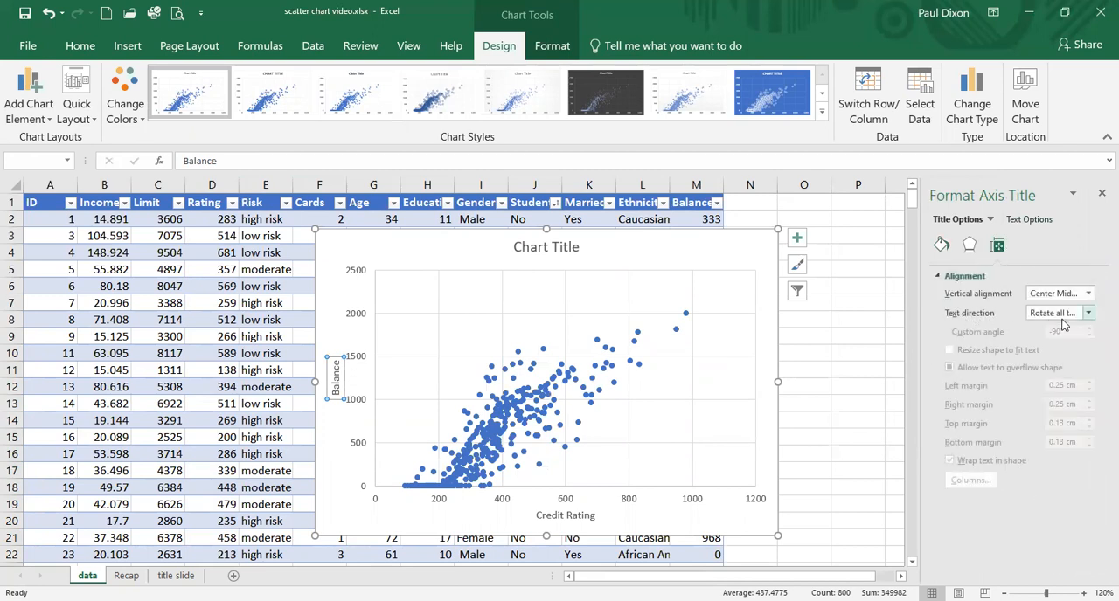
left_click(1087, 315)
left_click(1062, 330)
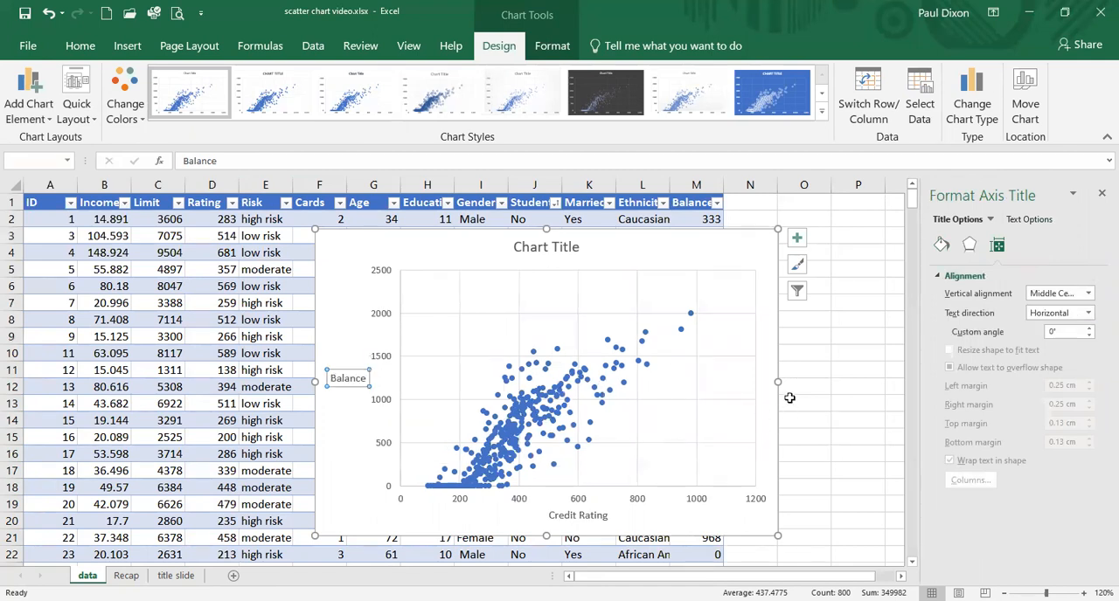
left_click_drag(778, 382, 885, 388)
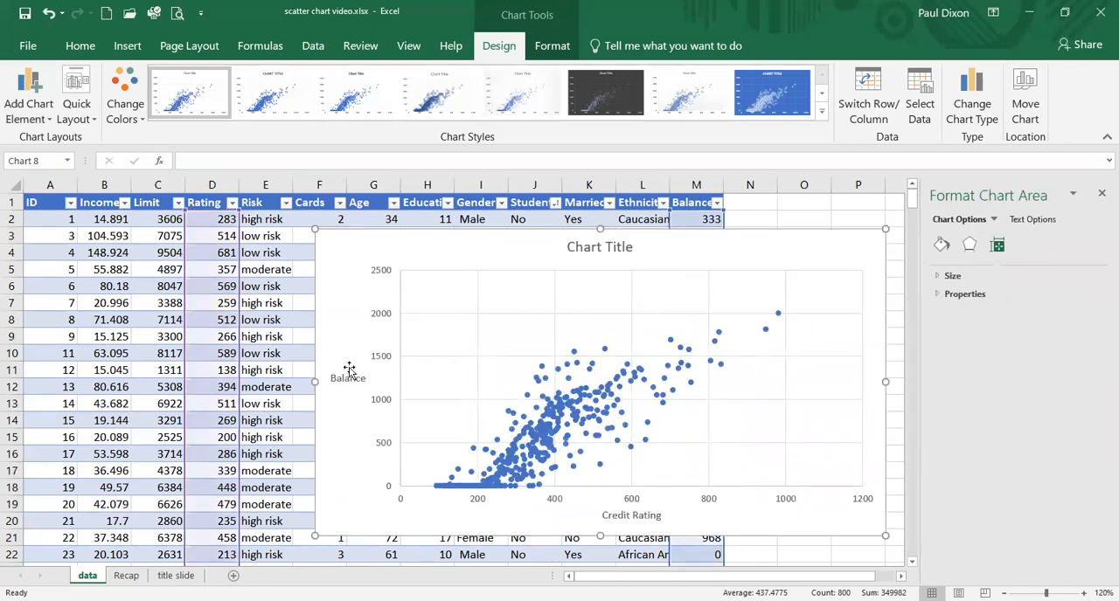
- Change the chart title to "Balance increases with Credit Rating"
left_click(610, 247)
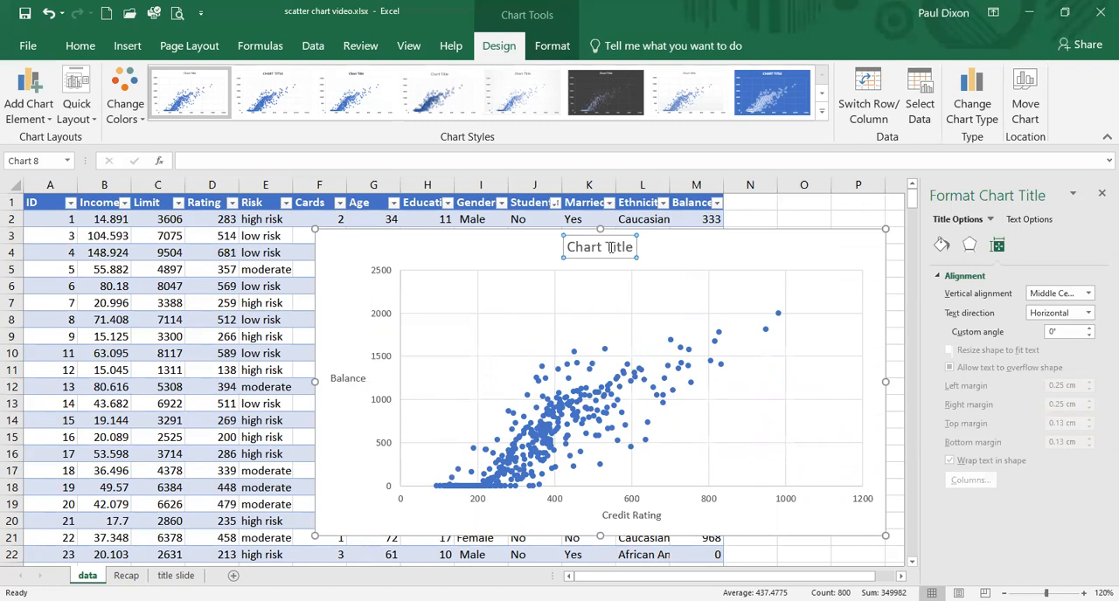
type("Balance incre")
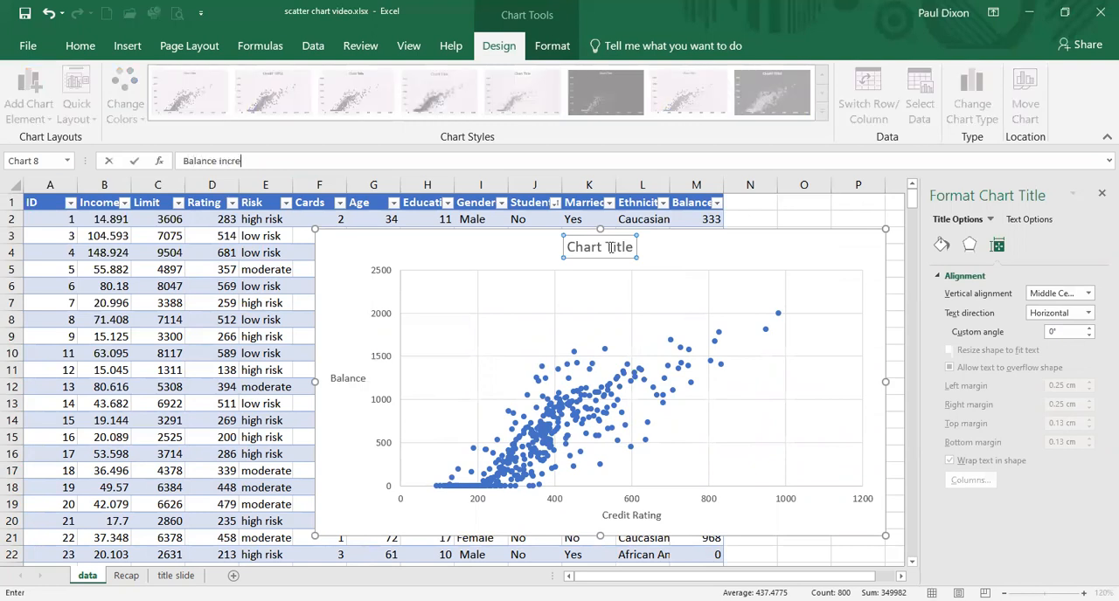
type("ases with Credit Rating")
key("Return")
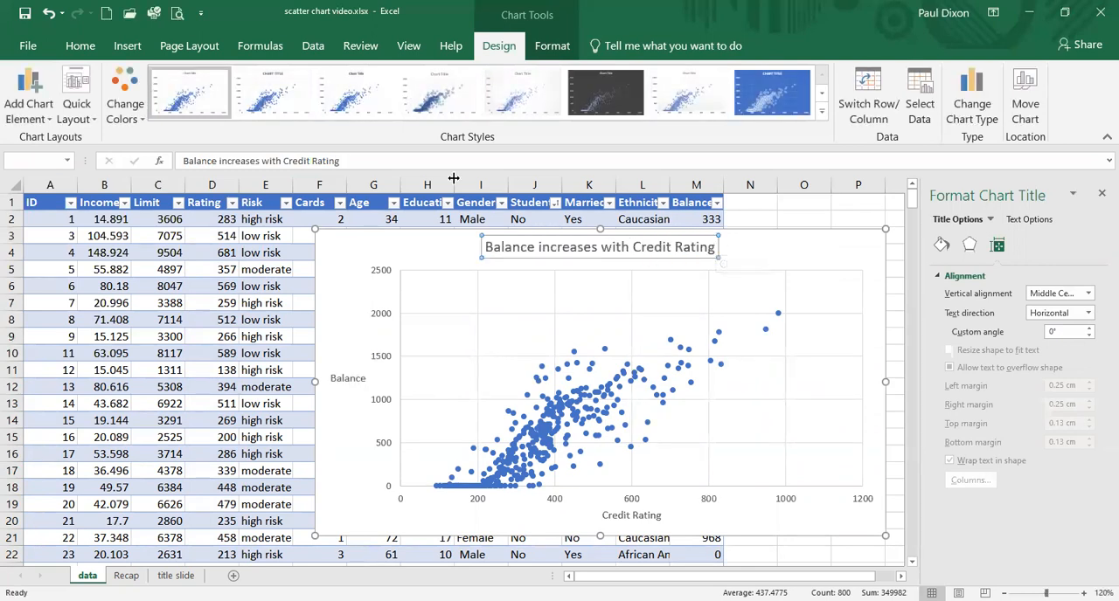
- Replace the chart title text with "People with good credit borrow more"
left_click_drag(395, 161, 175, 187)
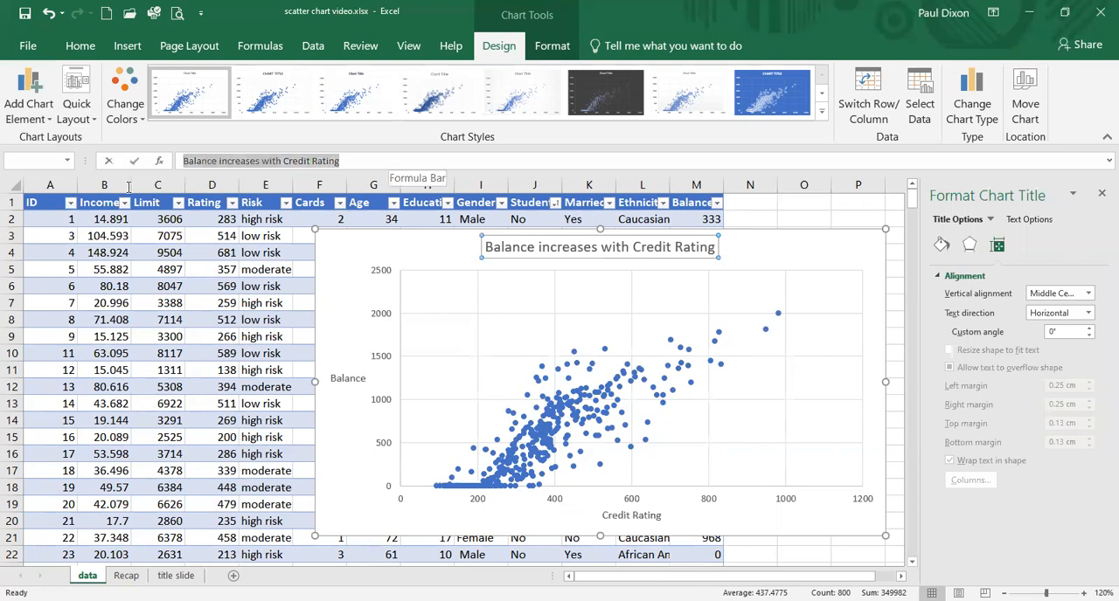
type("People with good credit bor")
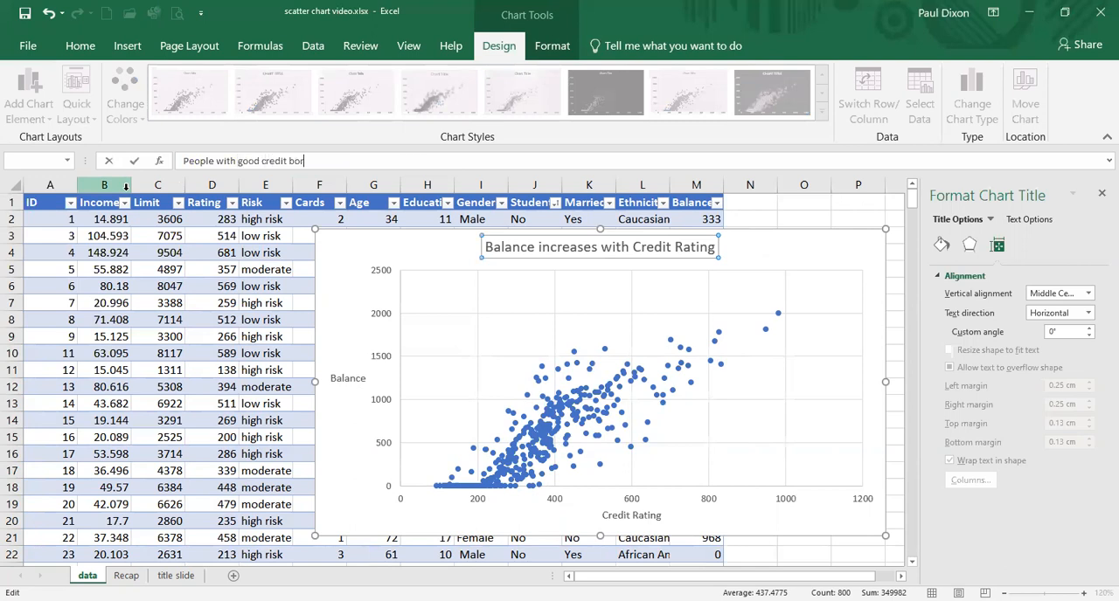
key("Return")
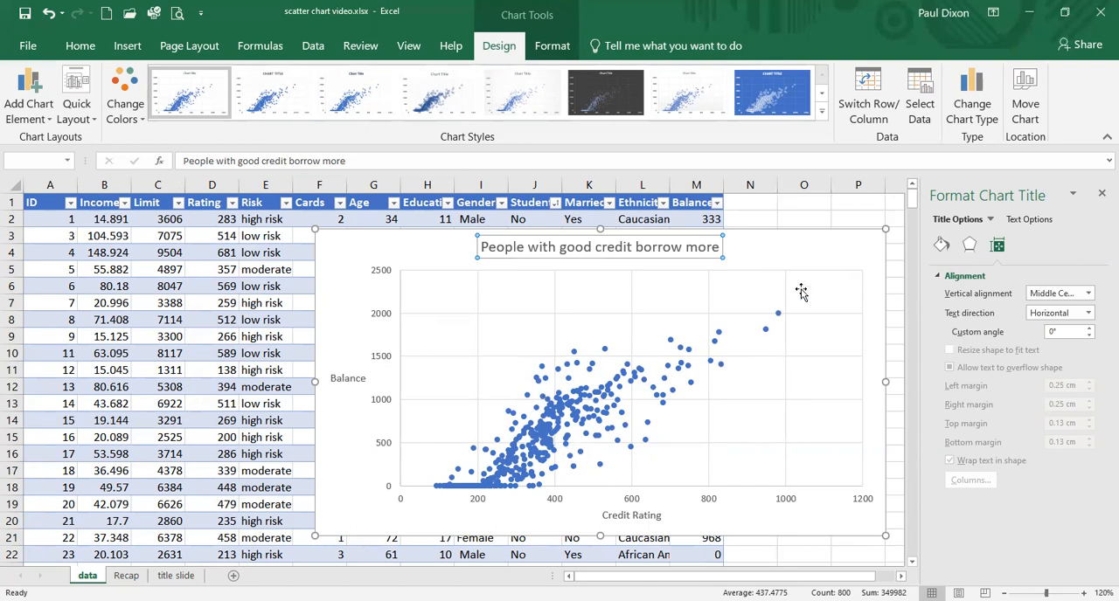
- Apply the quick layout that adds a linear trendline and a legend beside the scatter plot
left_click(828, 243)
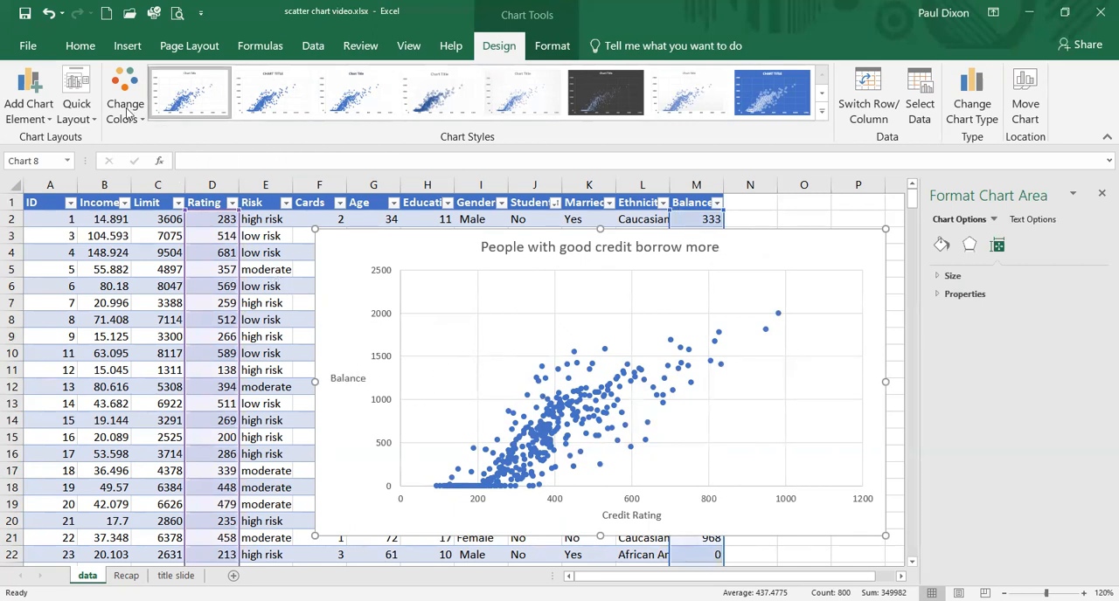
left_click(77, 108)
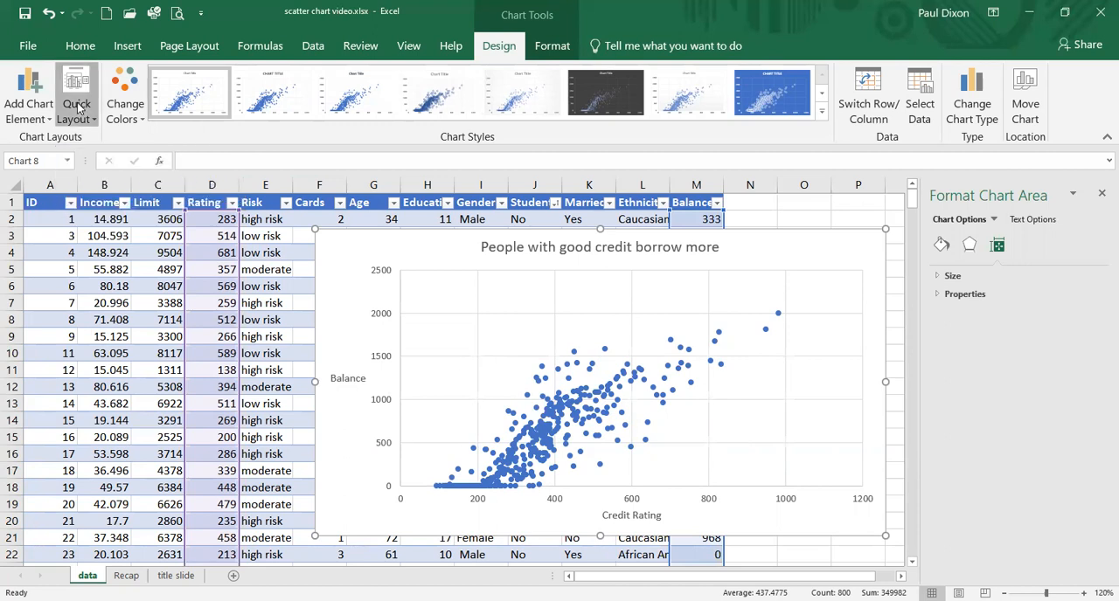
left_click(78, 108)
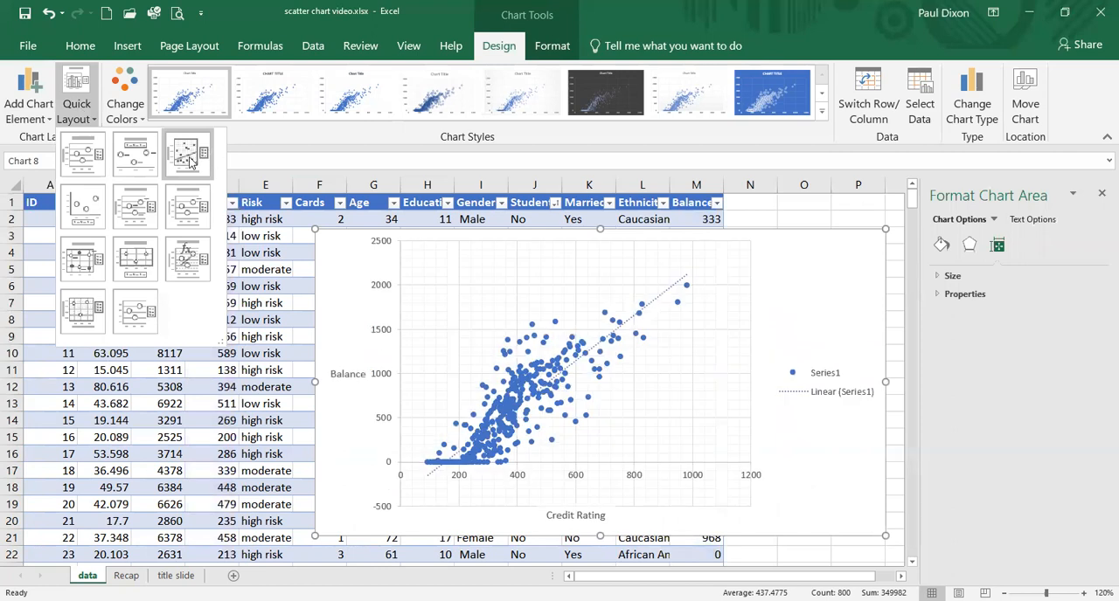
left_click(190, 160)
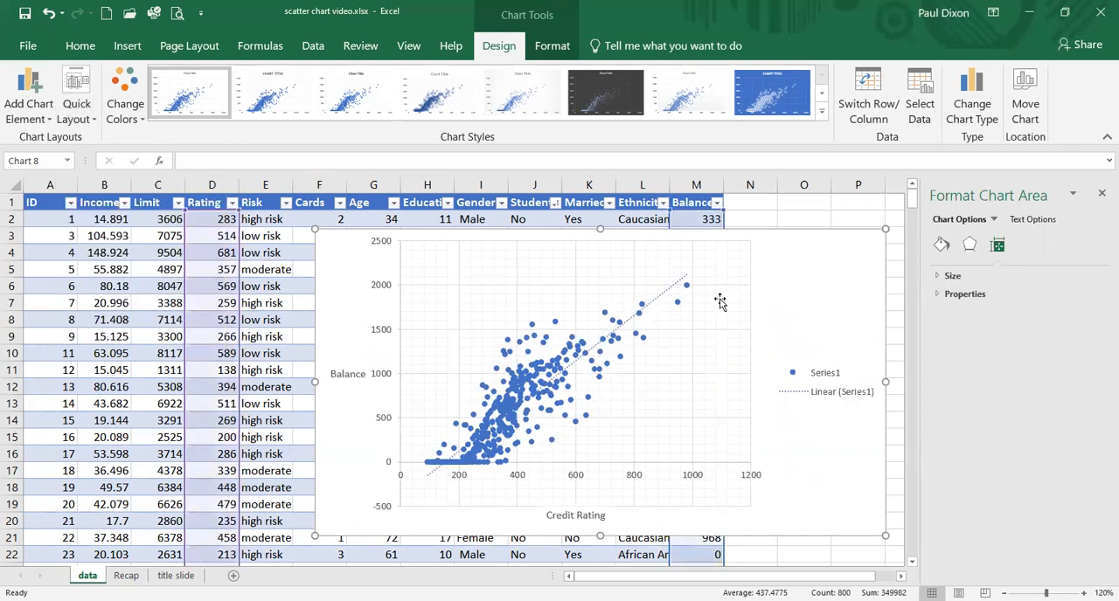
- Delete the chart legend and restyle the linear trendline as a thick solid orange line
left_click(810, 392)
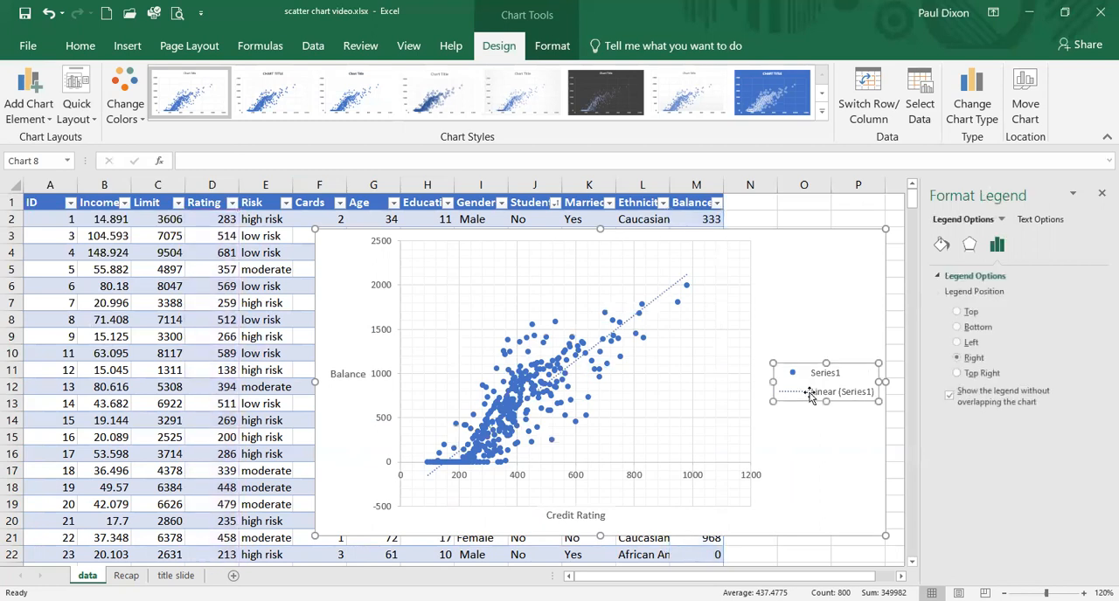
key("Delete")
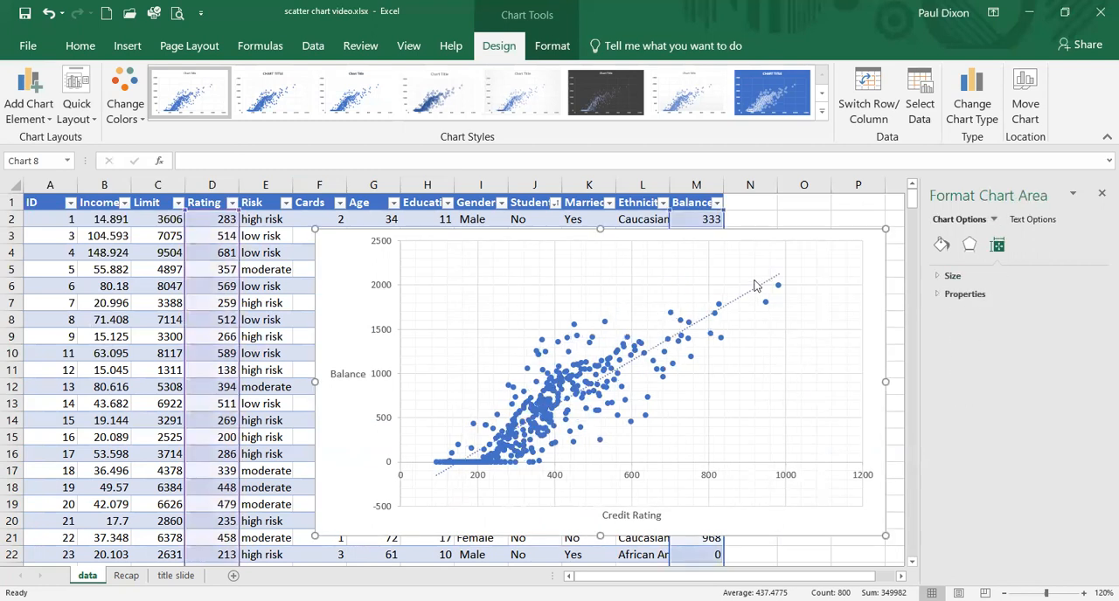
left_click(757, 295)
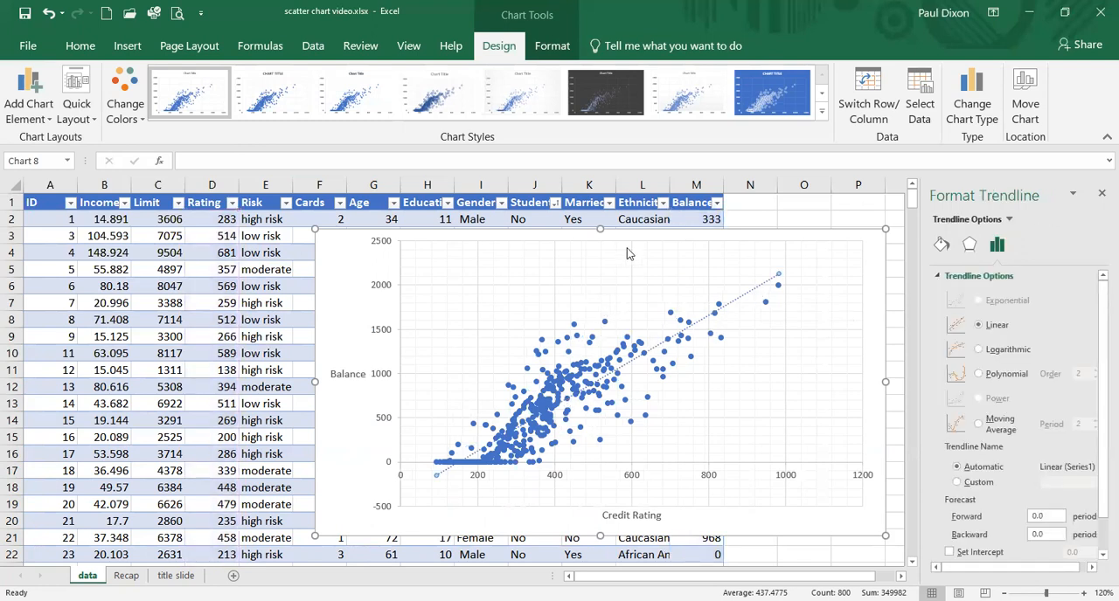
left_click(551, 49)
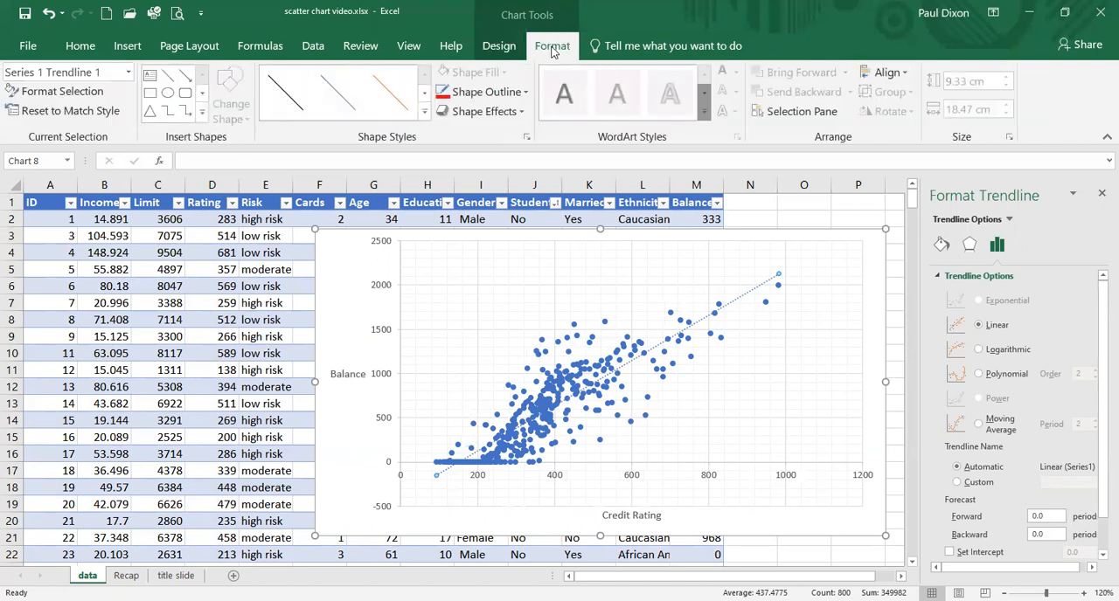
left_click(394, 97)
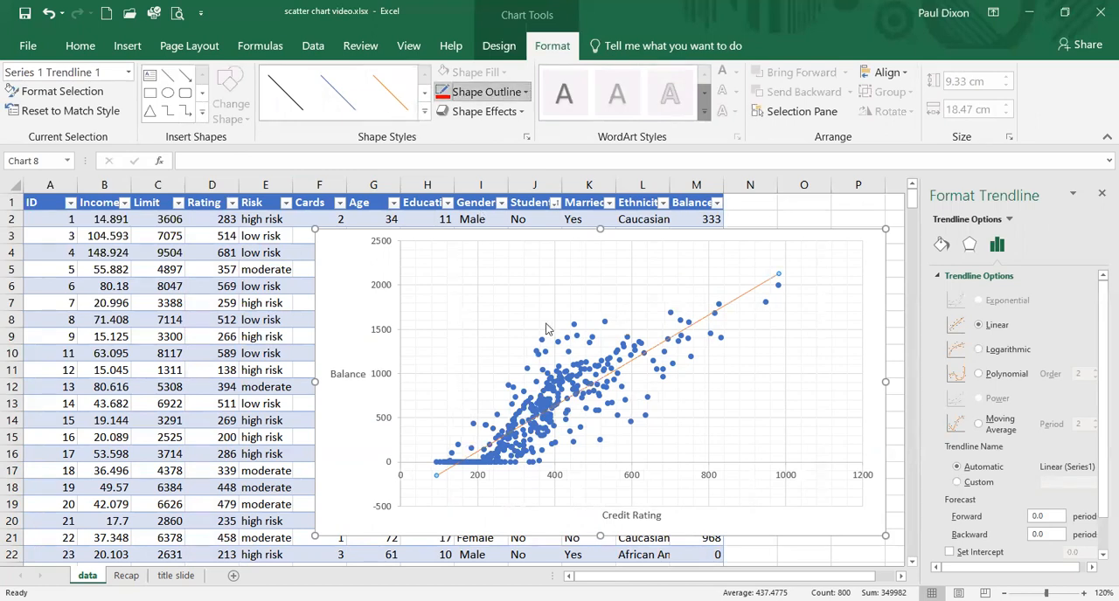
left_click(525, 92)
mouse_move(476, 303)
left_click(620, 400)
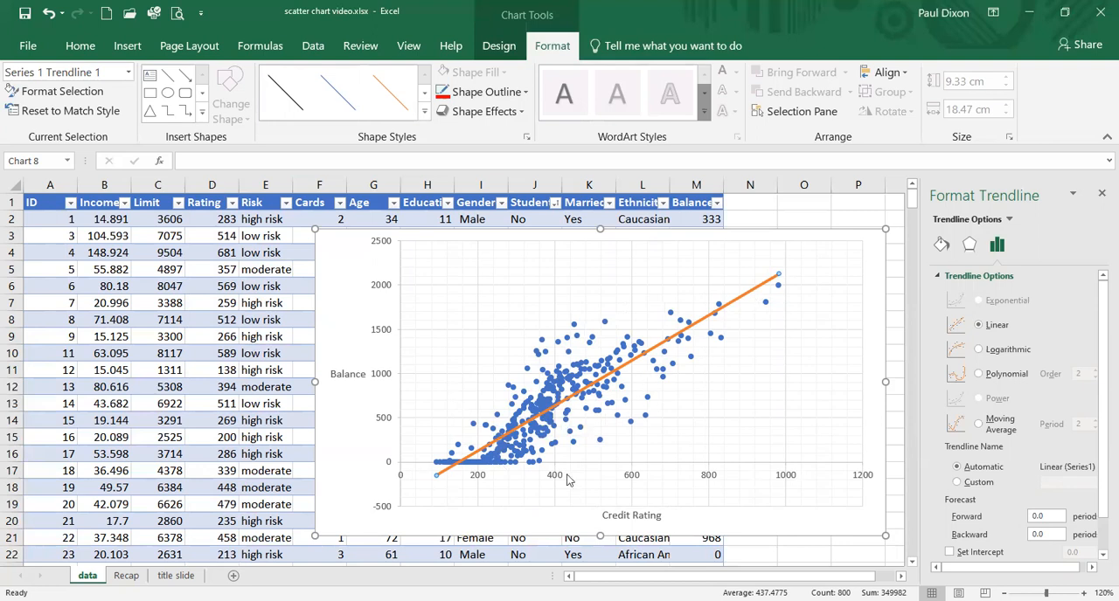
- Try the Logarithmic trendline type and apply a Polynomial trendline of order 5
left_click(979, 349)
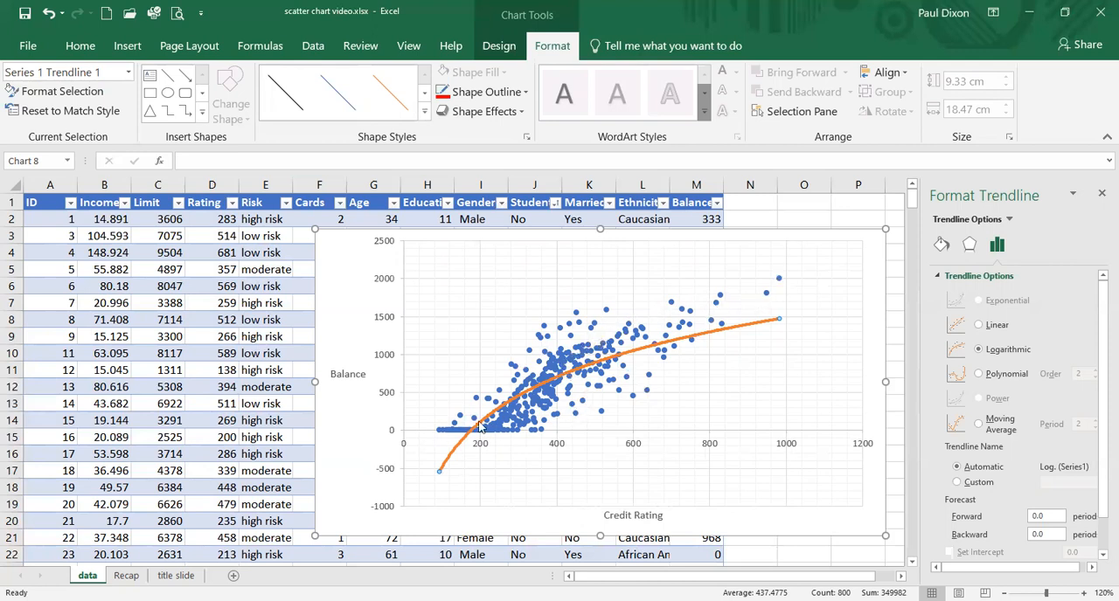
left_click(980, 374)
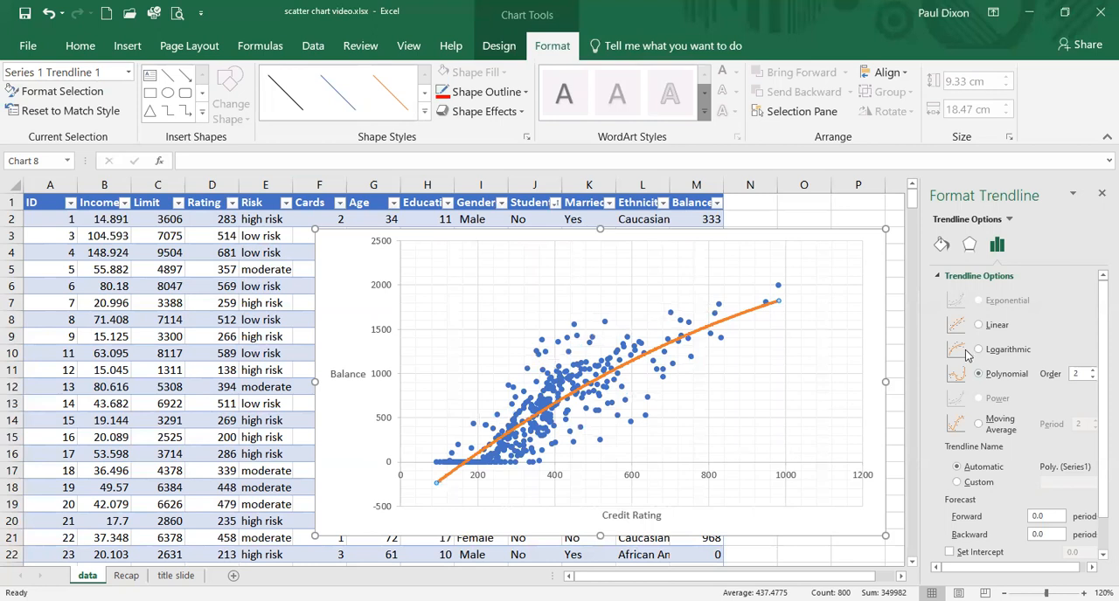
left_click(1093, 371)
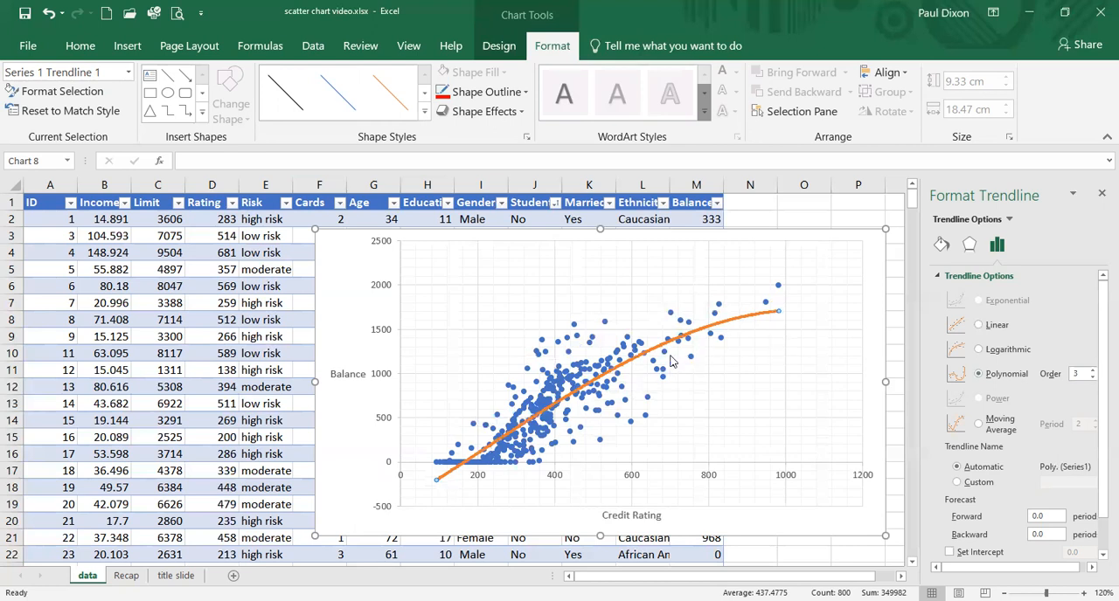
left_click(1092, 372)
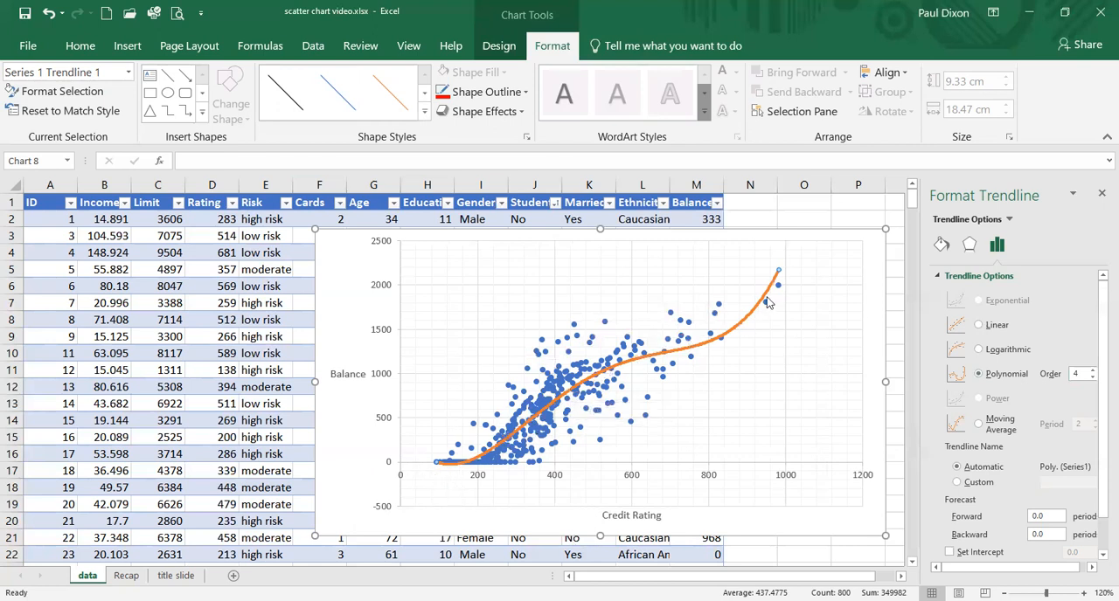
left_click(1092, 370)
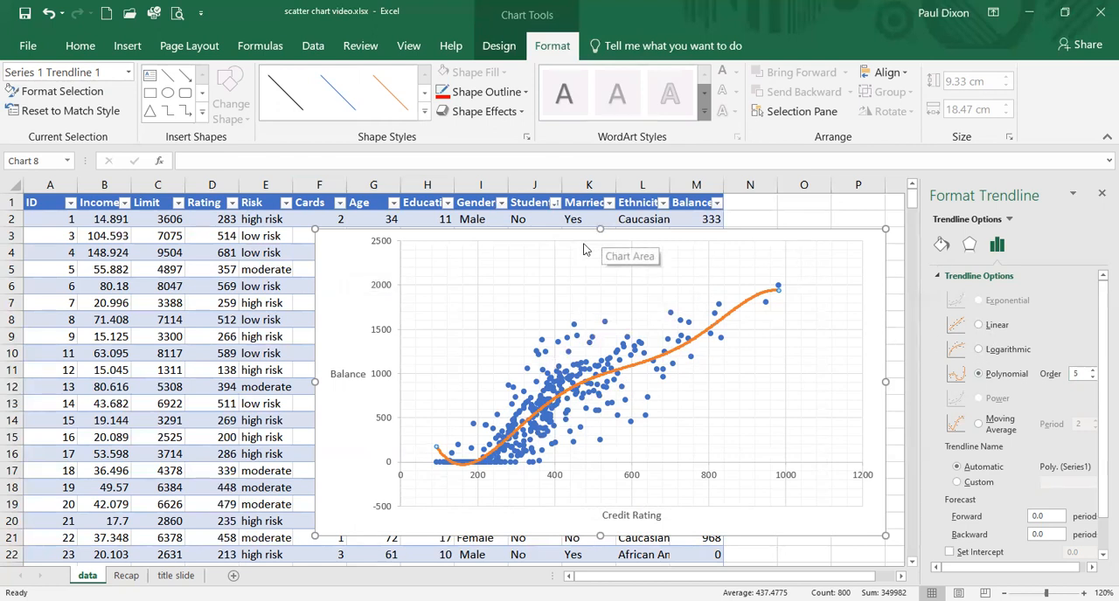
- Delete the entire scatter chart of balance against credit rating from the data sheet
left_click(352, 307)
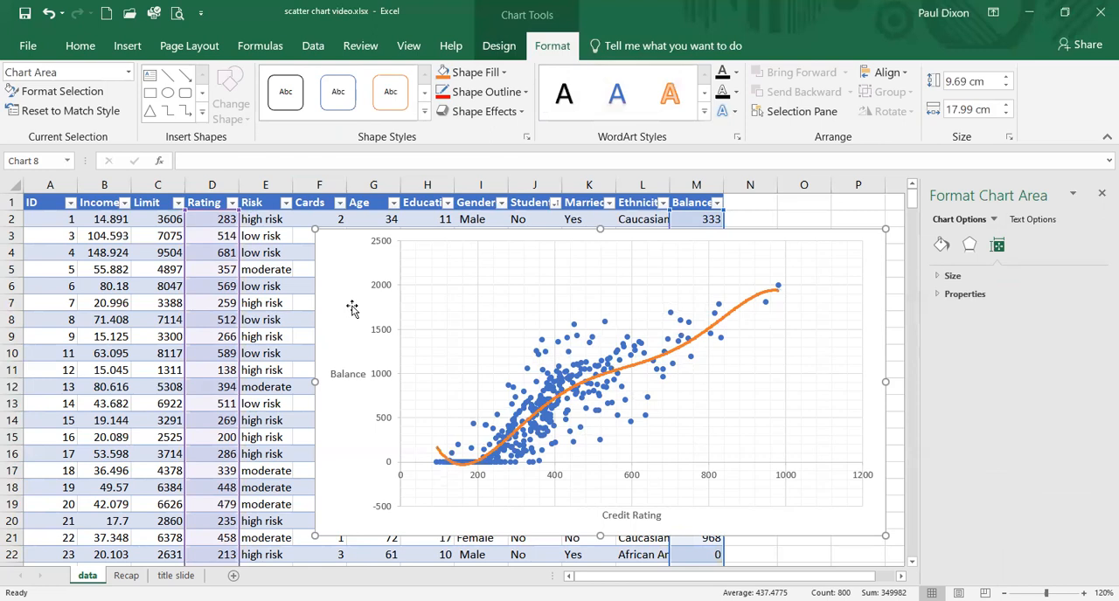
key("Delete")
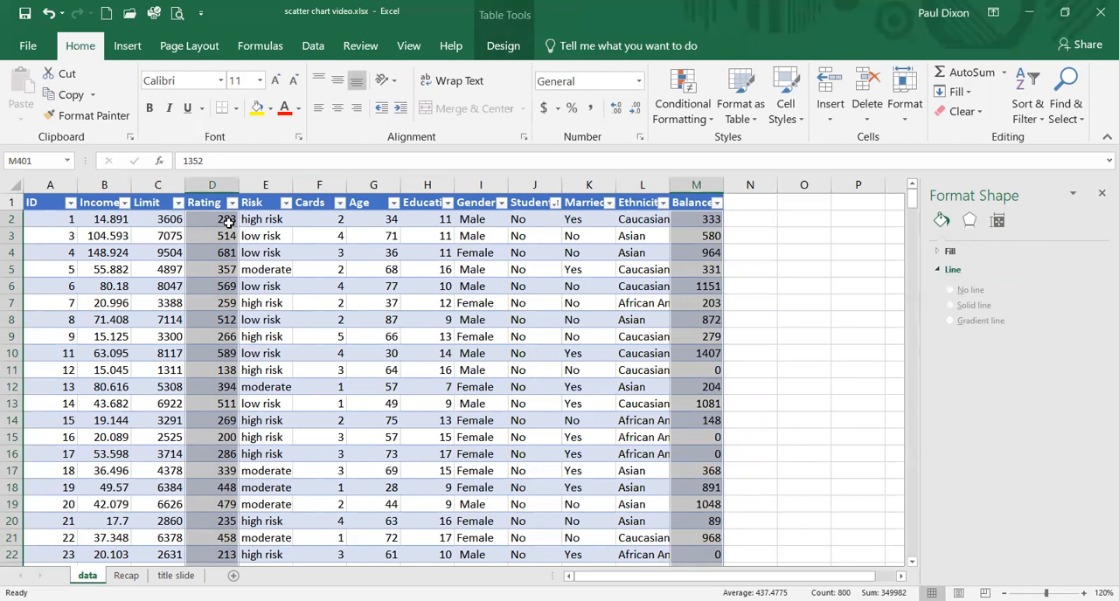
- Insert the recommended scatter chart for the Limit and Rating data, excluding the headers
left_click_drag(148, 224, 197, 526)
left_click(120, 47)
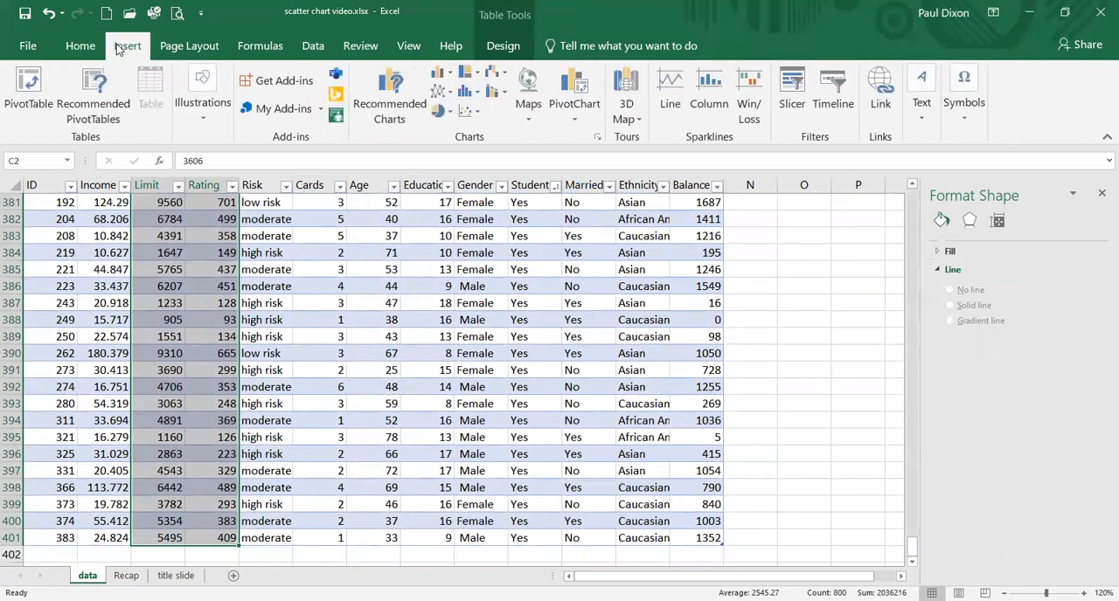
left_click(390, 100)
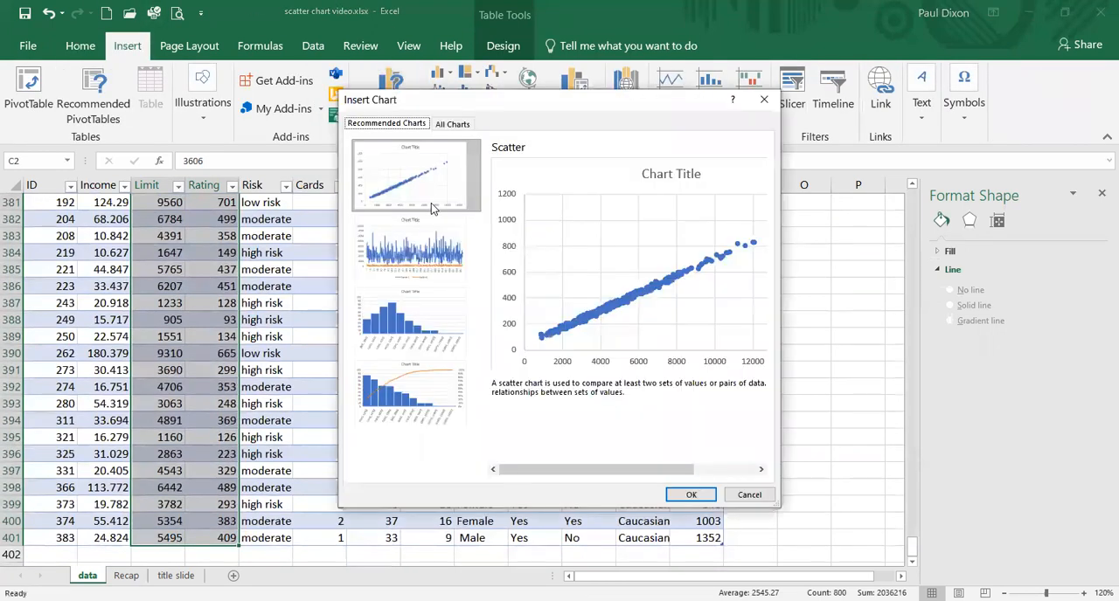
left_click(690, 495)
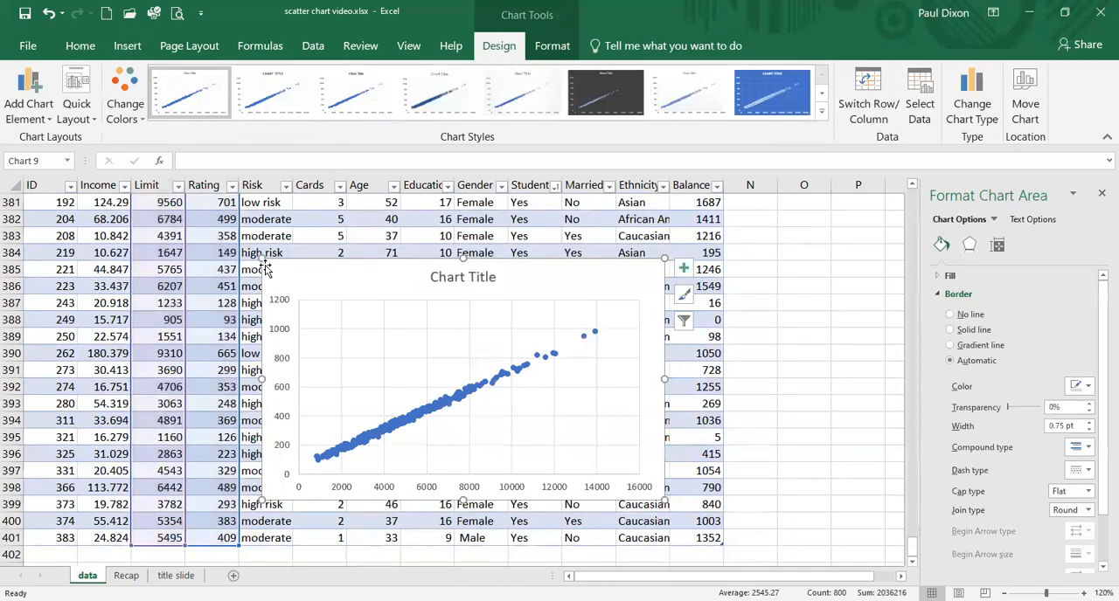
- Enlarge the Limit and Rating scatter chart and move it clear of the Rating column
left_click_drag(262, 259, 214, 208)
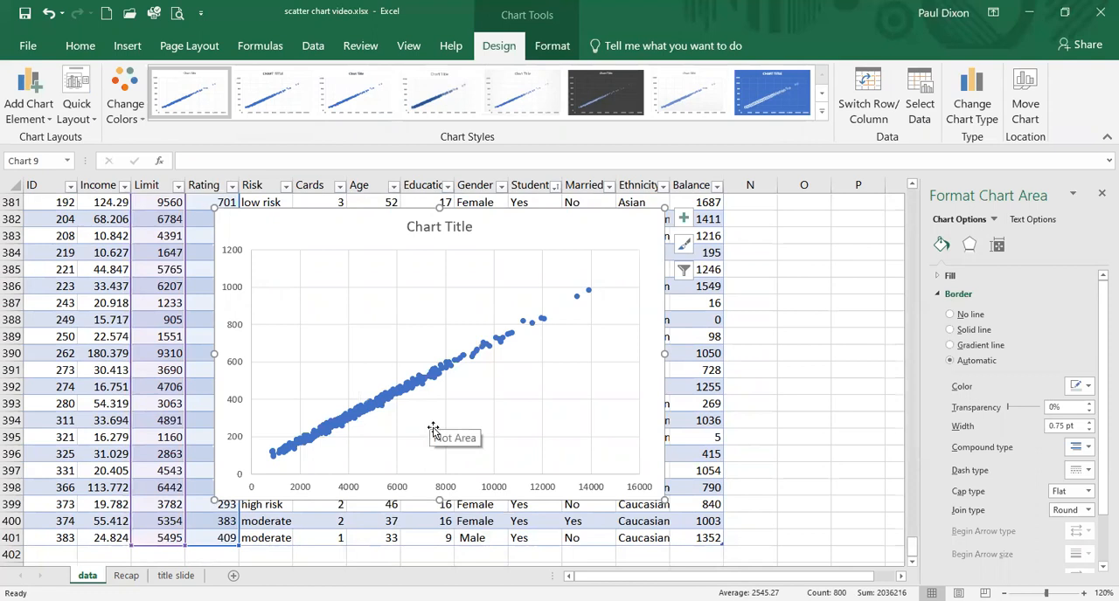
left_click(492, 491)
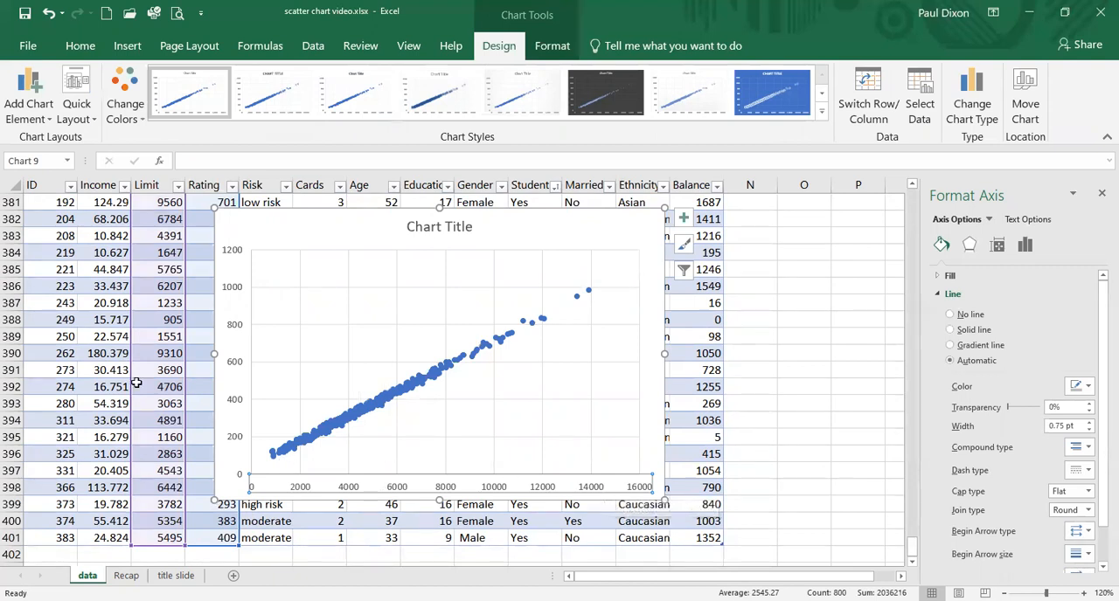
left_click(371, 220)
left_click_drag(372, 220, 441, 222)
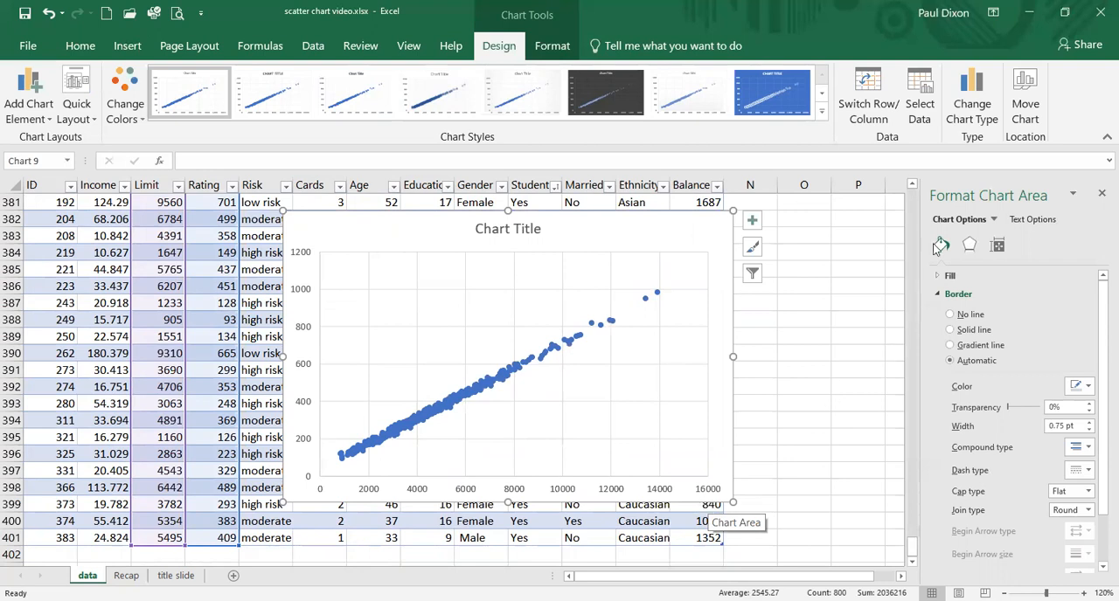
- Try to swap the chart's axes with Switch Row/Column and delete the chart
left_click(868, 94)
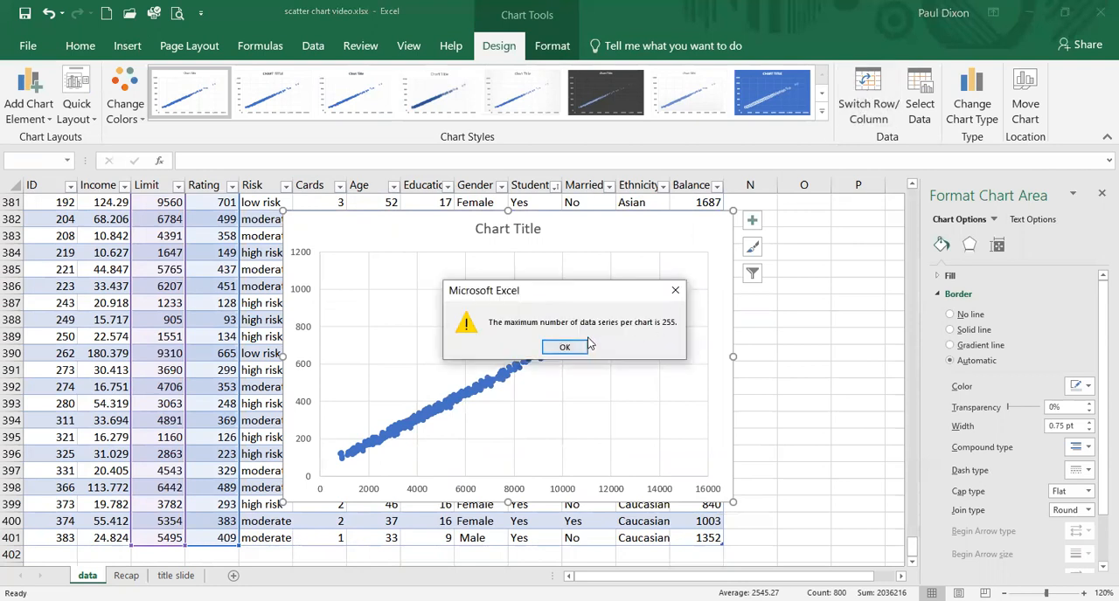
left_click(565, 348)
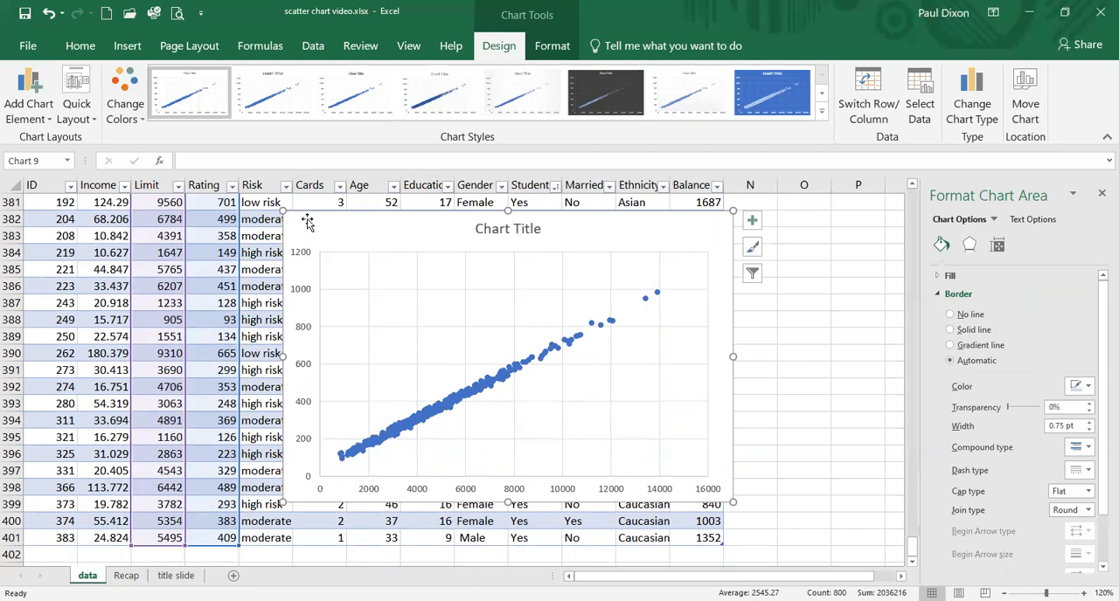
key("Delete")
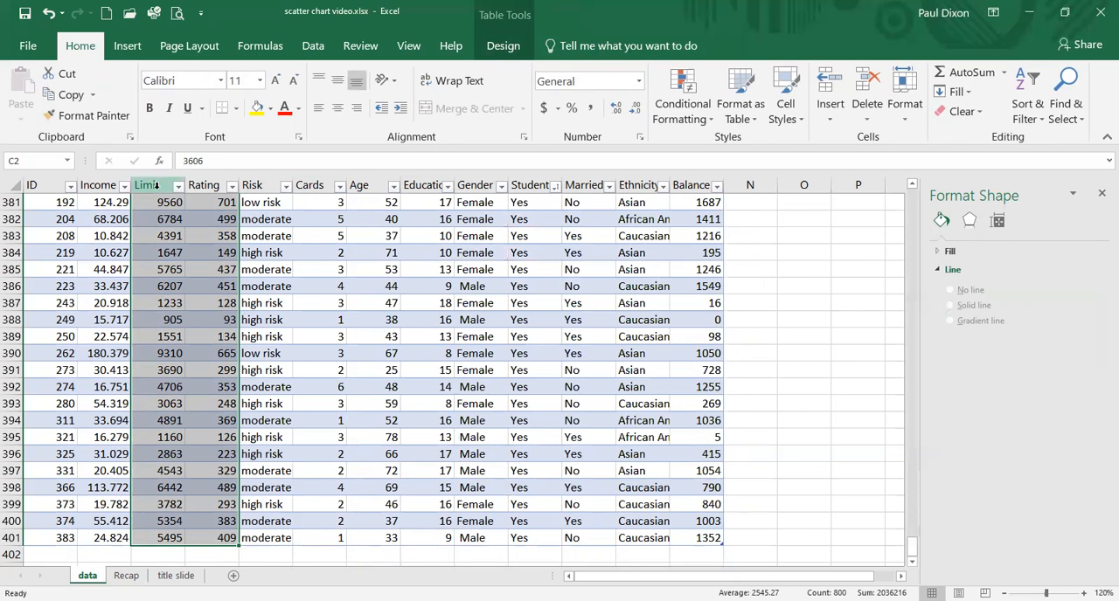
- Copy the Limit and Rating data from the data sheet into a new worksheet, starting at cell A2
scroll(156, 185, "up", 20)
key("ctrl+c")
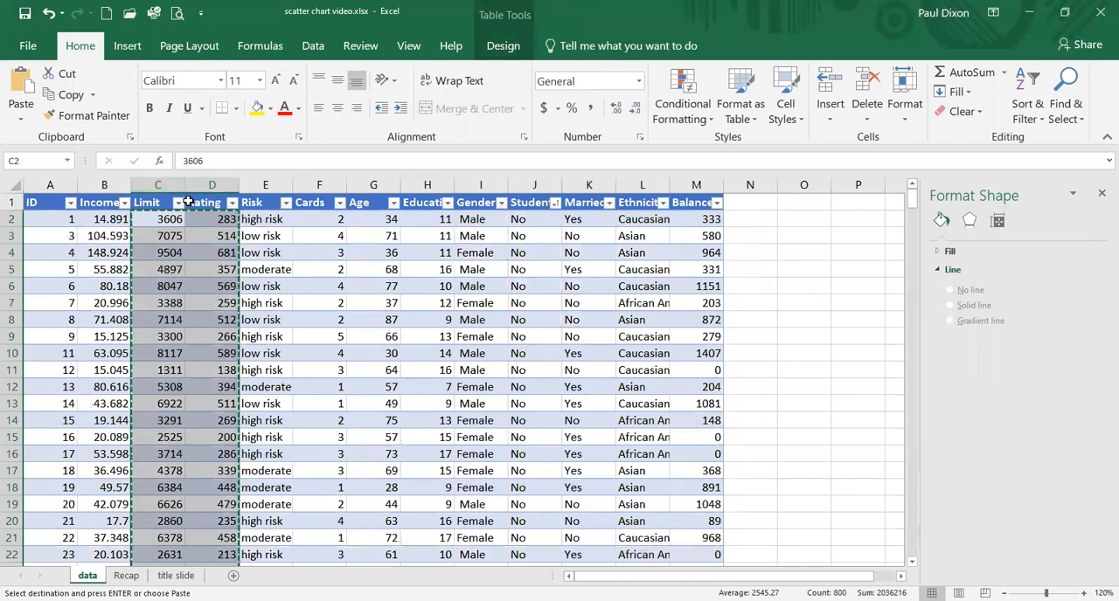
key("Escape")
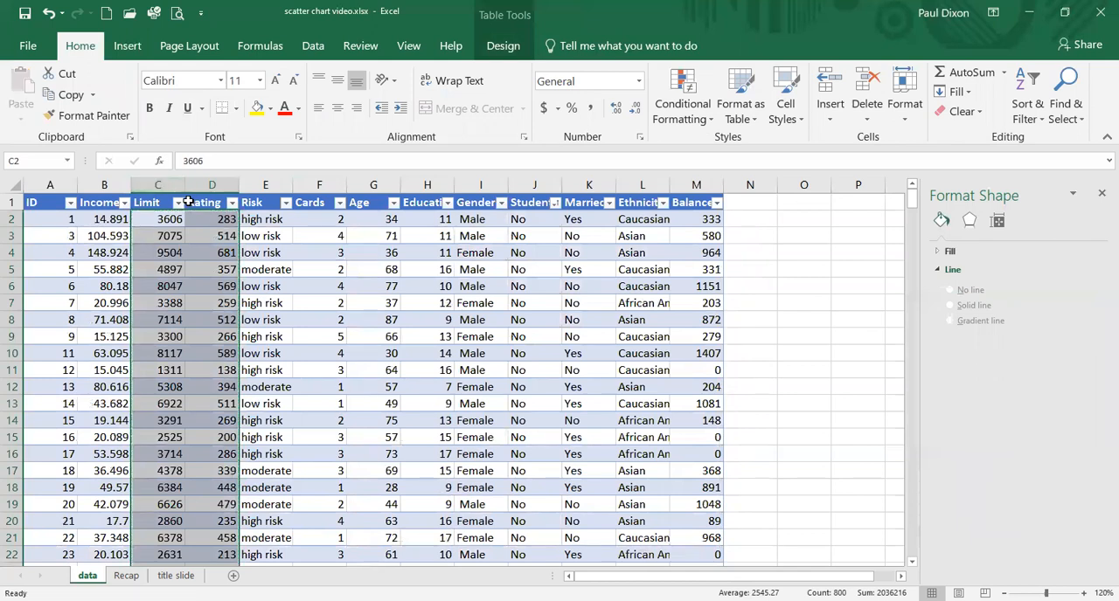
key("ctrl+c")
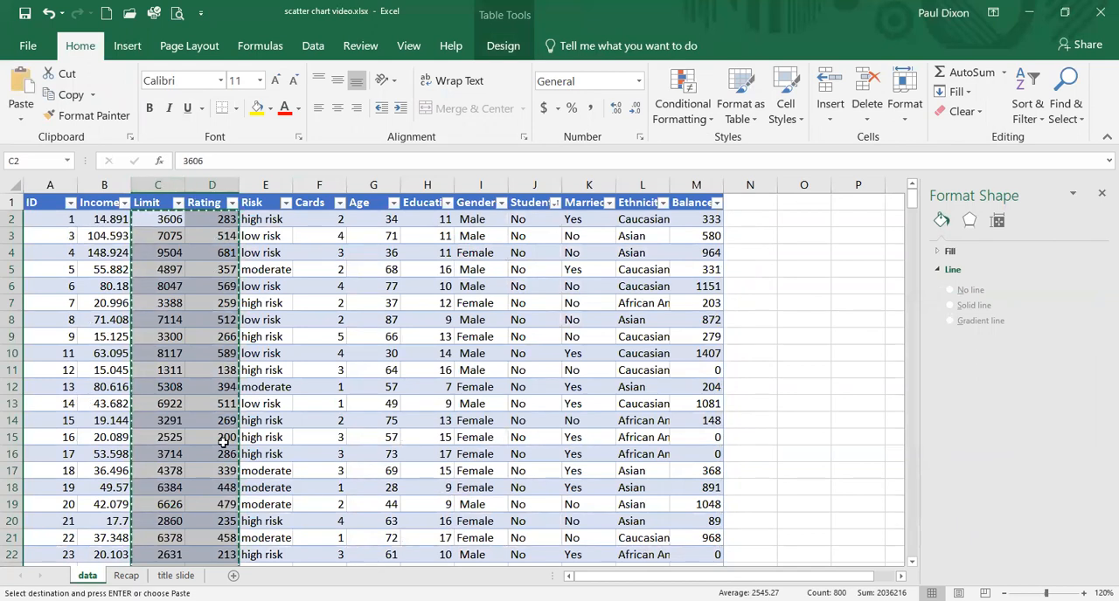
left_click(233, 575)
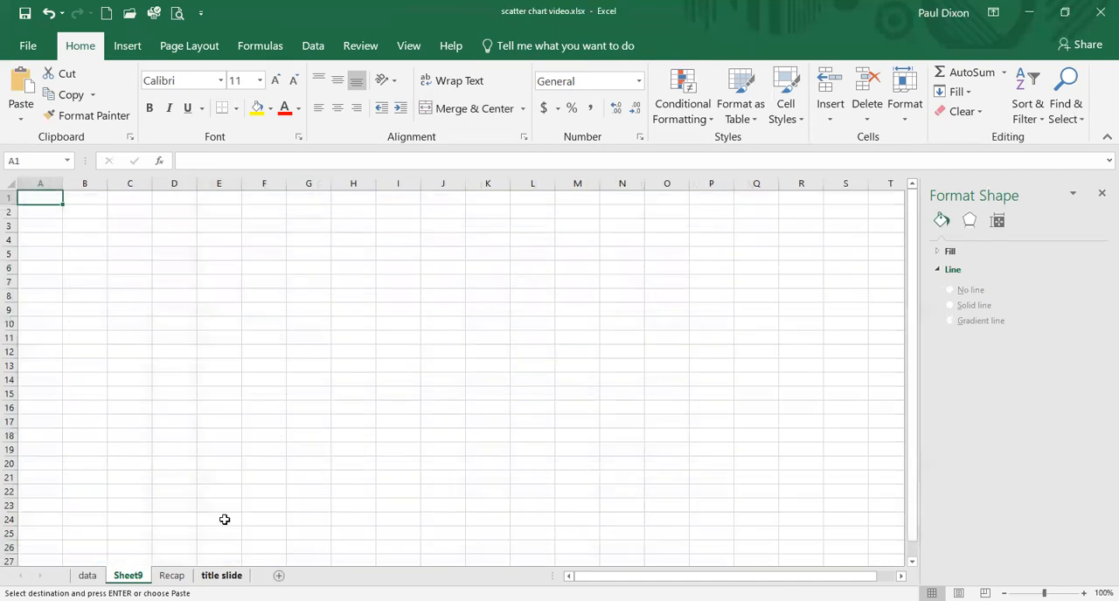
left_click(41, 216)
key("Return")
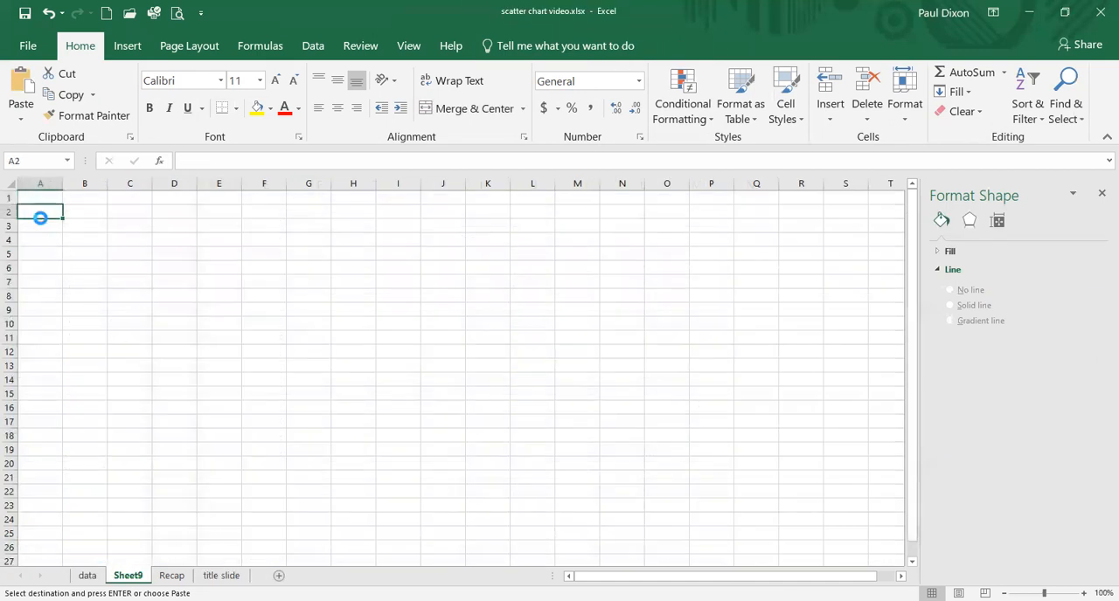
- Enter the column headers "Limit" in cell A1 and "Rating" in cell B1
left_click(36, 199)
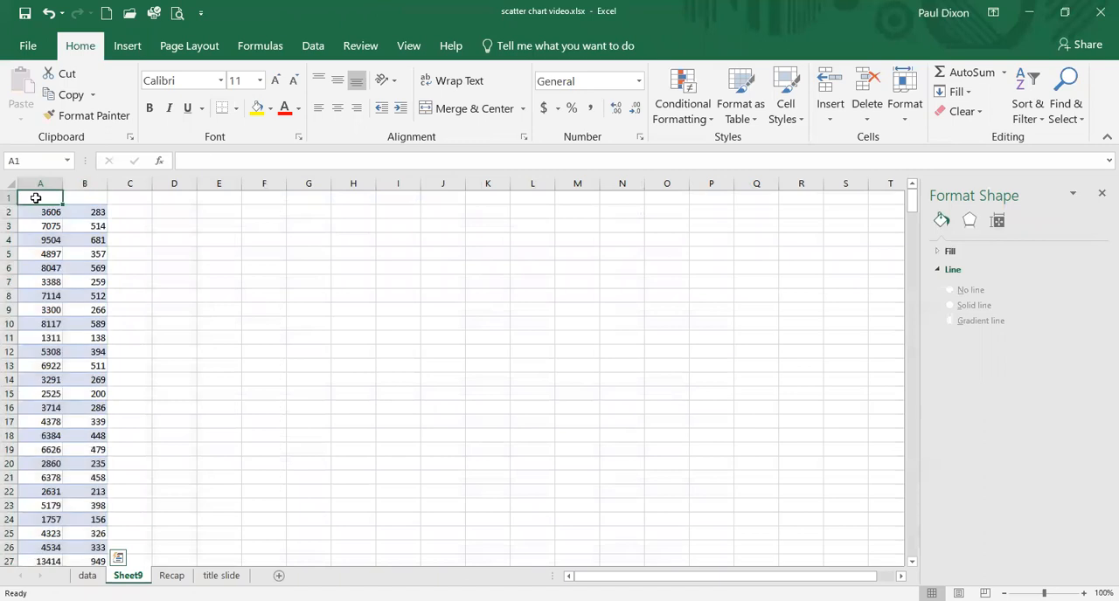
type("Lim")
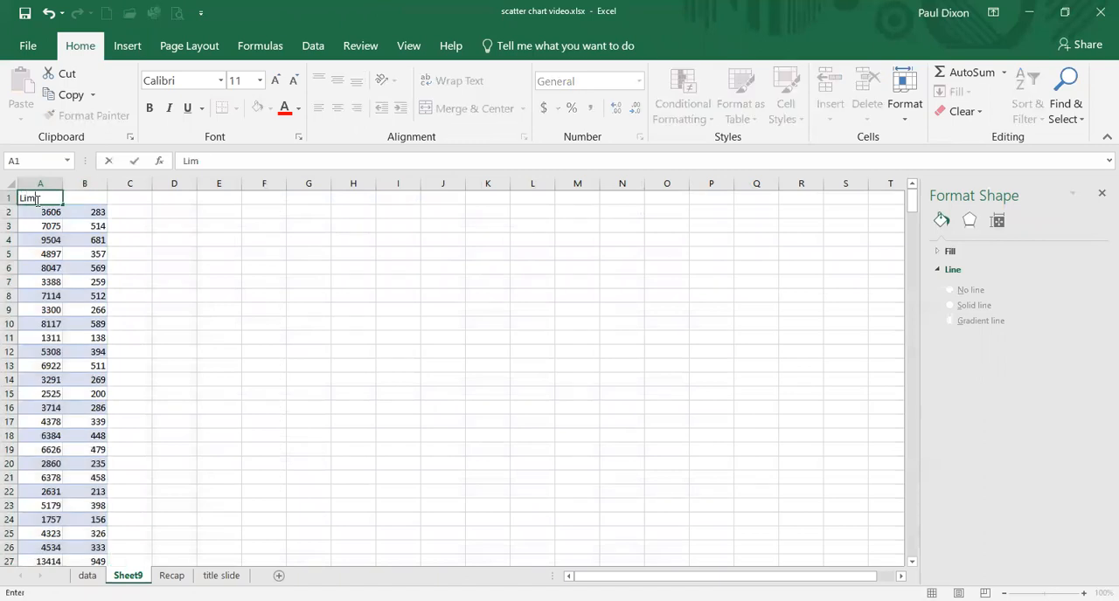
type("it")
key("Tab")
type("E")
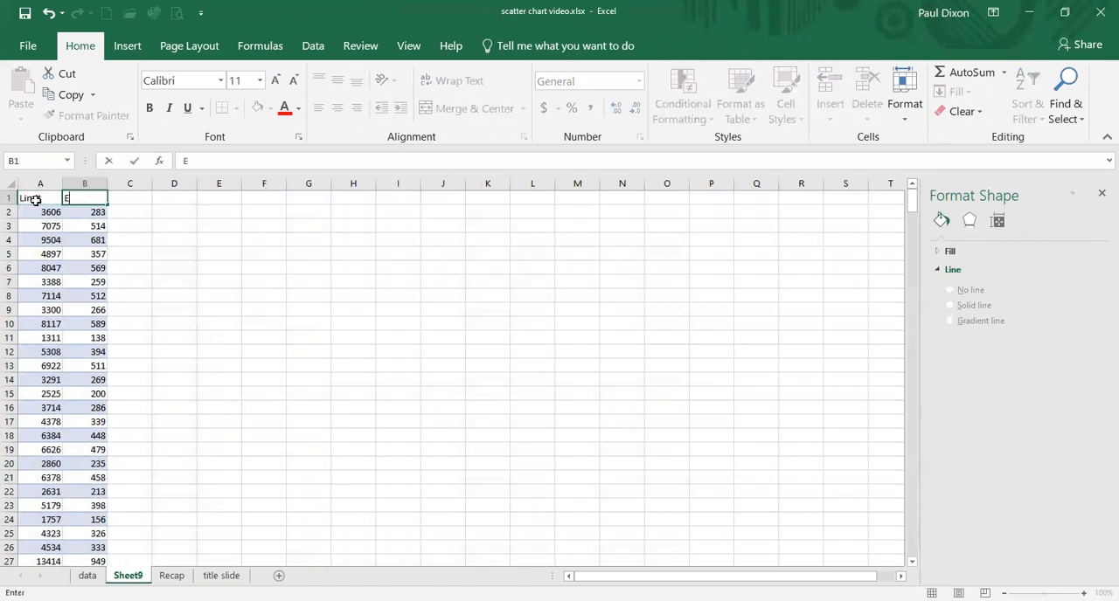
type("Rating")
key("Return")
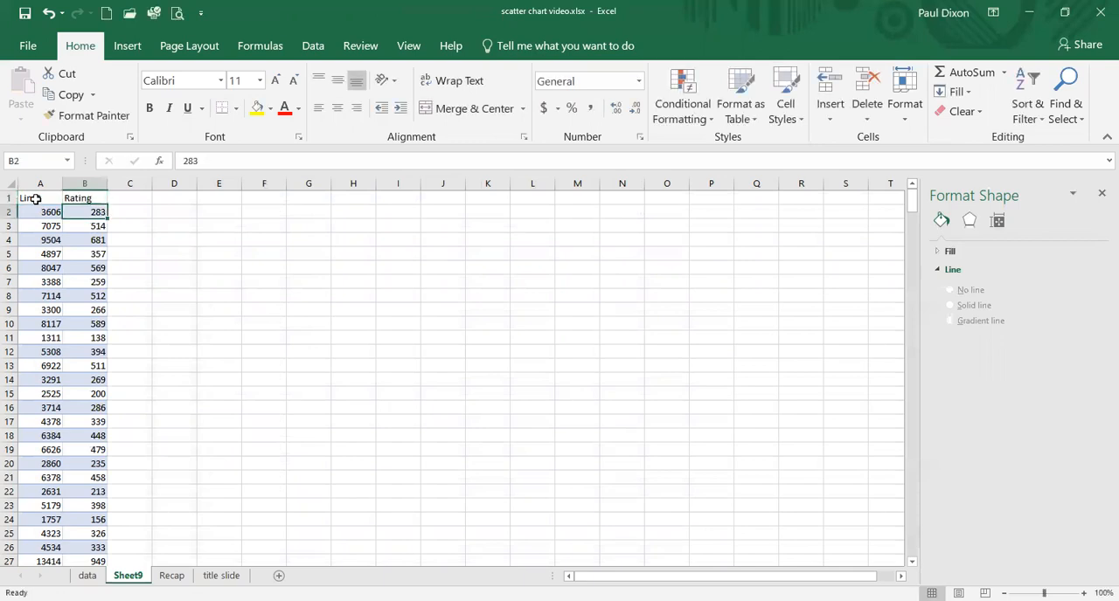
- Move the whole Limit column from column A to column C, after the Rating column
left_click(42, 182)
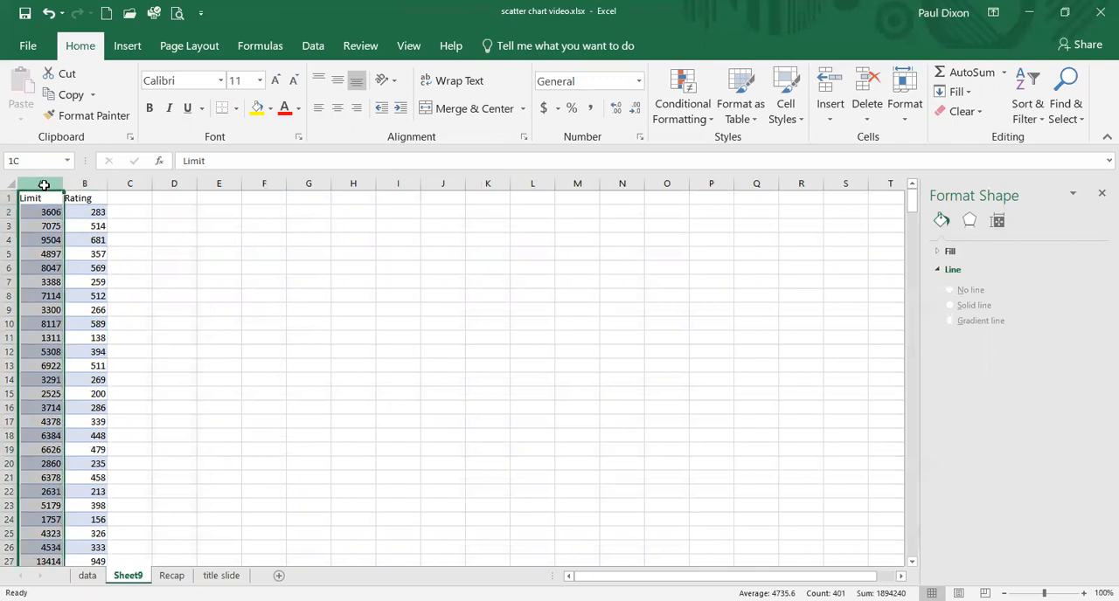
right_click(45, 189)
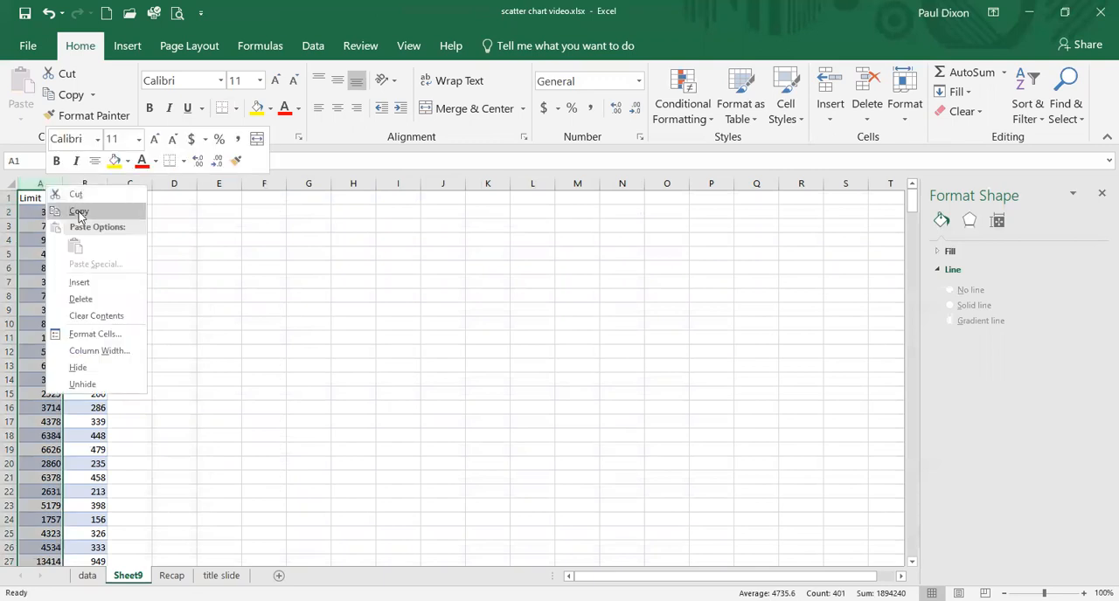
left_click(77, 194)
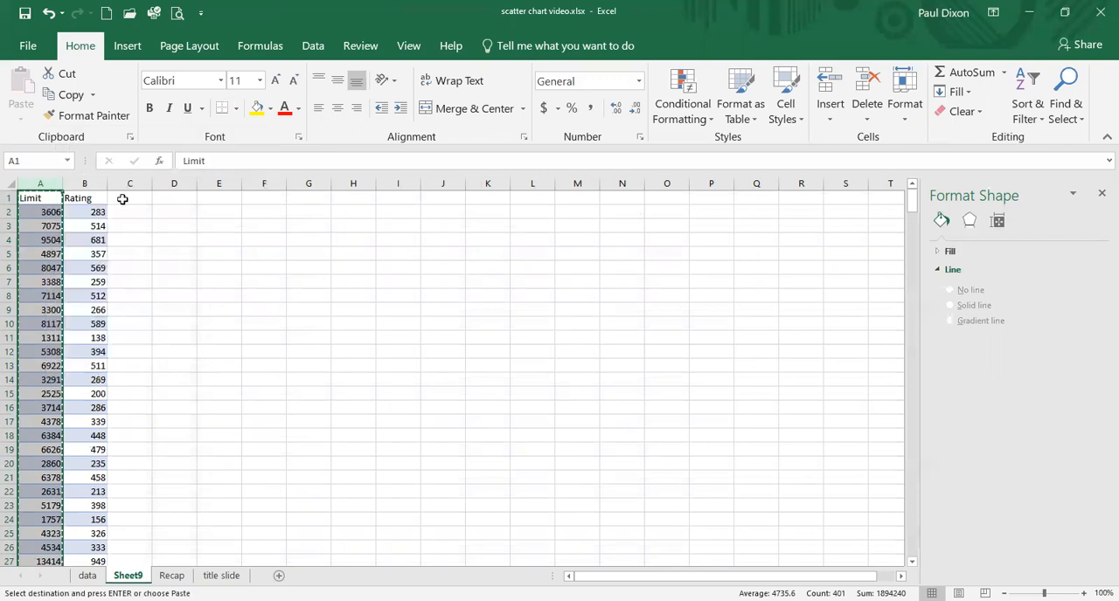
left_click(122, 199)
key("ctrl+v")
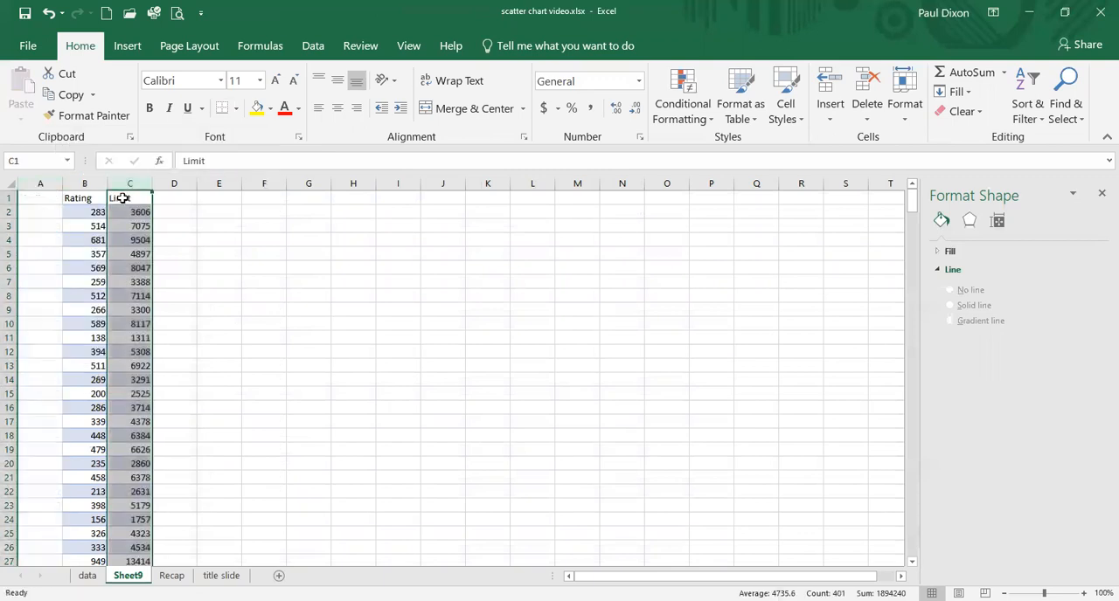
- Insert the recommended scatter chart for the Rating and Limit data in B2:C401 and enlarge it
left_click_drag(93, 212, 131, 516)
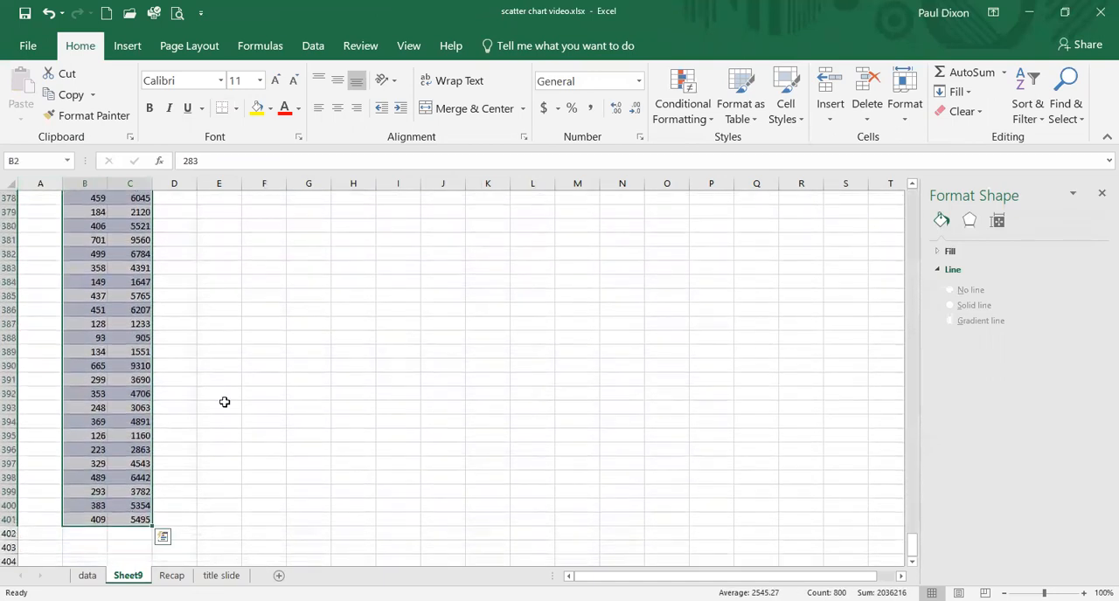
left_click(131, 45)
left_click(390, 94)
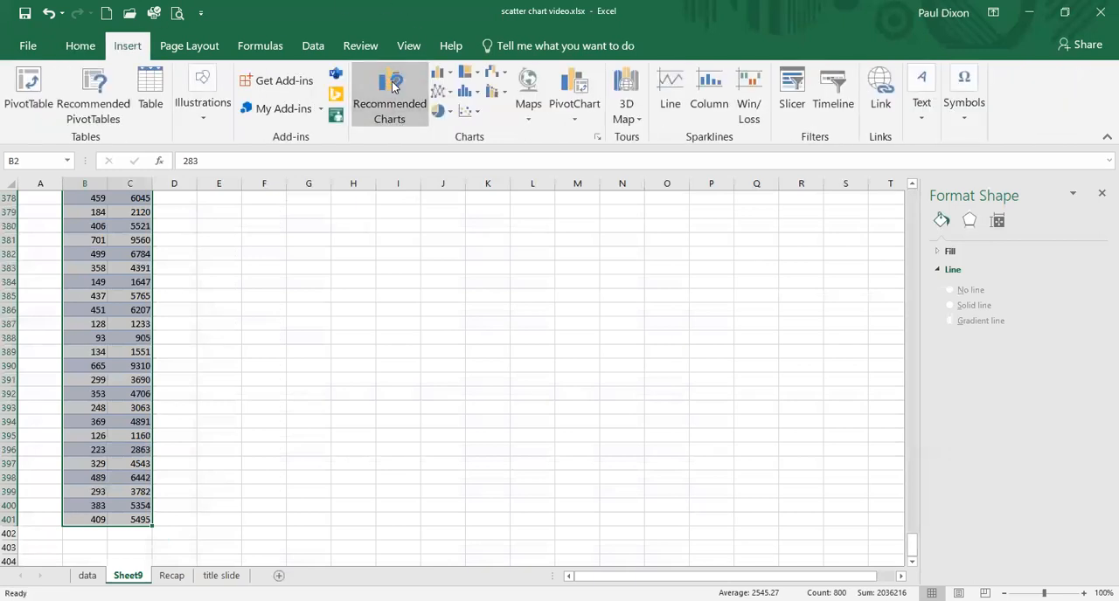
left_click(675, 495)
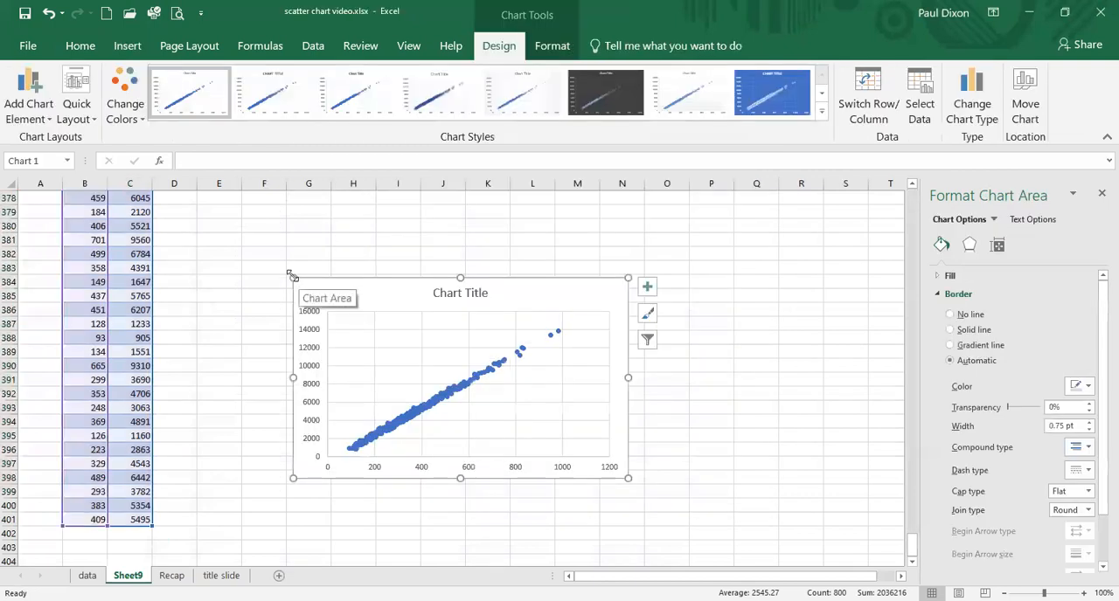
left_click_drag(291, 276, 239, 213)
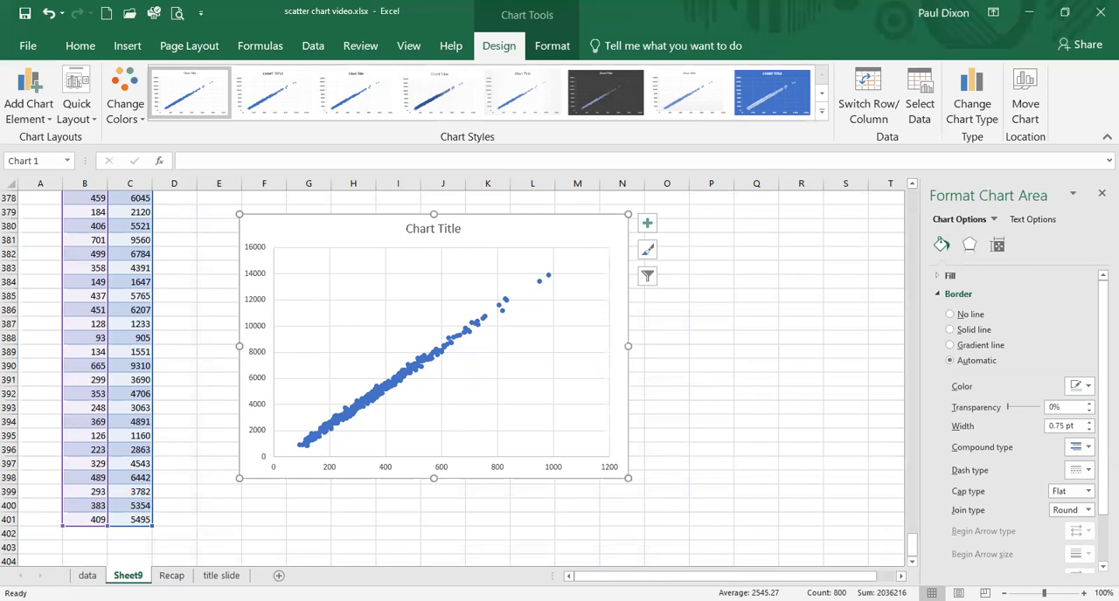
- Sort the table on the data sheet by Ethnicity in ascending order
left_click(87, 576)
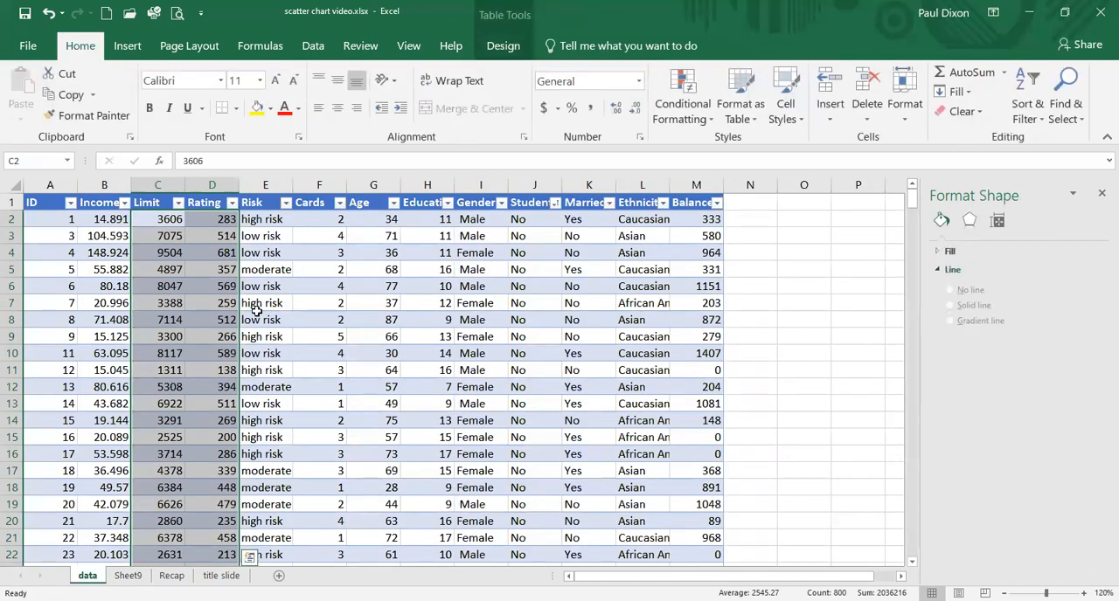
left_click(211, 205)
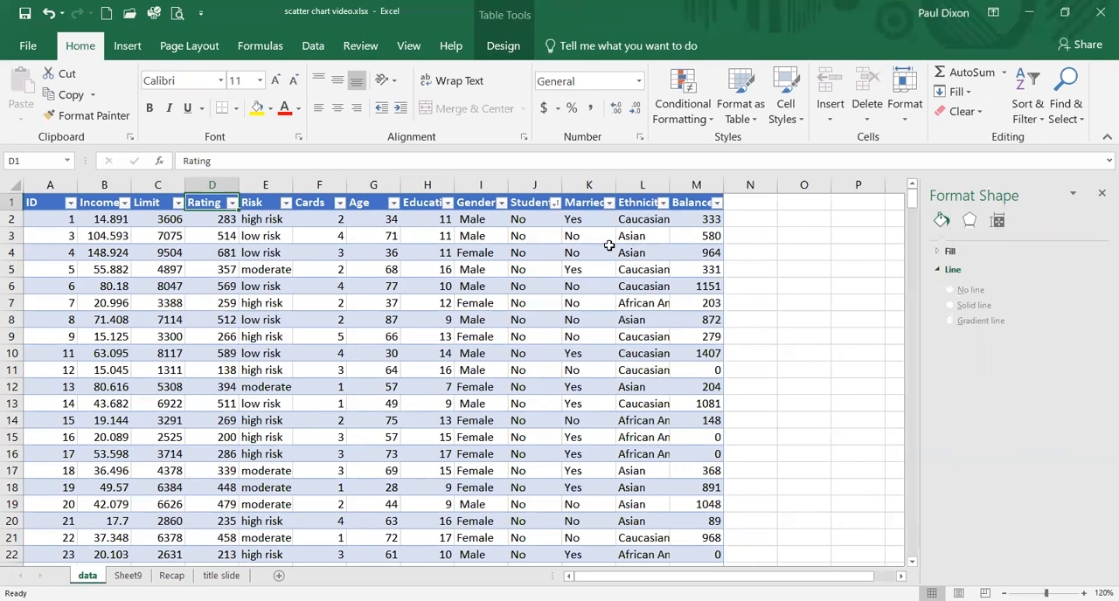
left_click(664, 203)
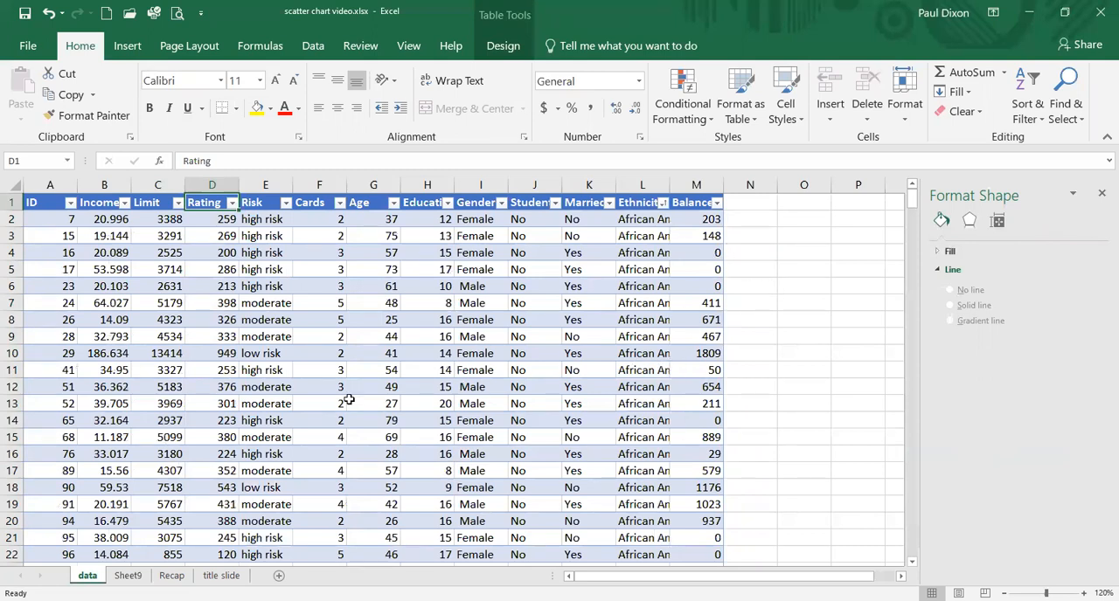
- Insert a recommended scatter chart of Rating D2:D100 and Balance M2:M100 for the African American rows and enlarge it
left_click_drag(217, 220, 224, 562)
left_click_drag(236, 558, 228, 562)
left_click_drag(234, 514, 221, 453)
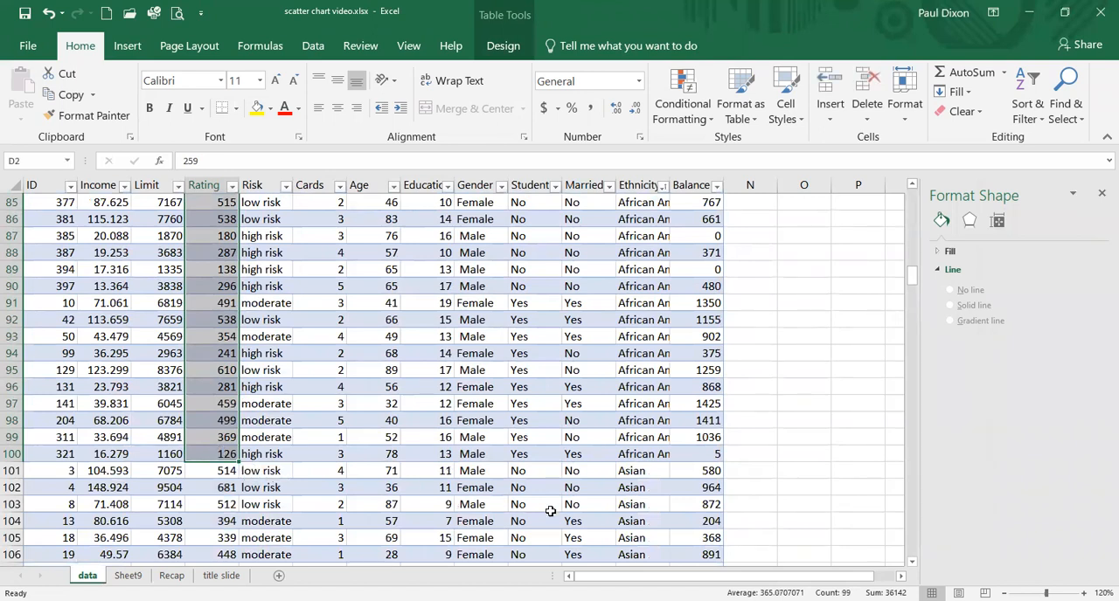
left_click(701, 455, "ctrl")
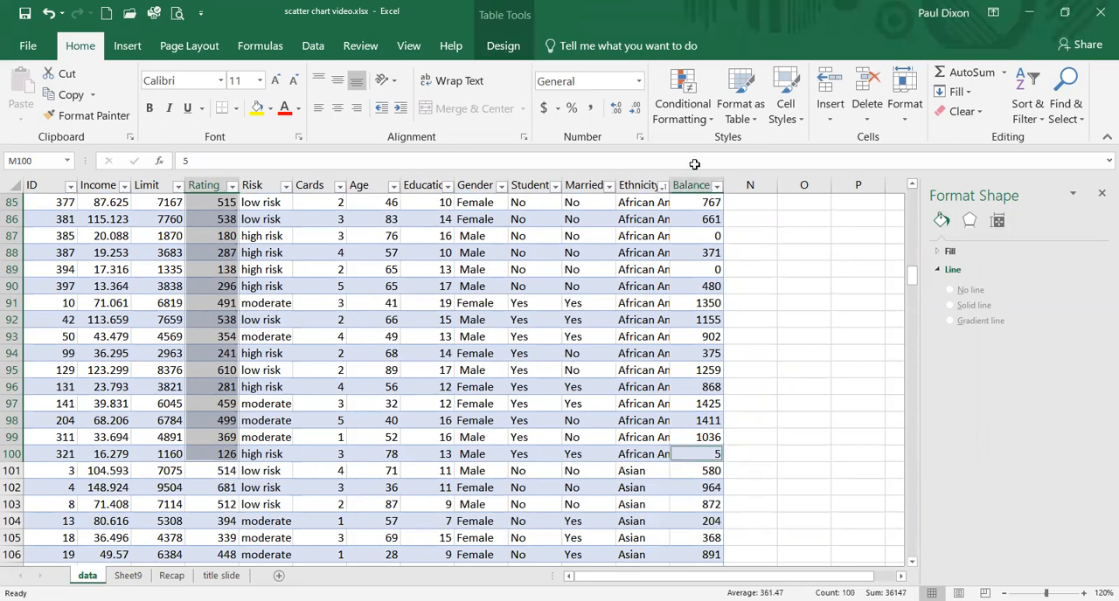
left_click_drag(694, 163, 684, 221)
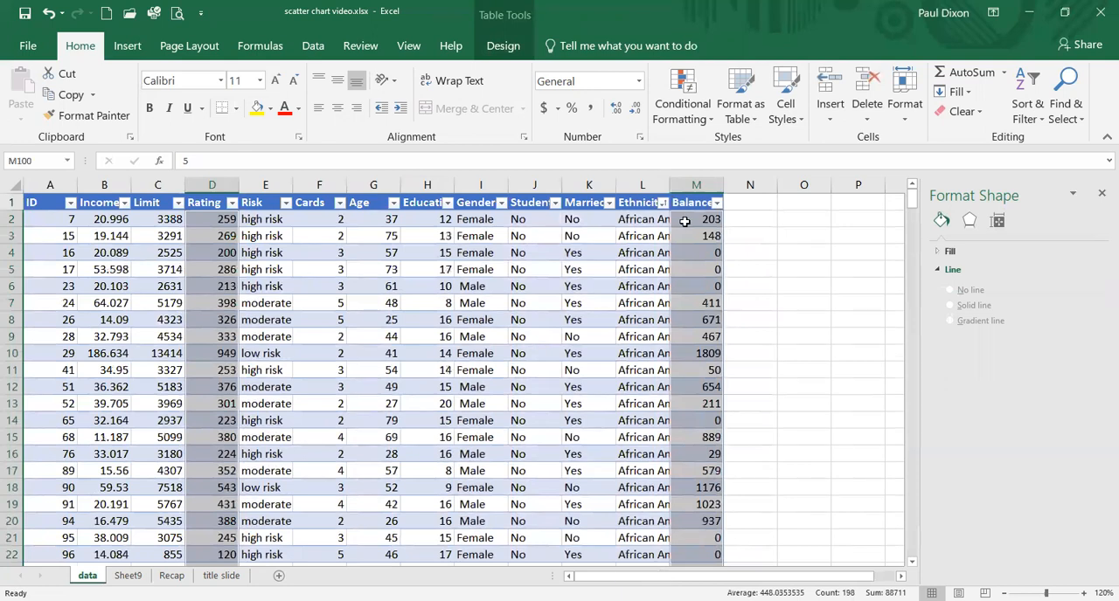
left_click(128, 53)
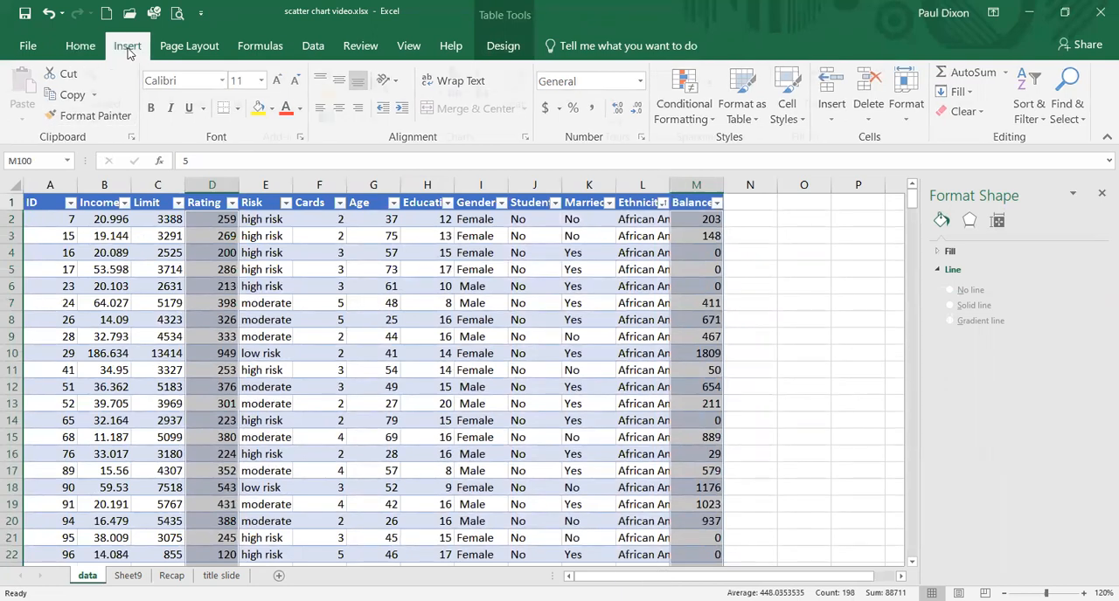
left_click(394, 104)
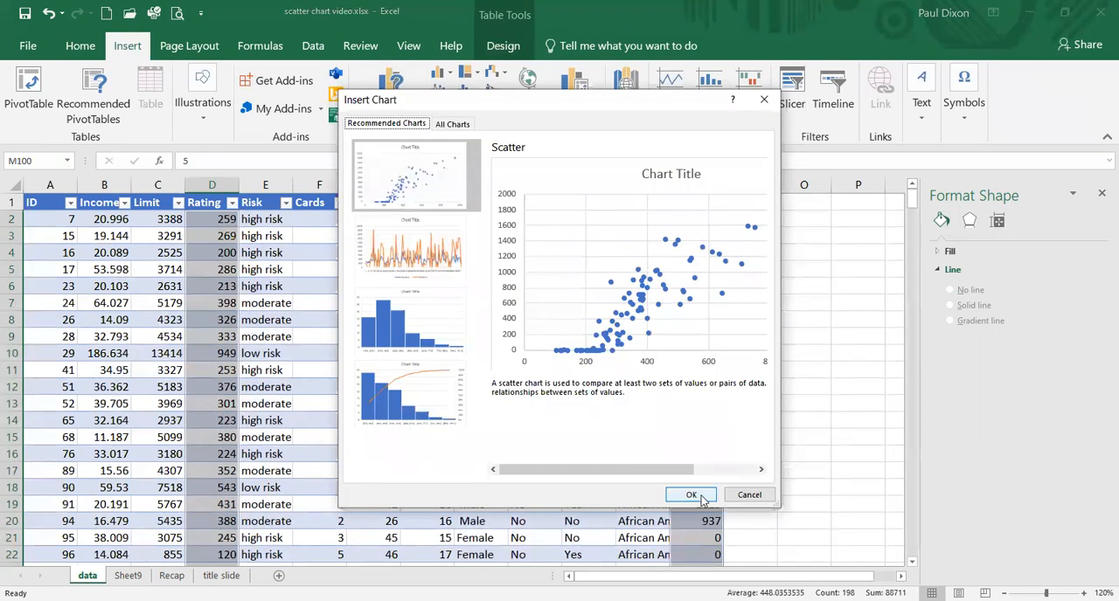
left_click(690, 496)
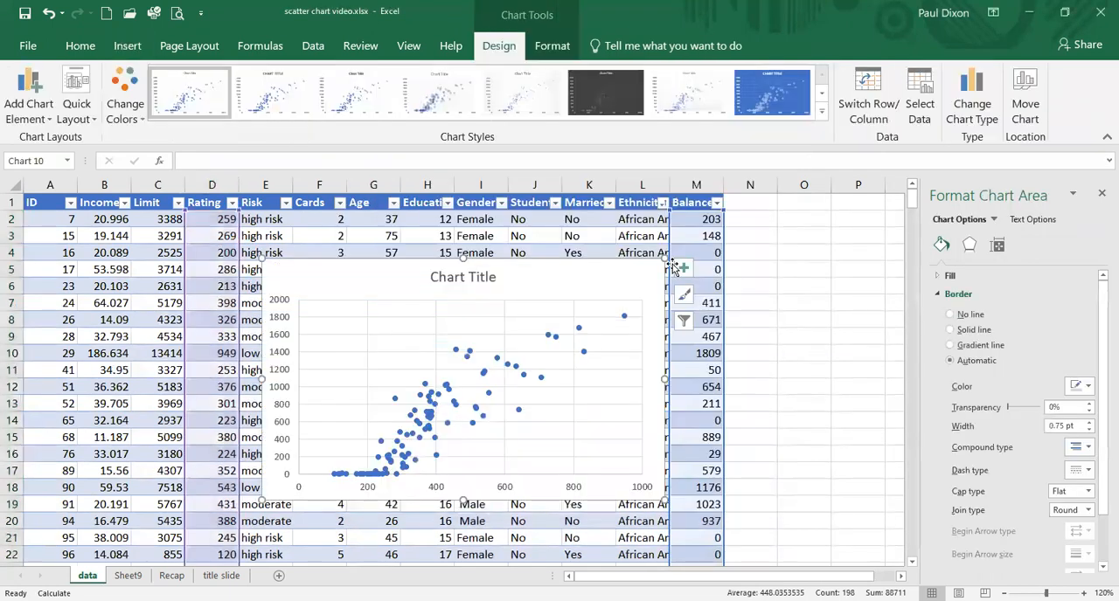
left_click_drag(665, 259, 796, 198)
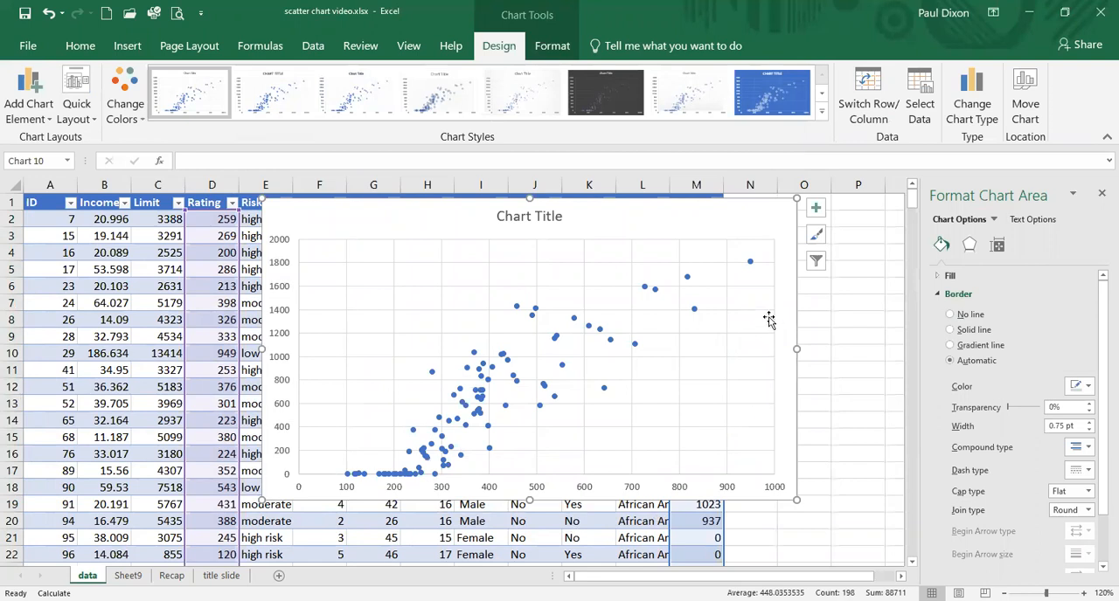
- Add a new data series named "Asian" to the Rating and Balance scatter chart
left_click(928, 99)
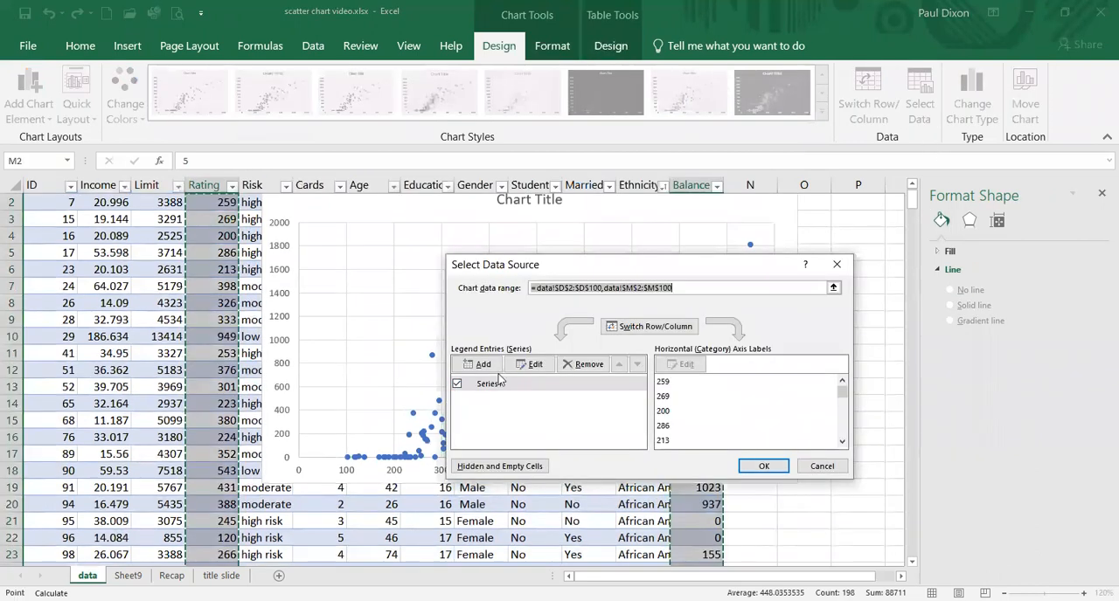
left_click(486, 365)
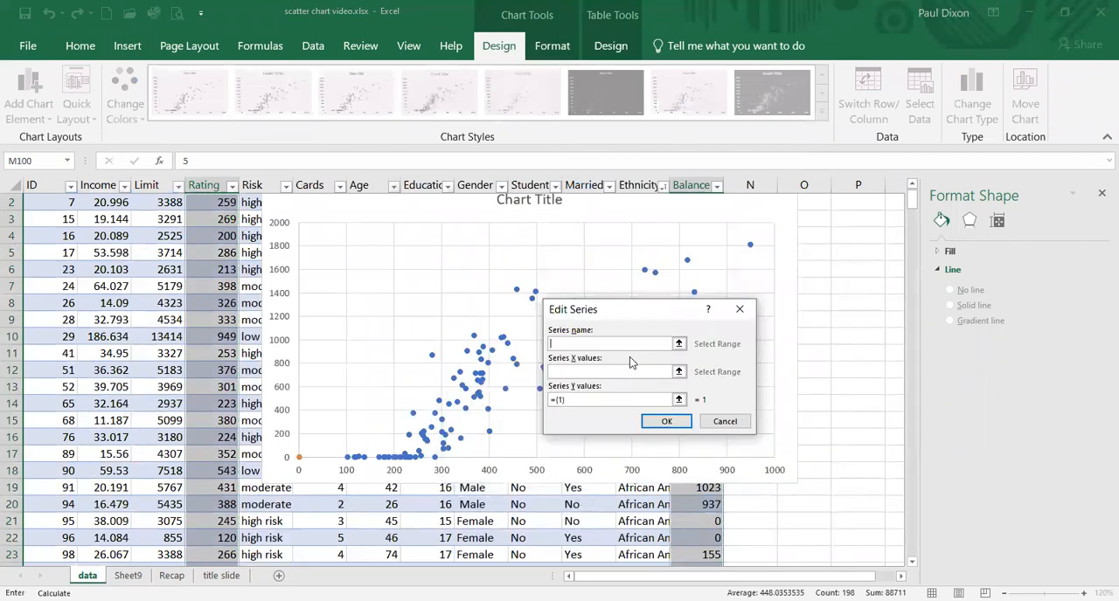
type("Asian")
left_click(616, 372)
left_click_drag(913, 564, 913, 564)
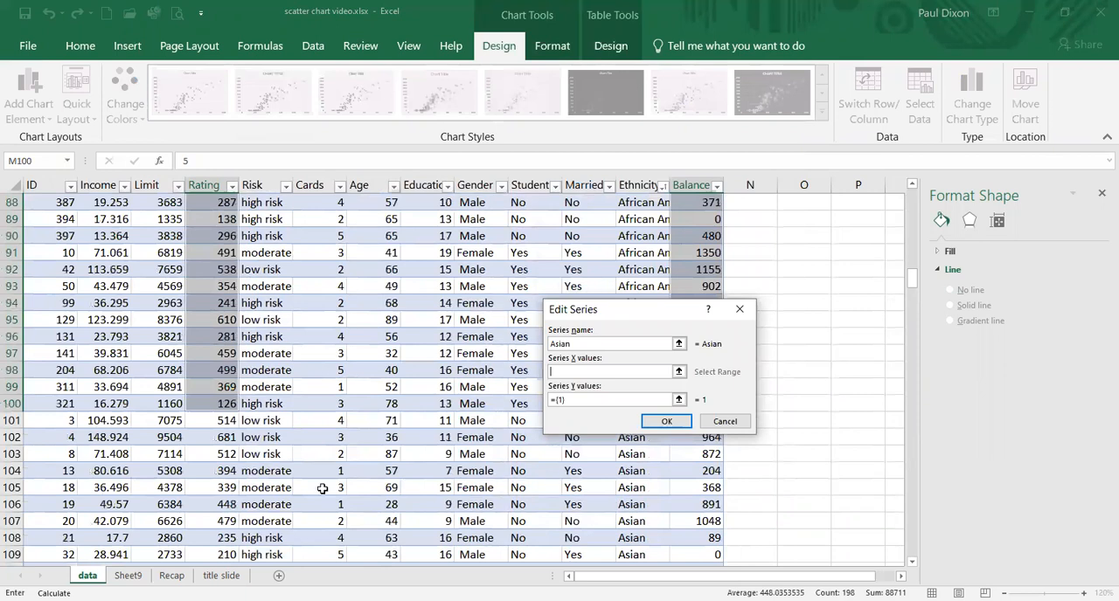
left_click(214, 423)
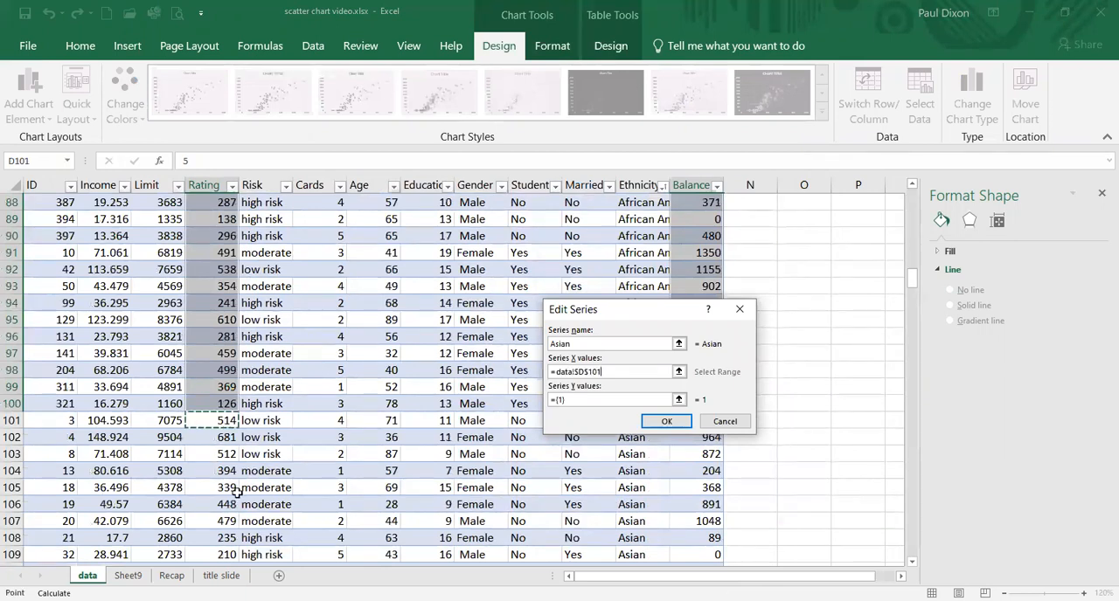
left_click_drag(214, 423, 215, 483)
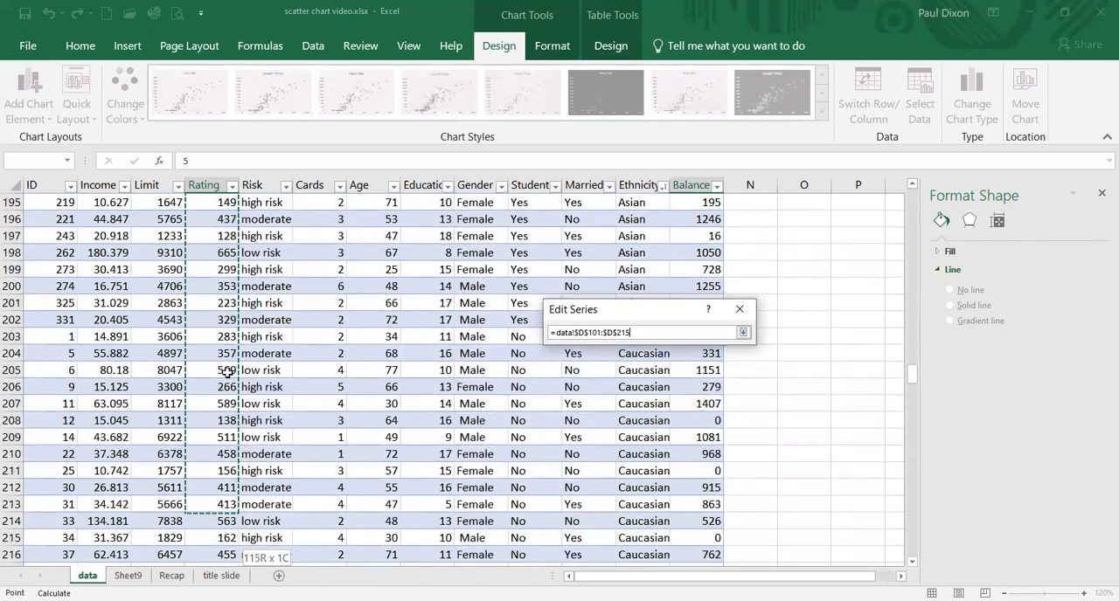
left_click_drag(227, 373, 228, 339)
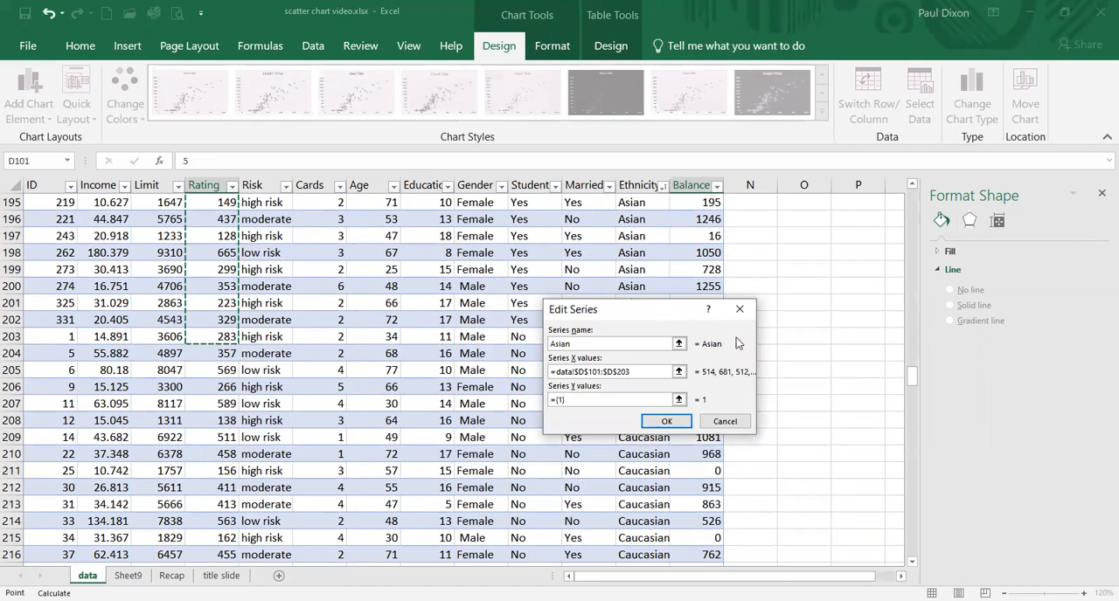
left_click_drag(606, 316, 736, 335)
left_click(214, 342)
key("Tab")
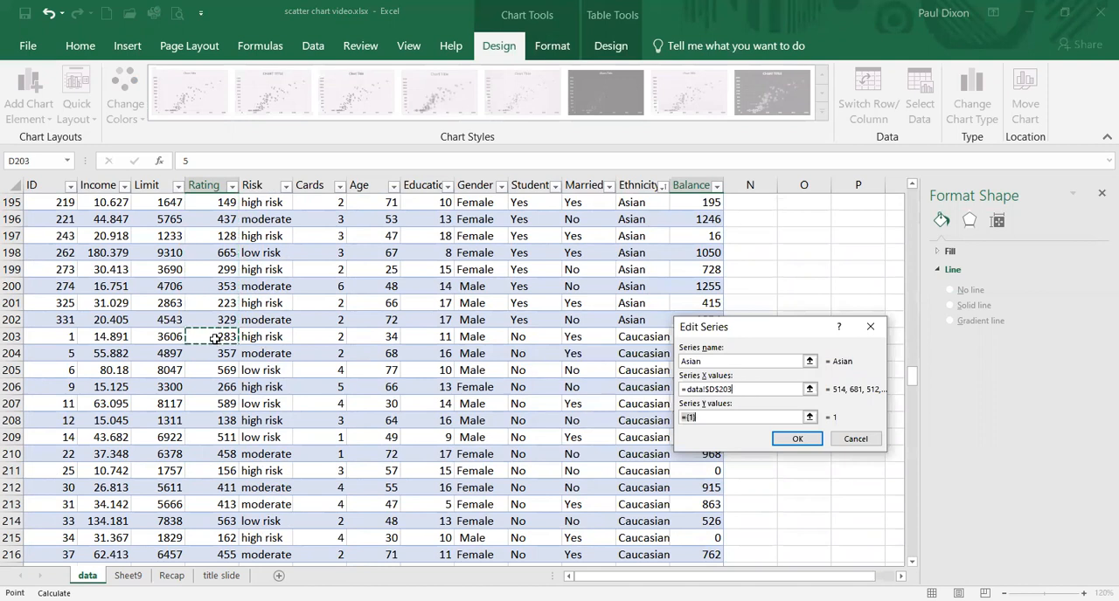
- Set the Asian series' X values to the Rating cells D101:D202
left_click(216, 315)
left_click_drag(216, 315, 226, 238)
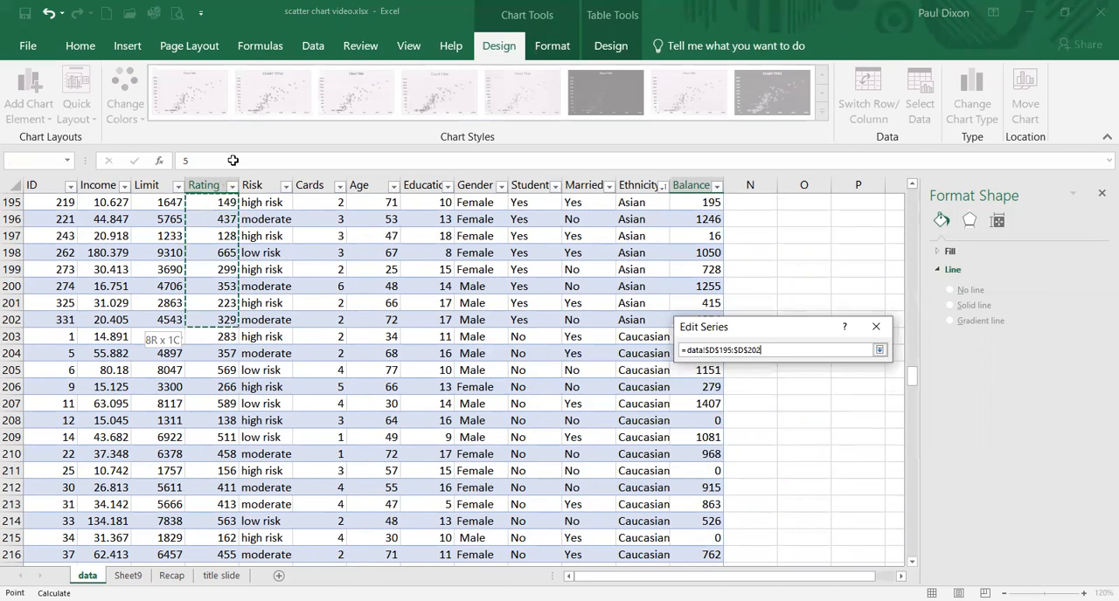
left_click_drag(233, 160, 207, 260)
left_click_drag(225, 190, 212, 272)
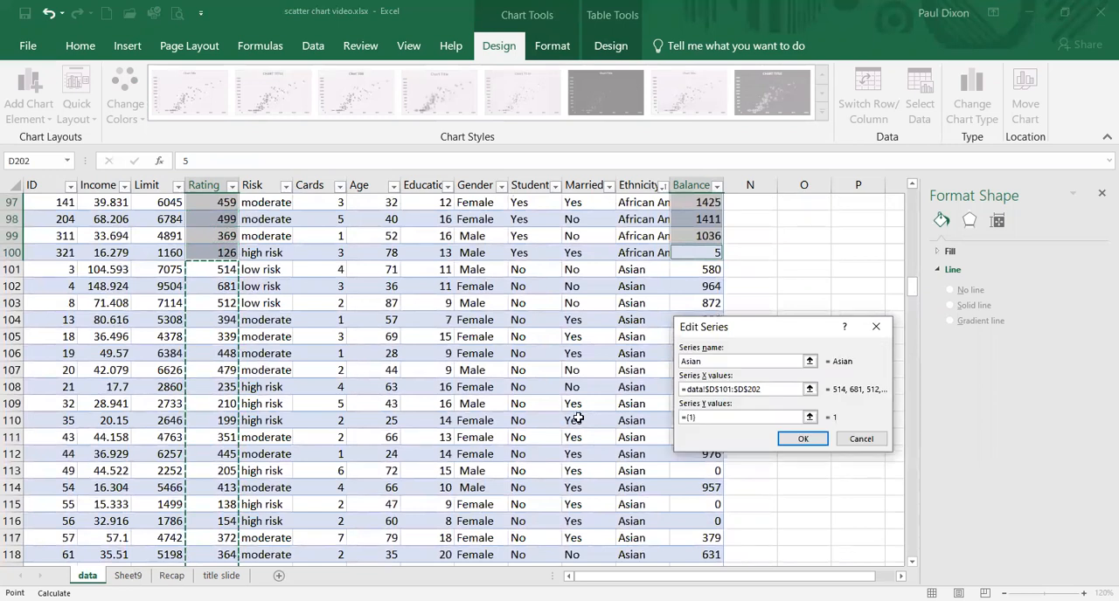
- Set the Asian series' Y values to the Balance cells M101:M202 and accept the series
left_click(726, 417)
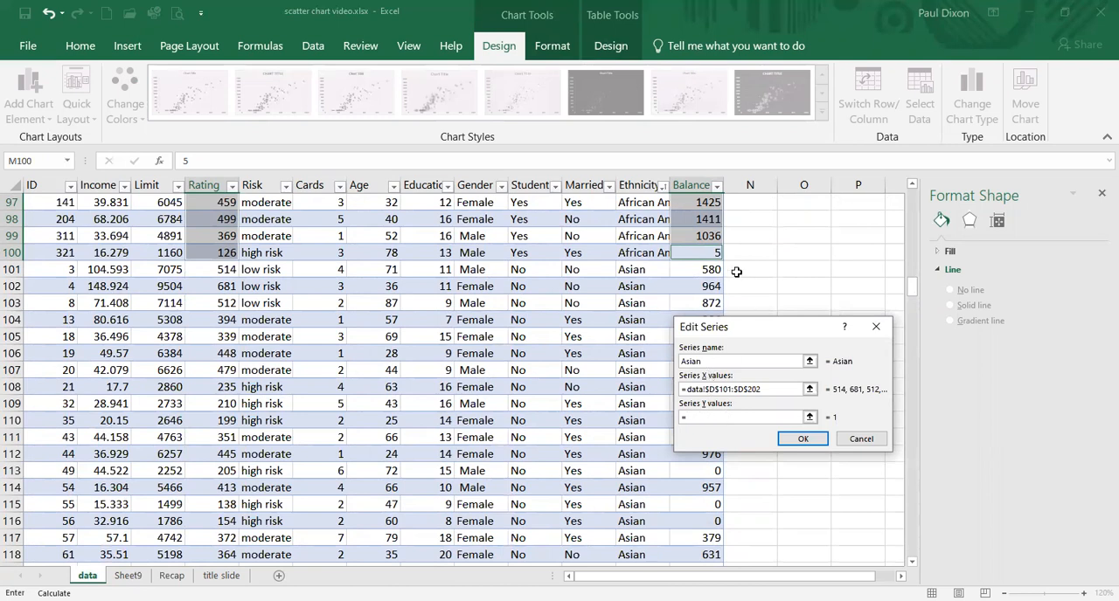
left_click(709, 270)
left_click_drag(709, 287, 679, 594)
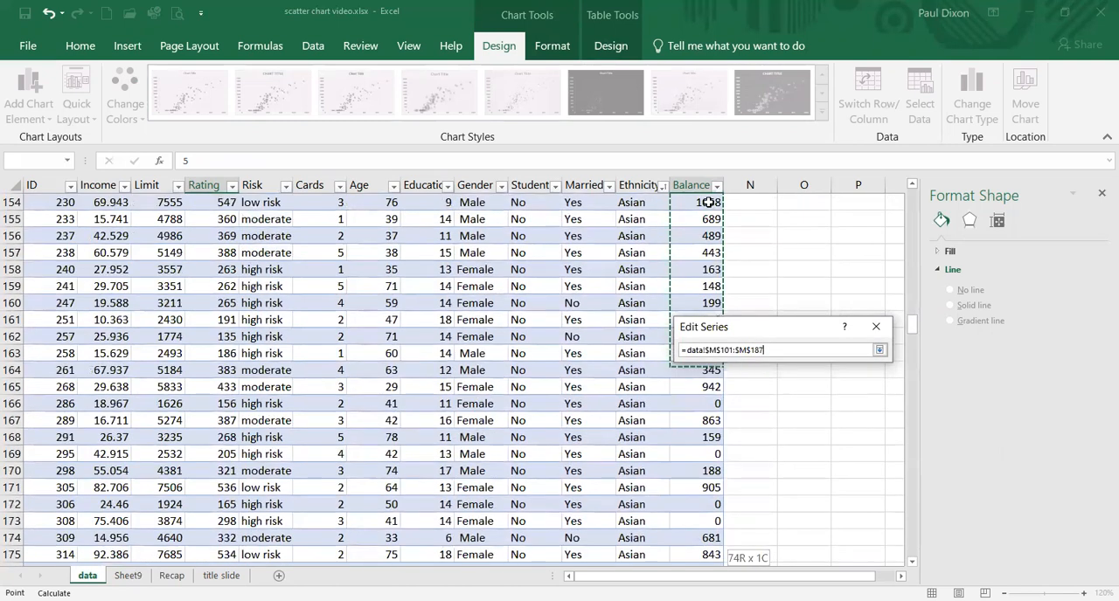
scroll(707, 188, "down", 20)
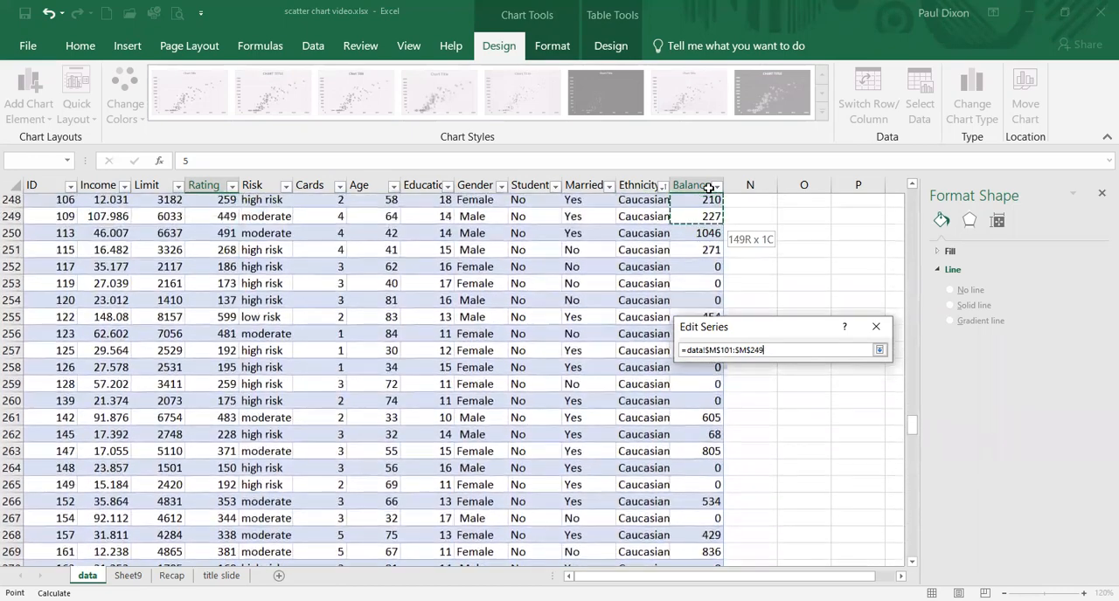
scroll(709, 187, "up", 4)
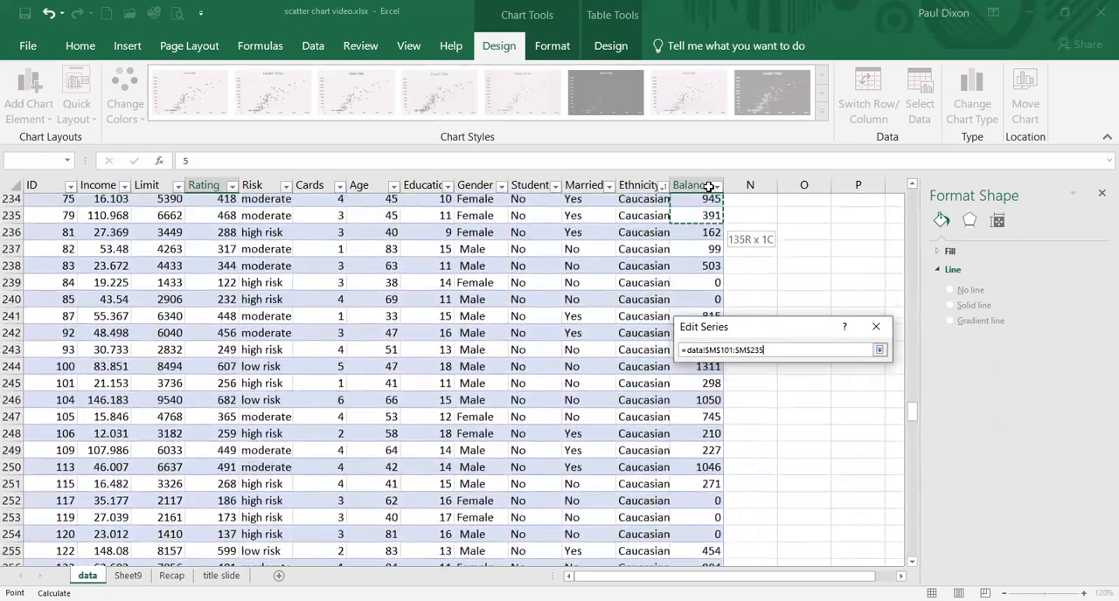
left_click_drag(708, 186, 690, 214)
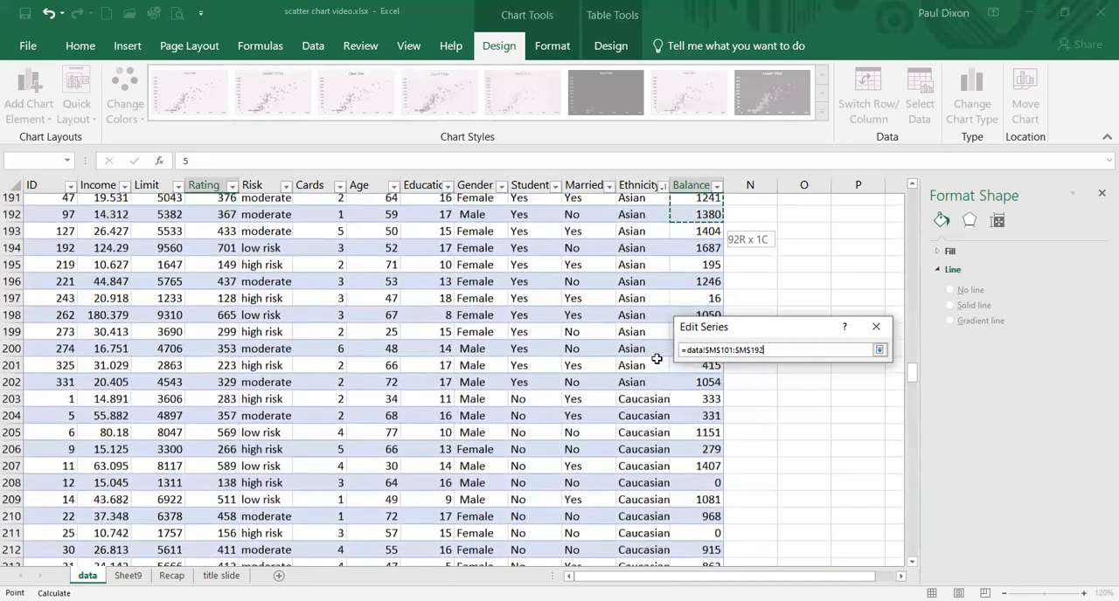
left_click_drag(683, 388, 684, 390)
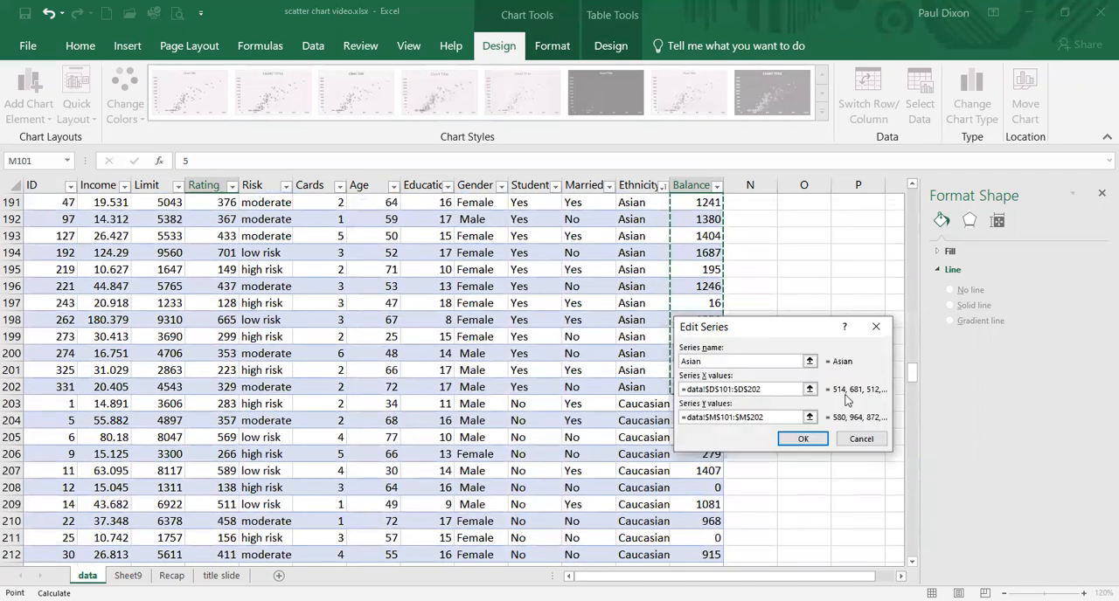
left_click(797, 441)
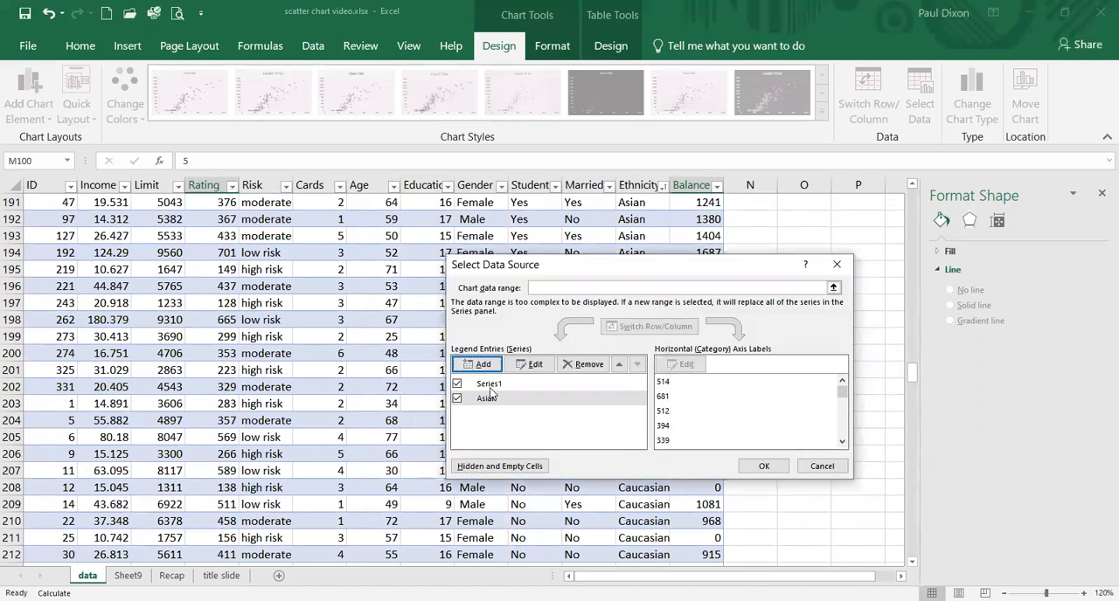
- Rename the chart's first data series "African American"
left_click(491, 385)
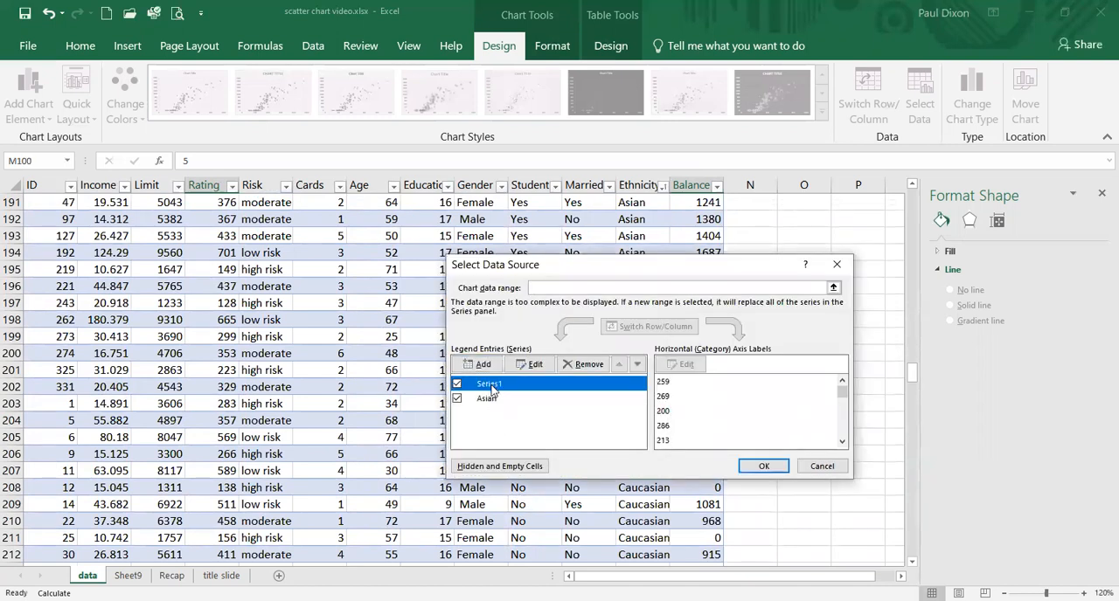
left_click(533, 364)
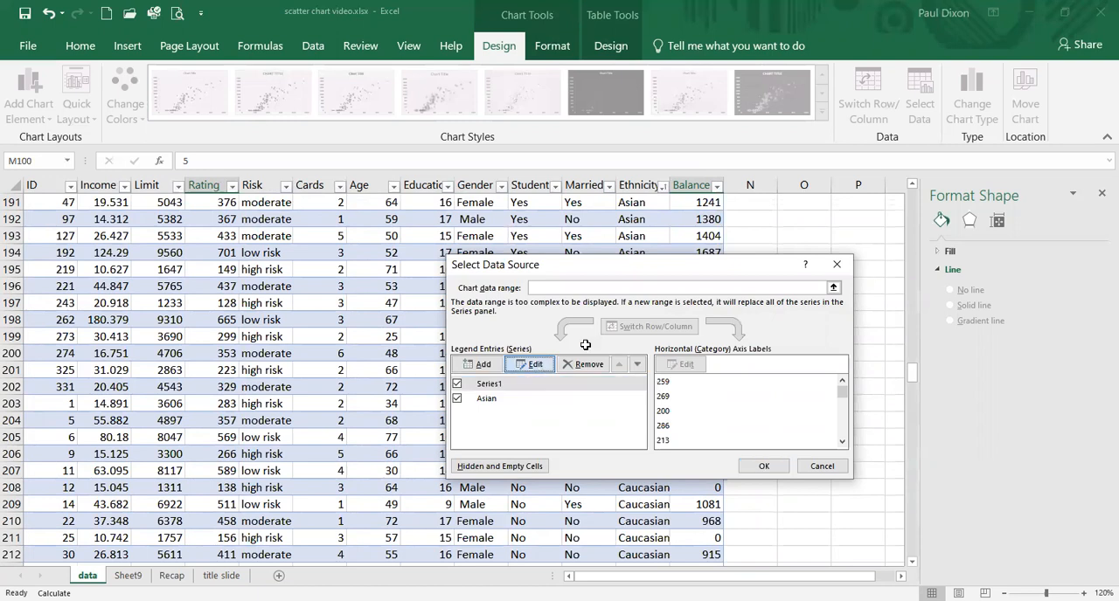
type("Afric")
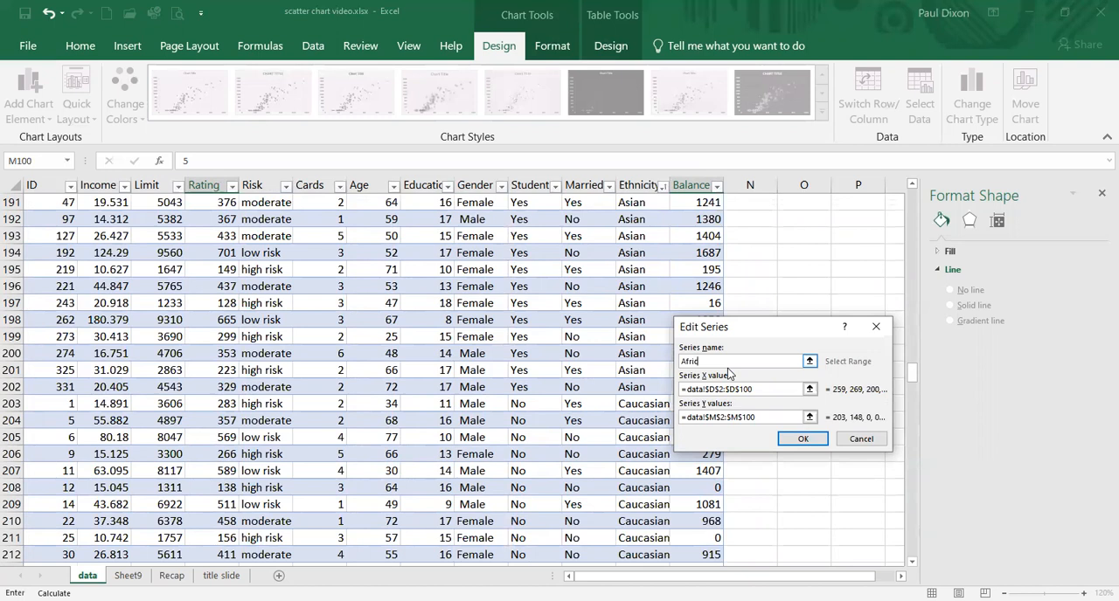
type("an American")
left_click(802, 439)
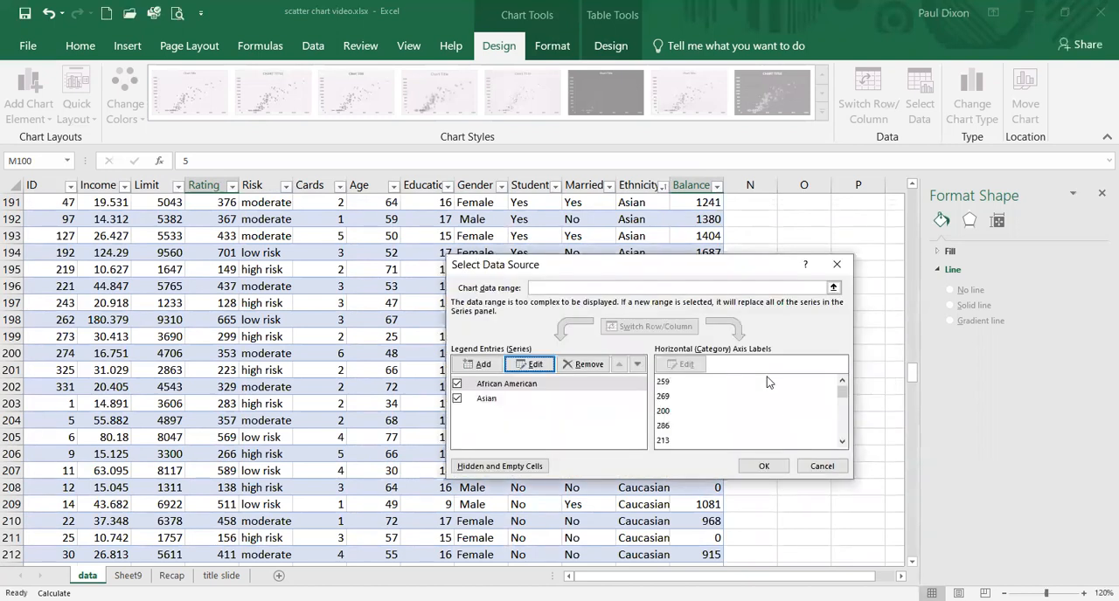
- Add a new data series named "Caucasian" with the Rating cells D203:D401 as its X values
left_click(478, 365)
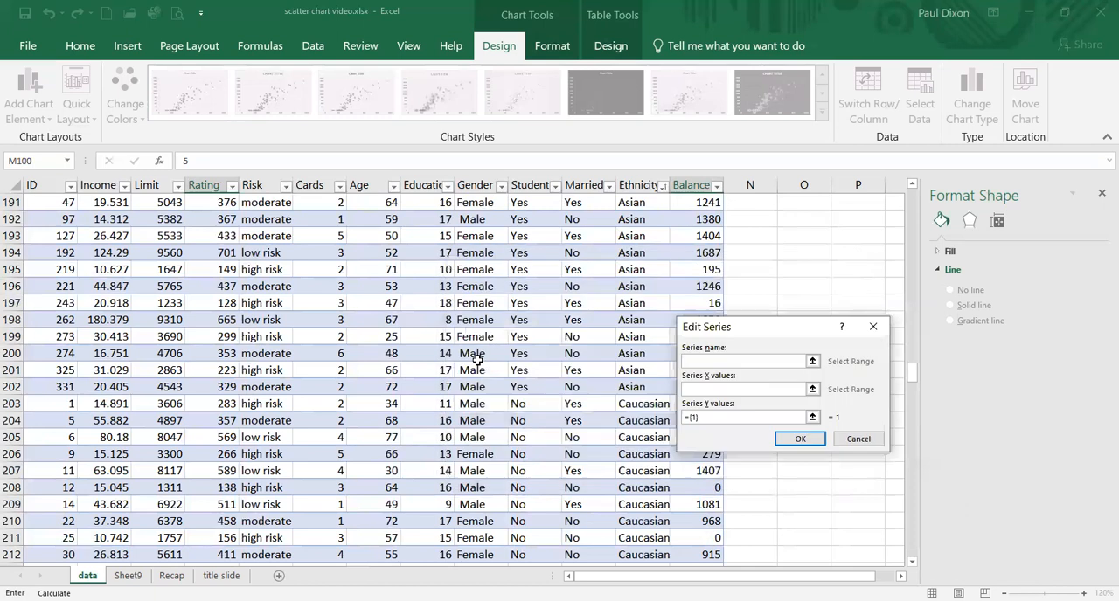
type("Caucasian")
left_click(732, 389)
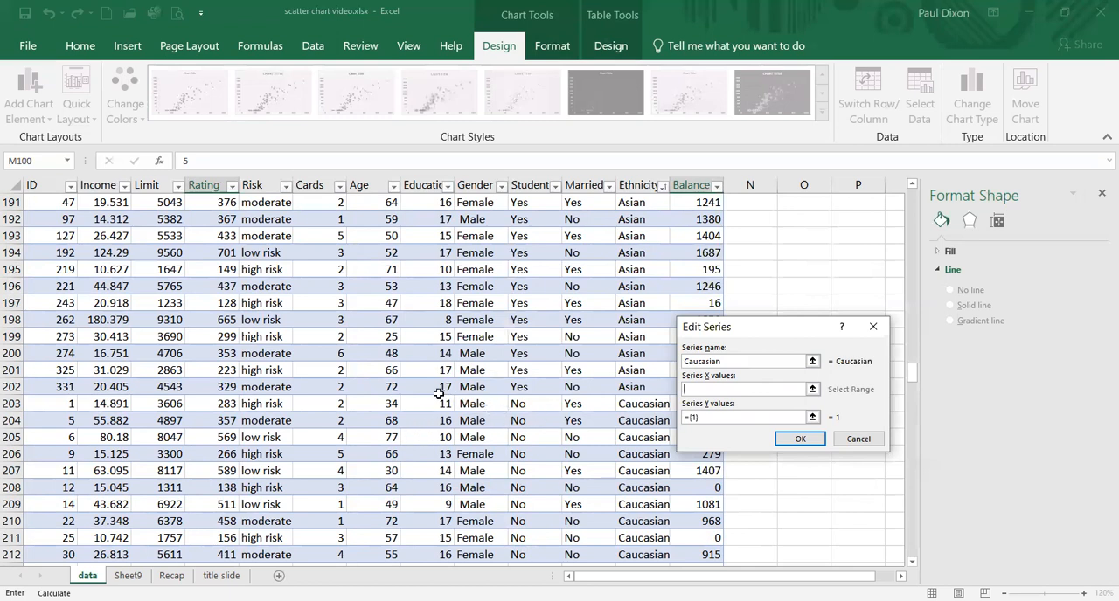
left_click(221, 404)
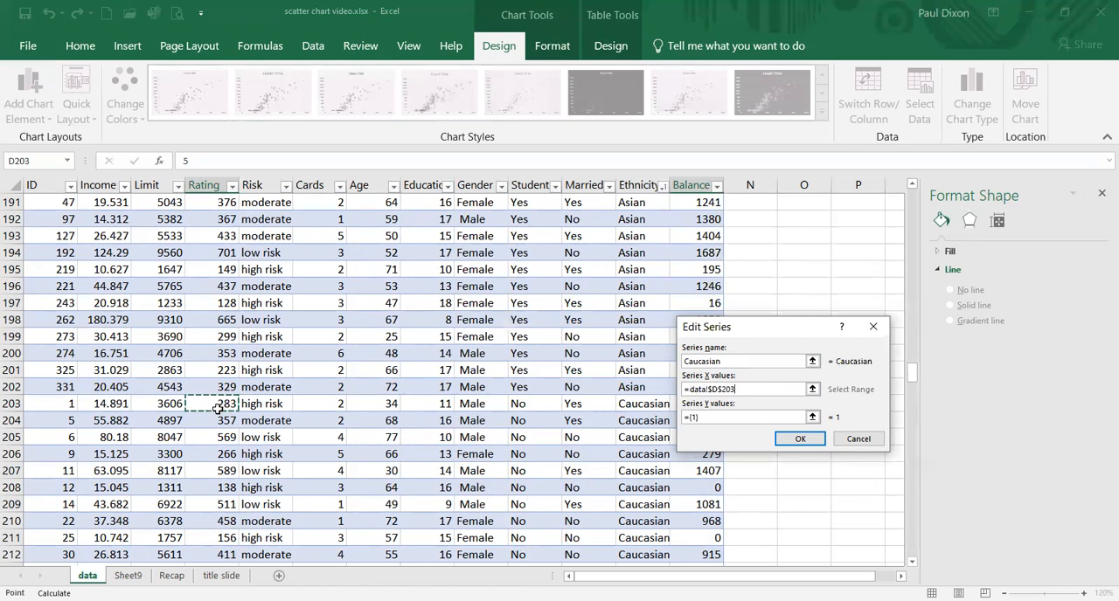
left_click_drag(221, 404, 253, 523)
- Set the Caucasian series' Y values to the Balance cells of the Caucasian rows and accept the chart's data source changes
left_click(712, 417)
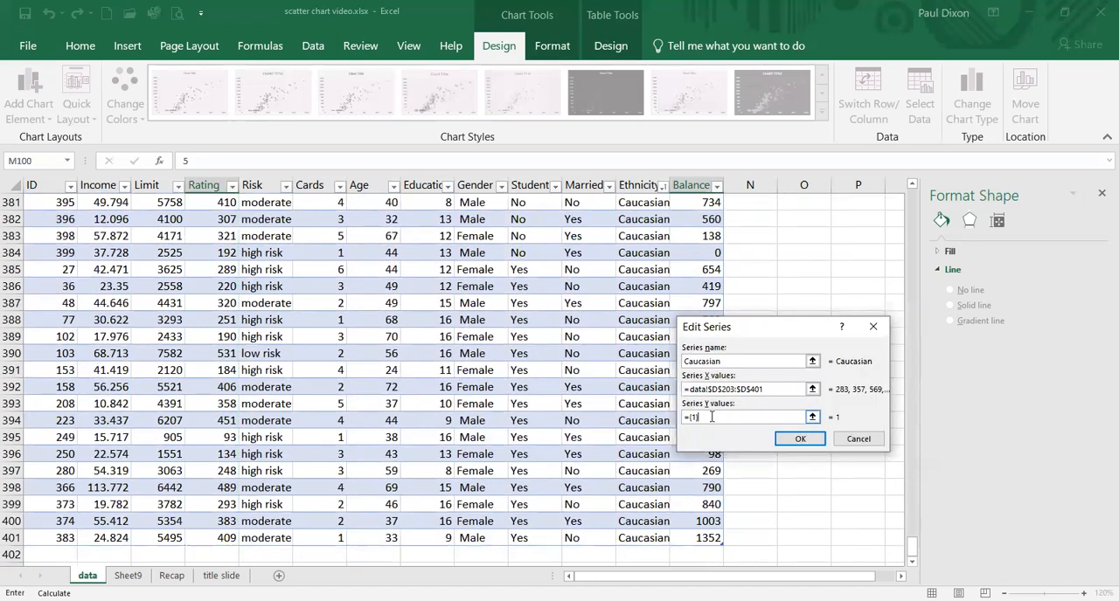
key("BackSpace")
key("BackSpace")
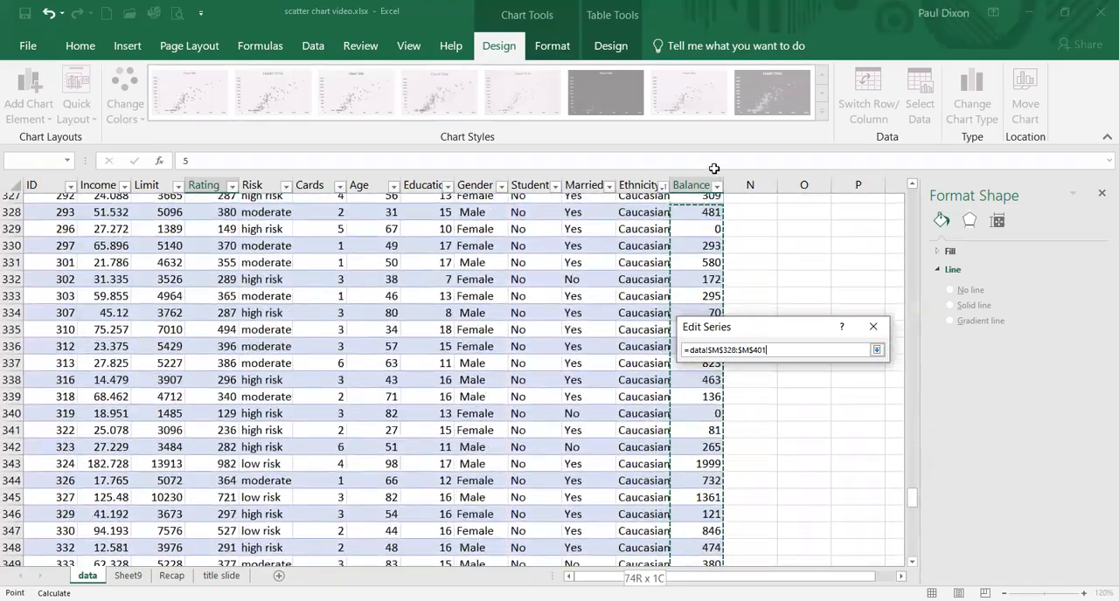
left_click_drag(714, 168, 708, 178)
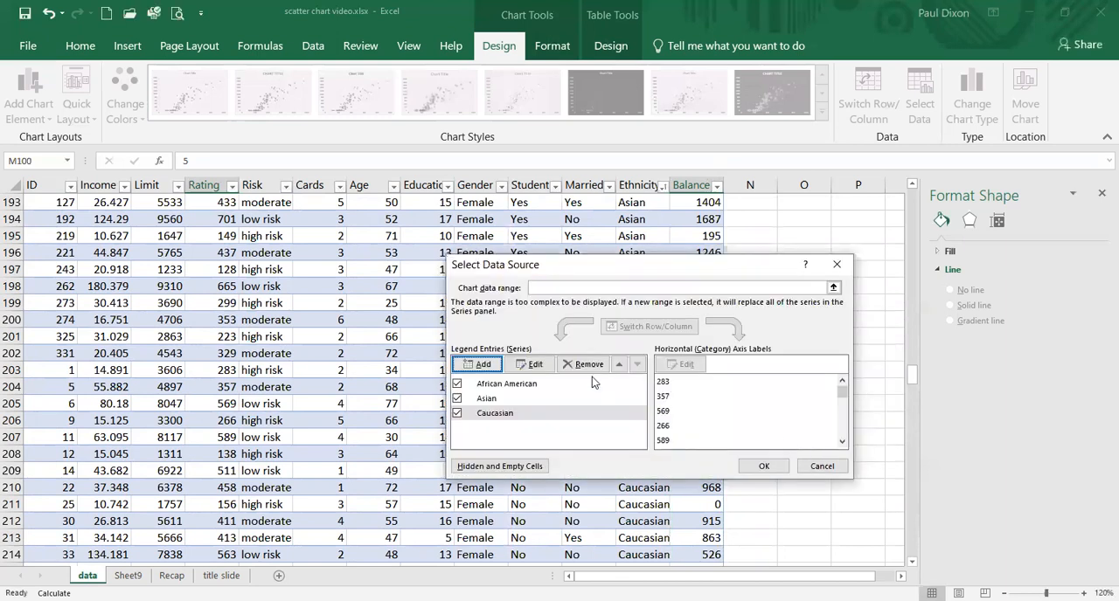
left_click(763, 466)
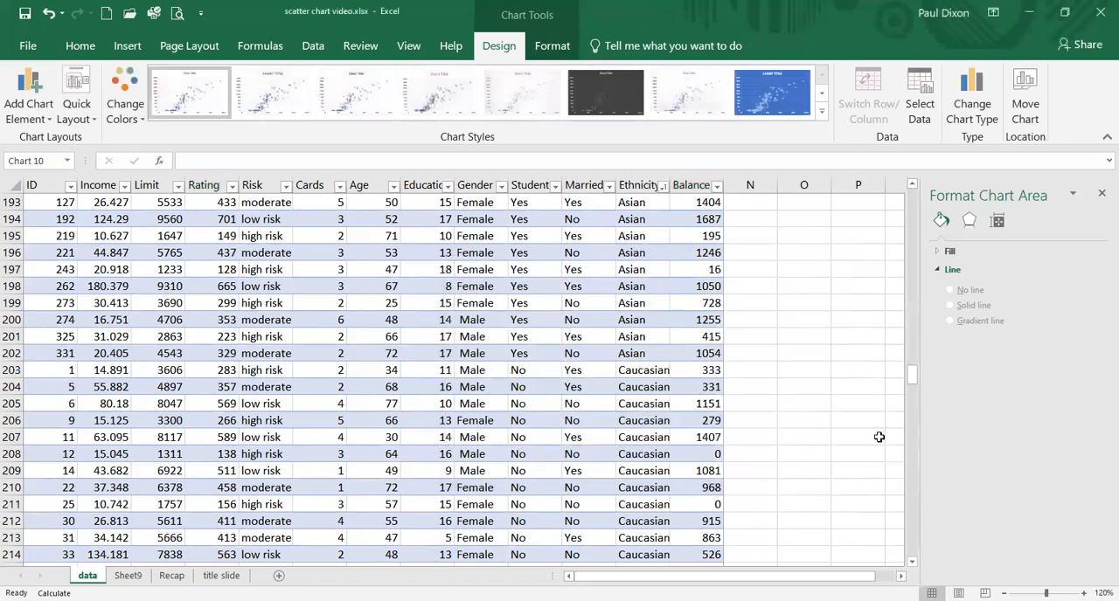
- Enlarge the scatter chart slightly and add a legend on its right side
left_click_drag(929, 276, 915, 201)
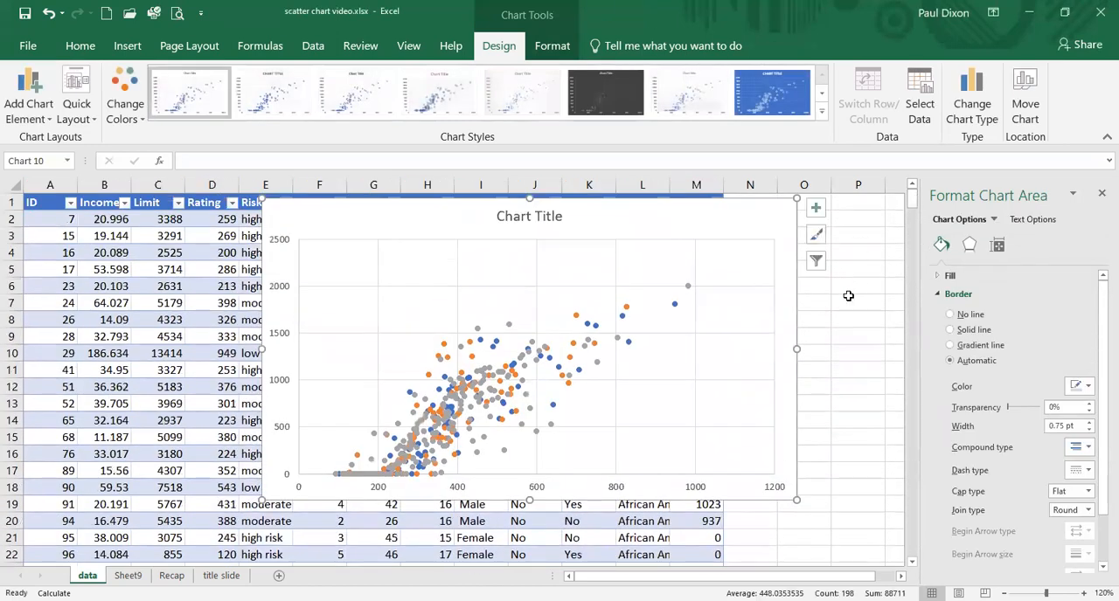
left_click_drag(796, 500, 818, 517)
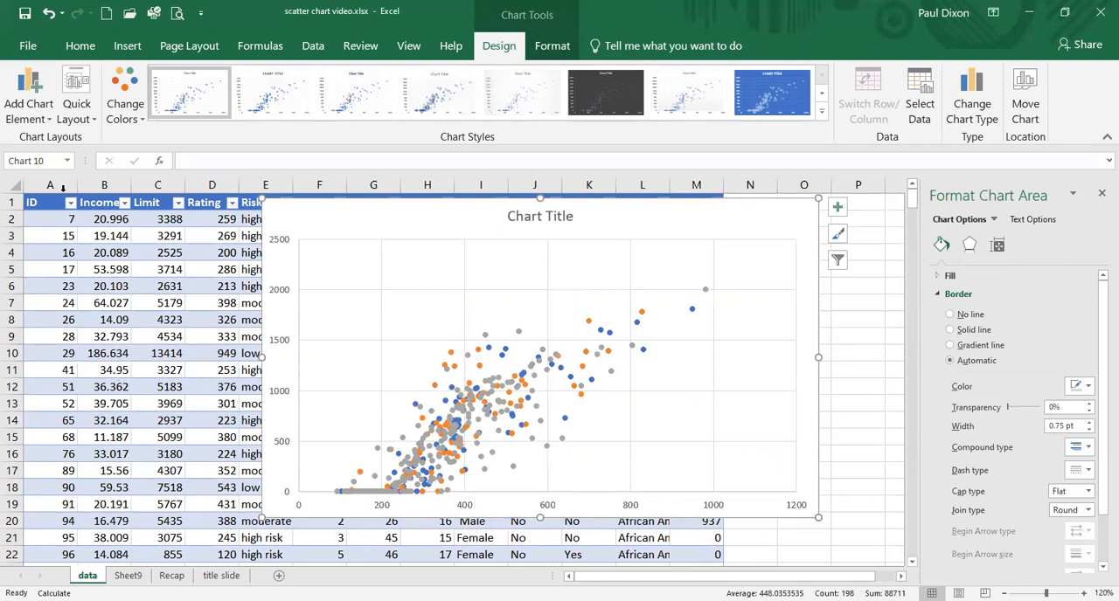
left_click(29, 91)
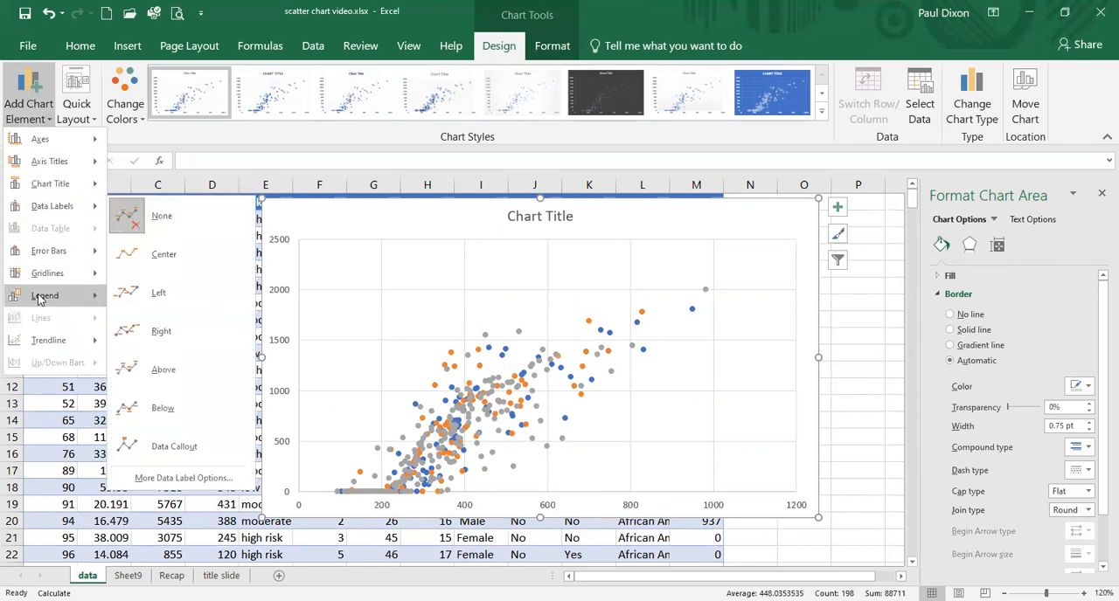
mouse_move(41, 301)
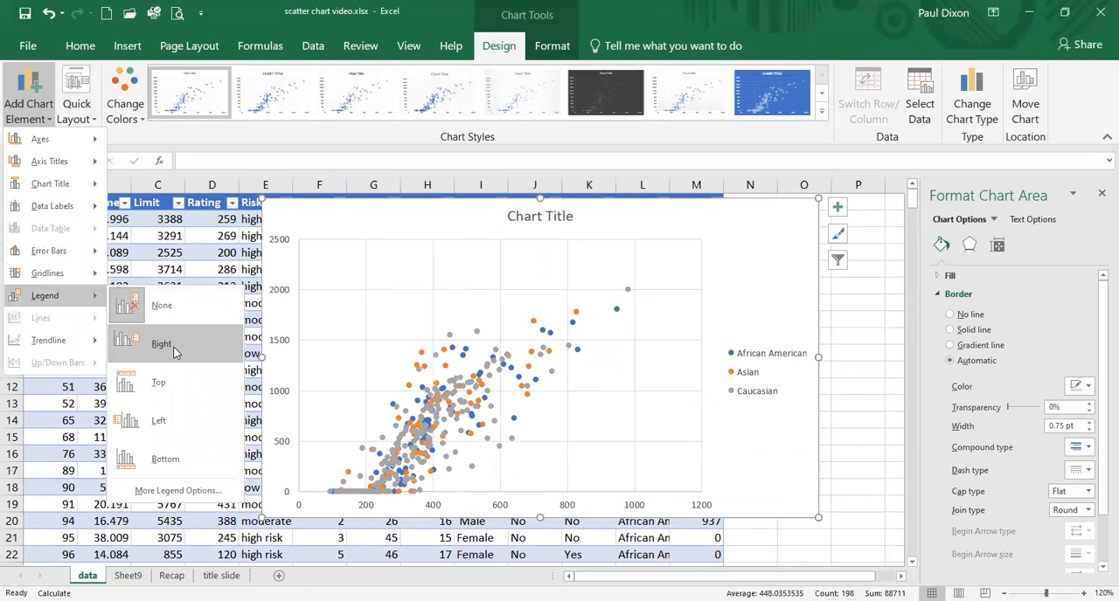
left_click(183, 344)
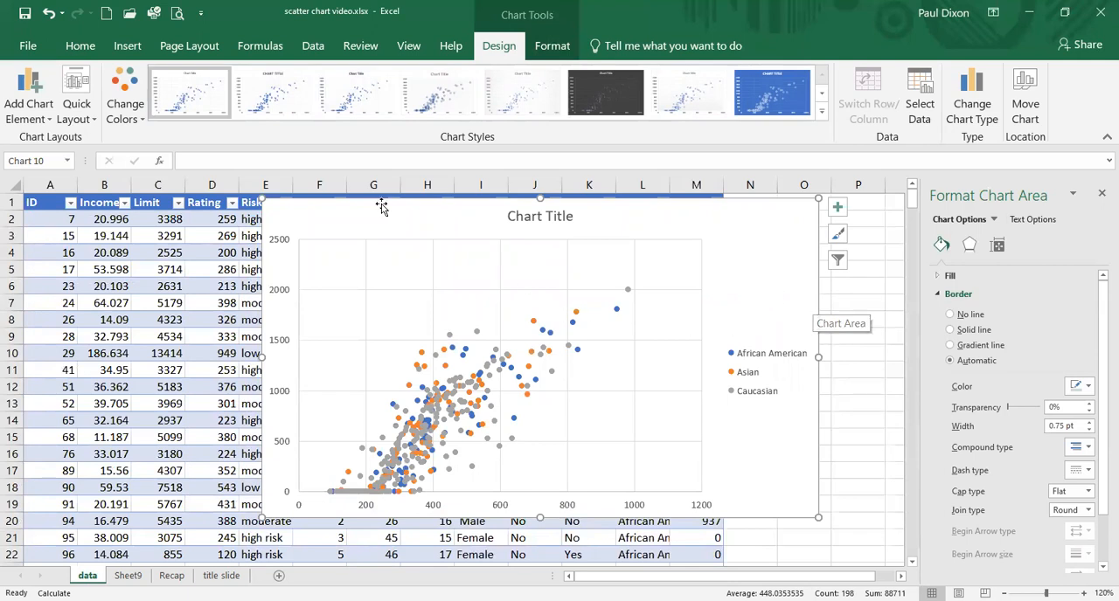
- Apply the Quick Layout with axis titles, a legend and a linear trendline for each ethnicity series
left_click(77, 101)
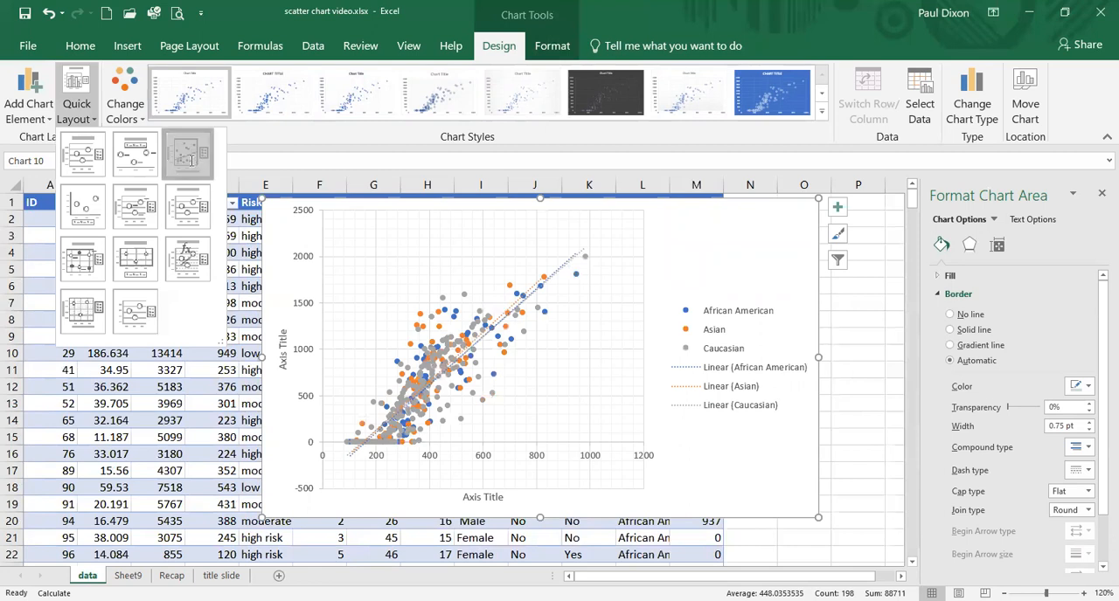
left_click(192, 160)
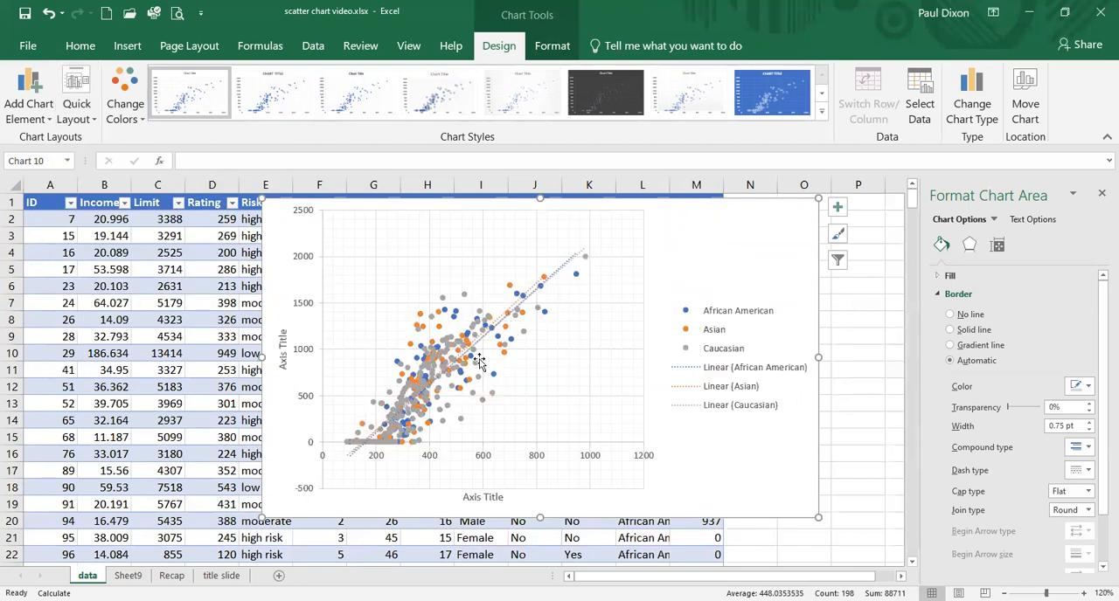
mouse_move(400, 450)
- Delete the scatter chart and copy the Rating, Cards and Balance columns from the data sheet onto a new sheet
key("Delete")
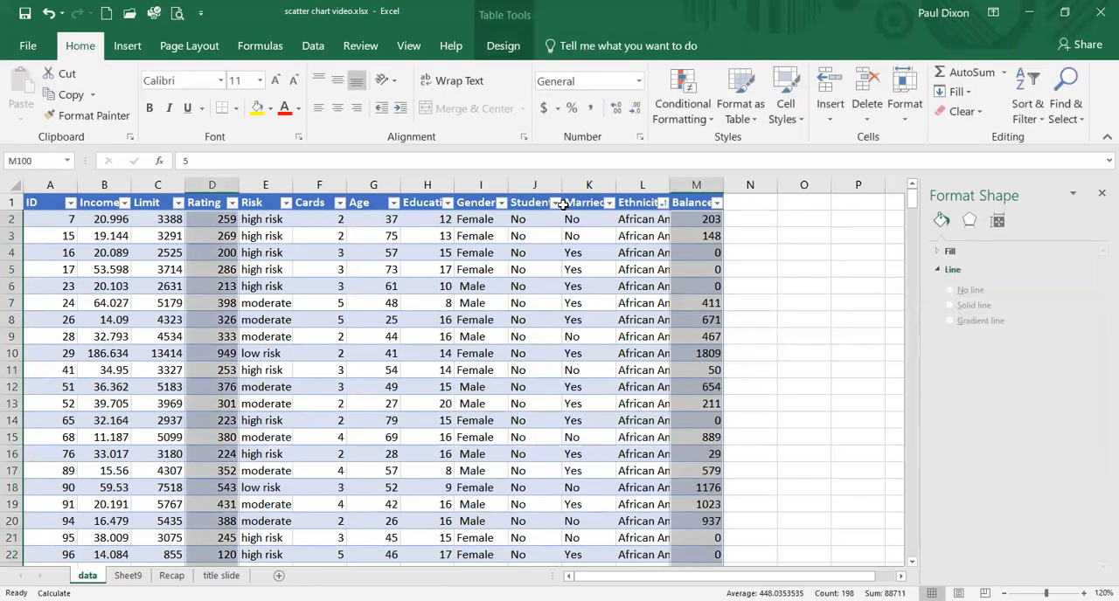
left_click(209, 184)
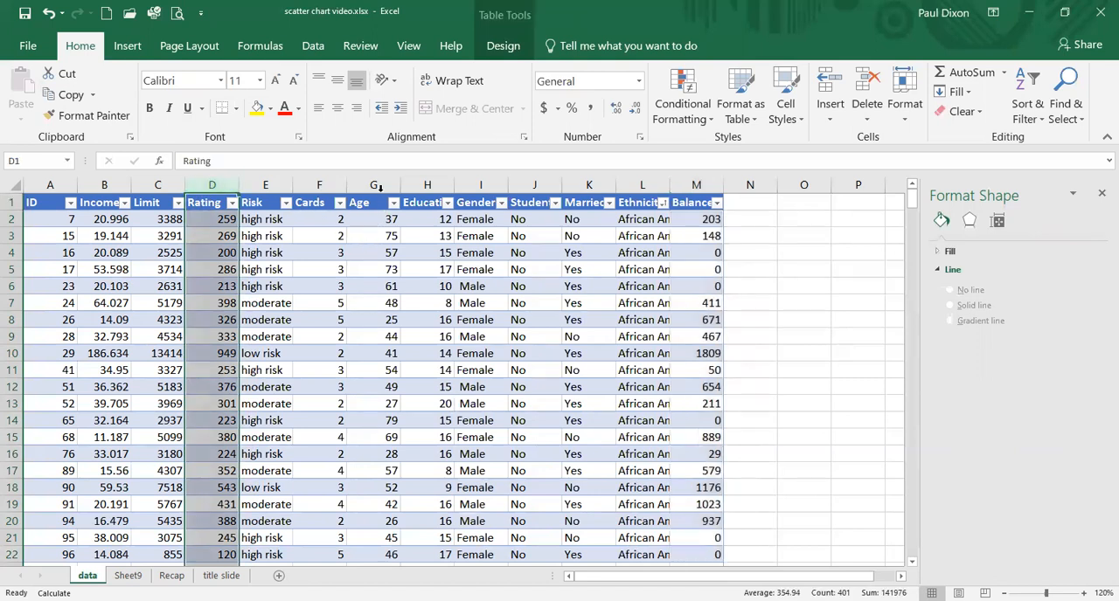
left_click(317, 184, "ctrl")
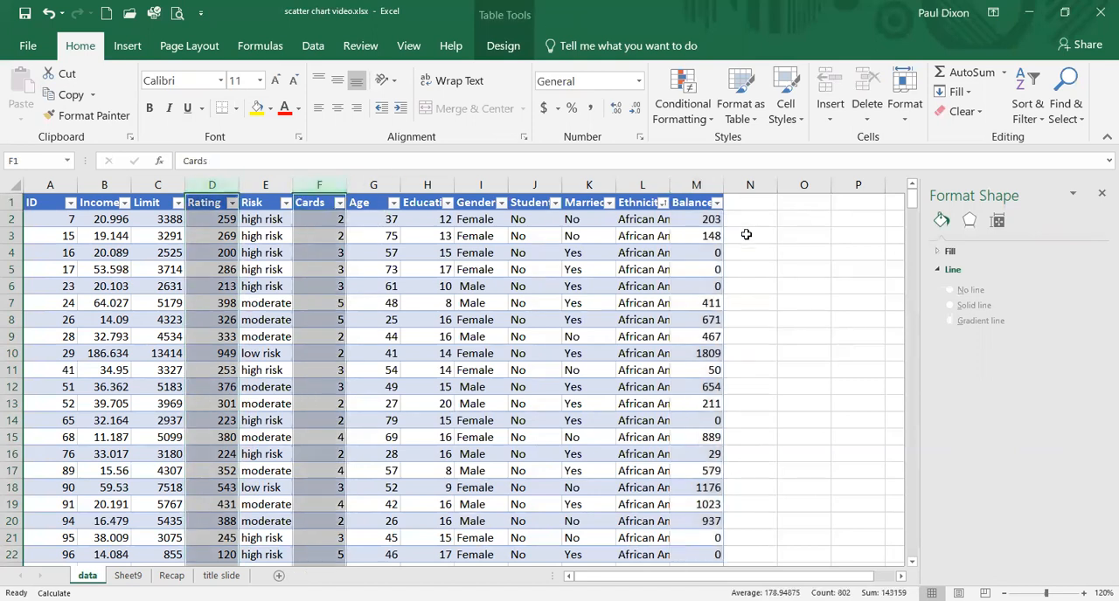
left_click(705, 186, "ctrl")
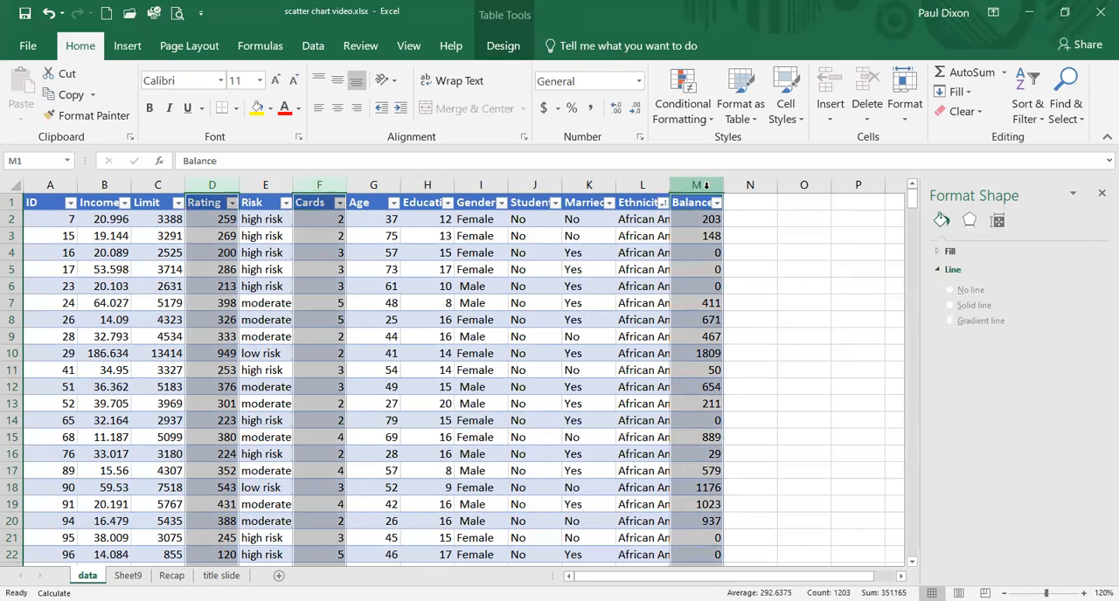
key("ctrl+c")
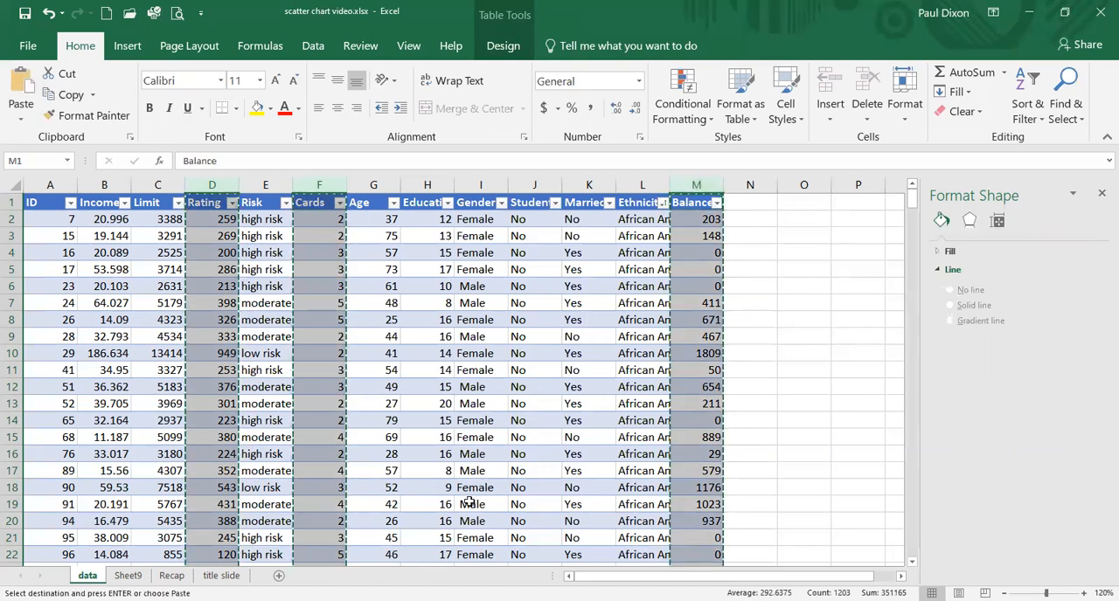
left_click(279, 575)
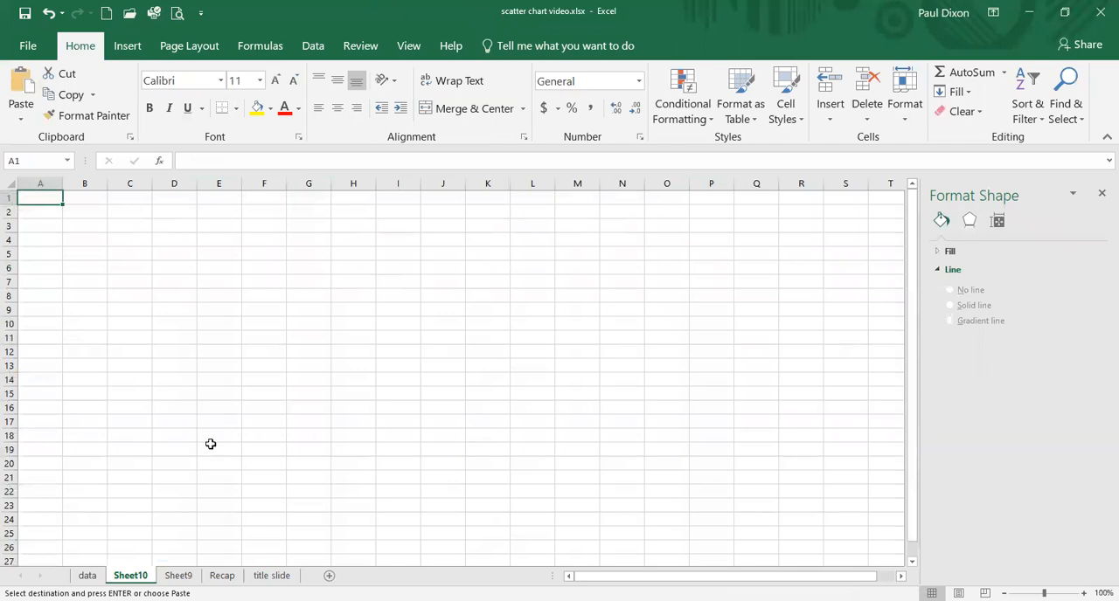
key("ctrl+v")
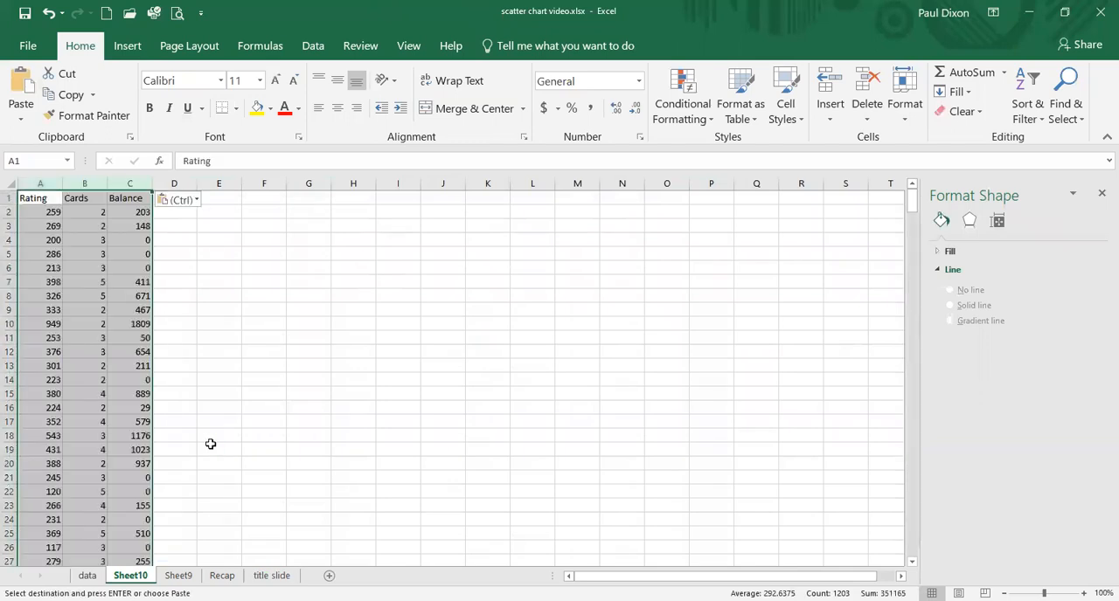
- Move the Cards column to column D, after Balance, and delete the emptied column B
left_click(78, 183)
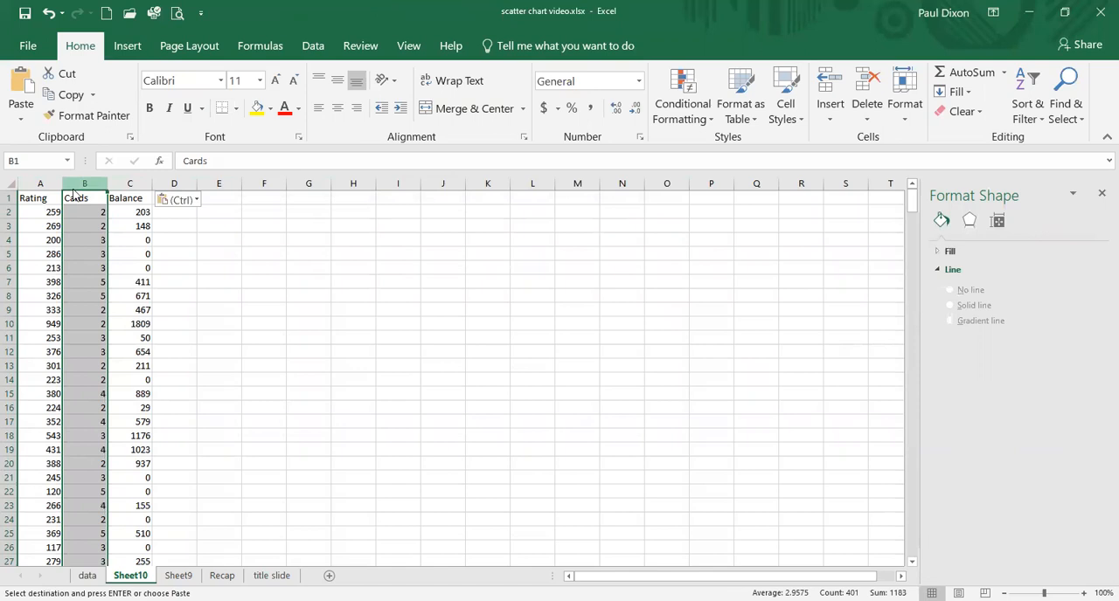
right_click(76, 198)
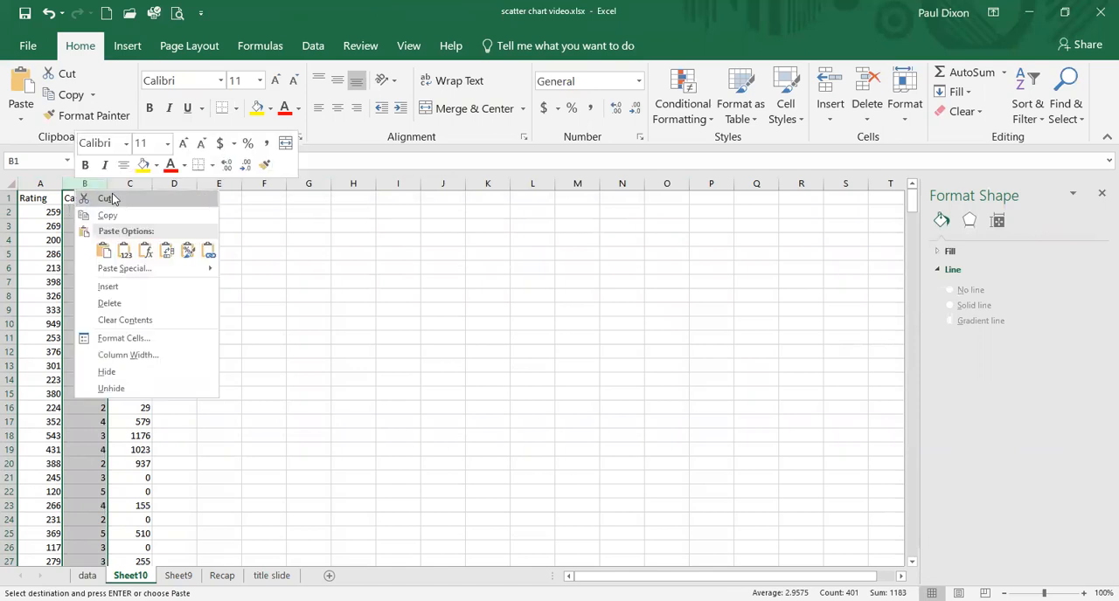
left_click(174, 200)
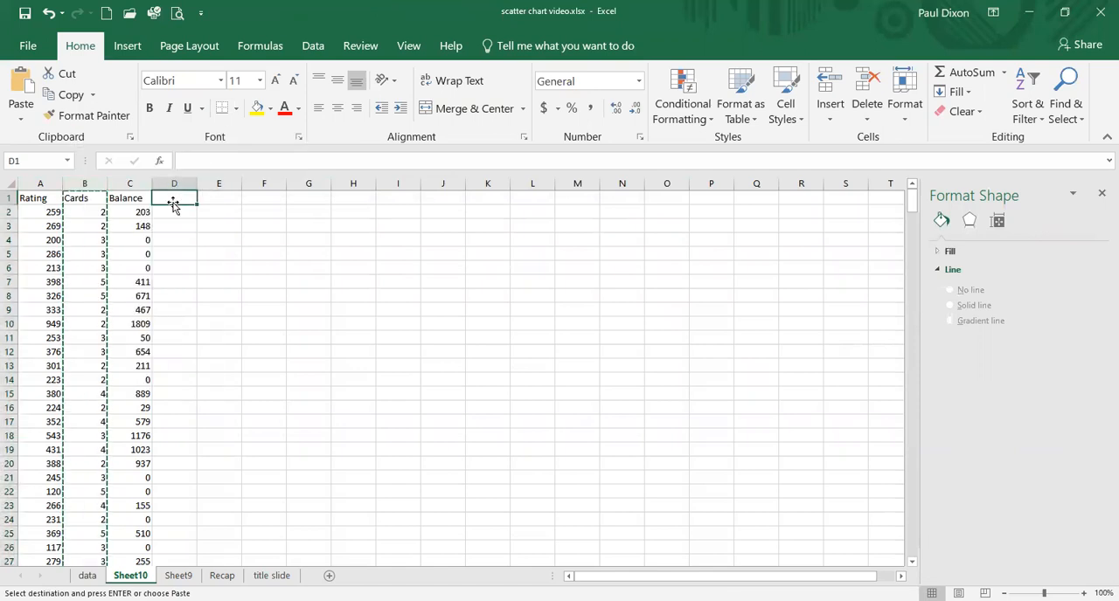
key("ctrl+v")
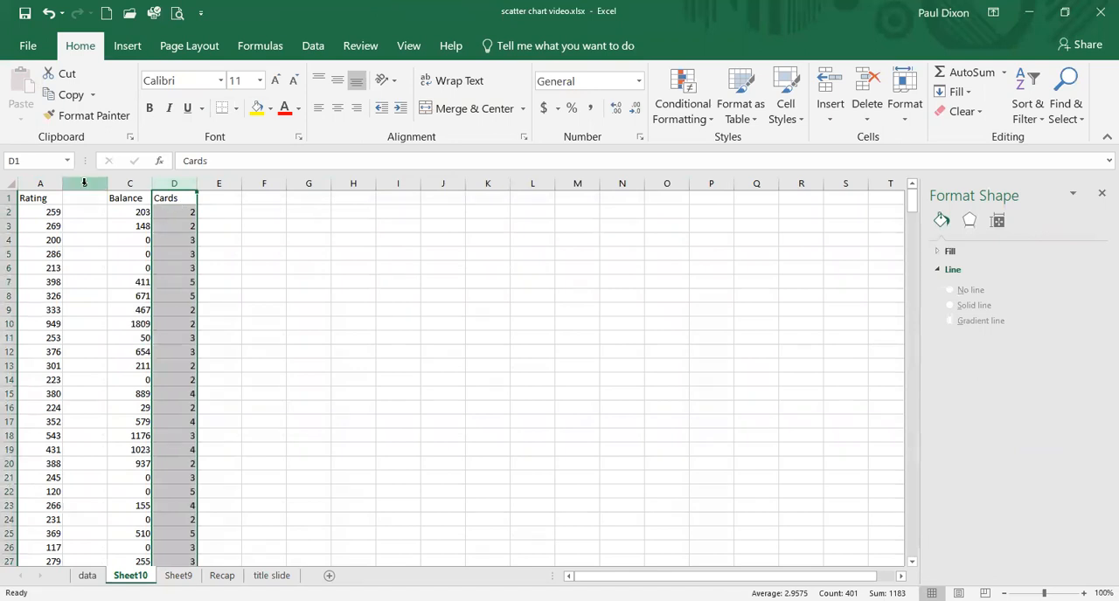
left_click(84, 183)
right_click(90, 202)
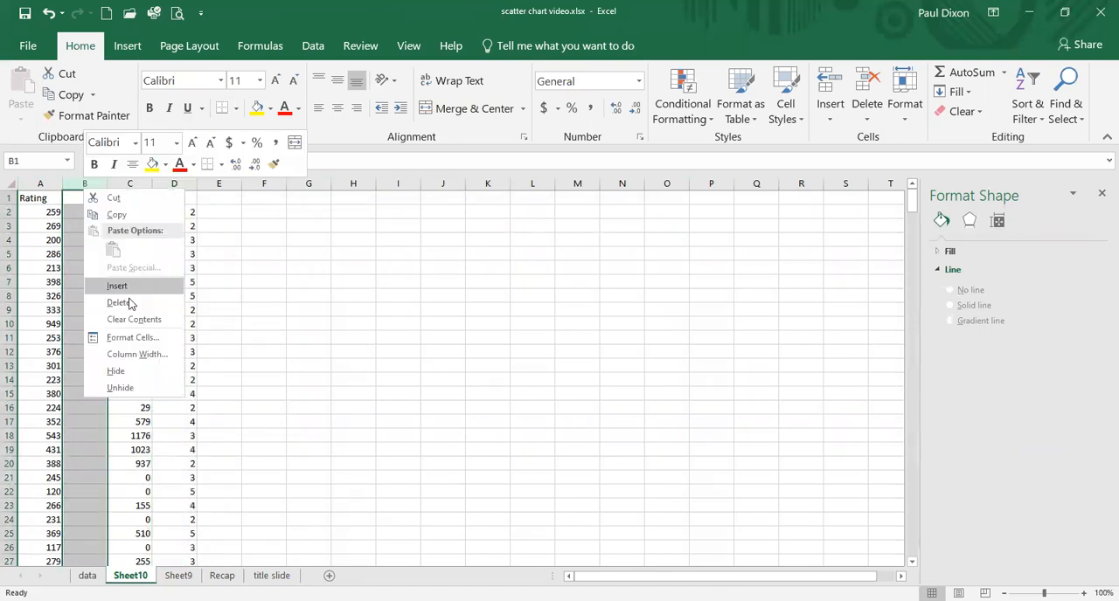
left_click(122, 302)
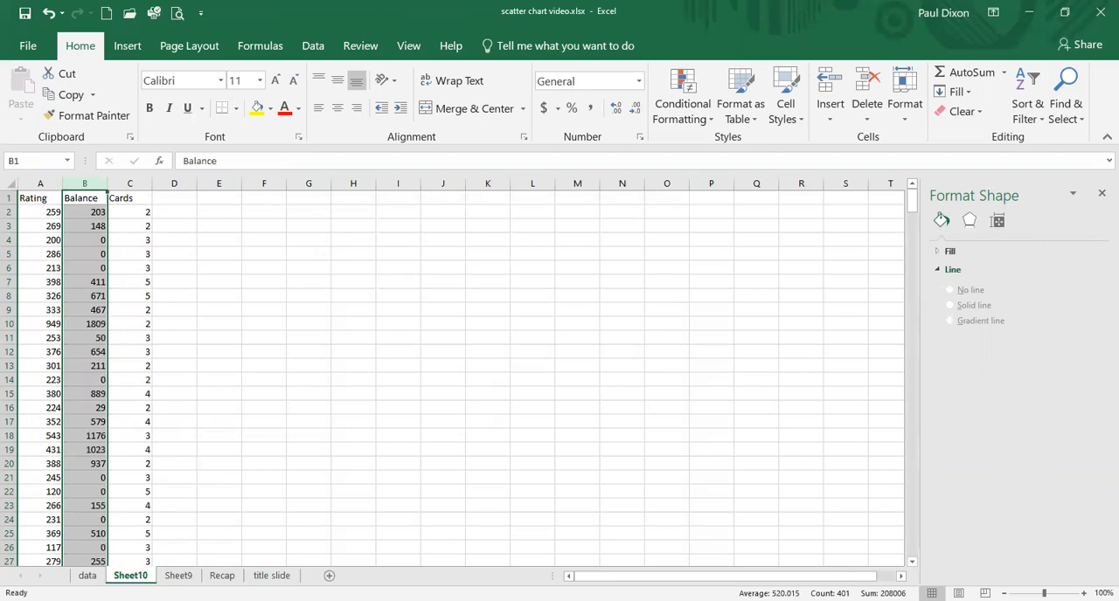
- Insert a bubble chart from the Rating, Balance and Cards values in A2:C401, using the single-series variant with Rating on the horizontal axis
left_click(1083, 593)
left_click(1083, 594)
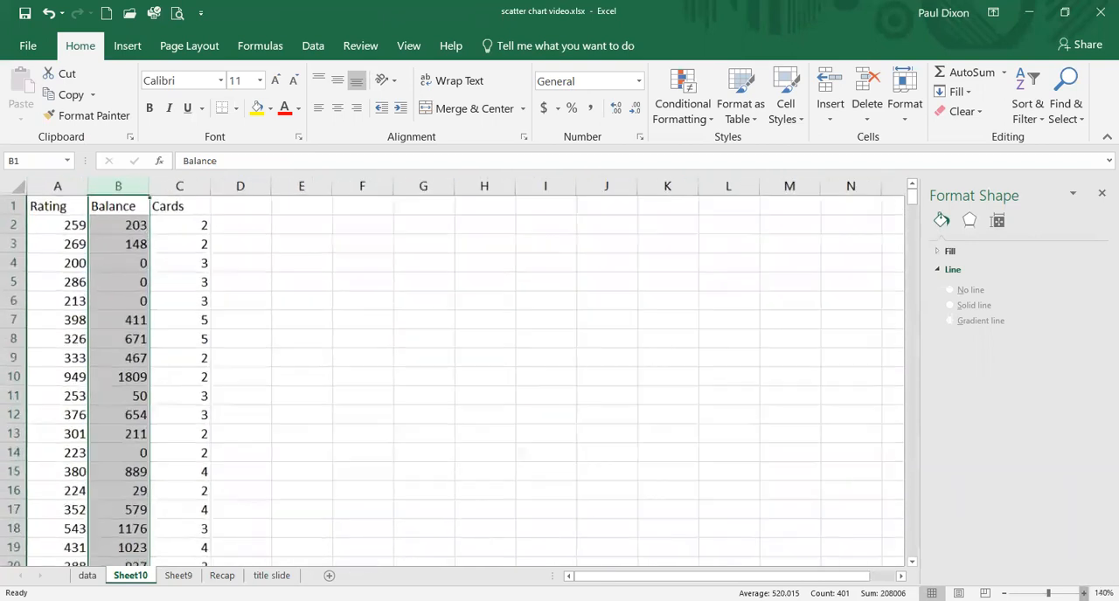
left_click(1083, 593)
left_click(1083, 594)
left_click(1083, 593)
left_click(1083, 594)
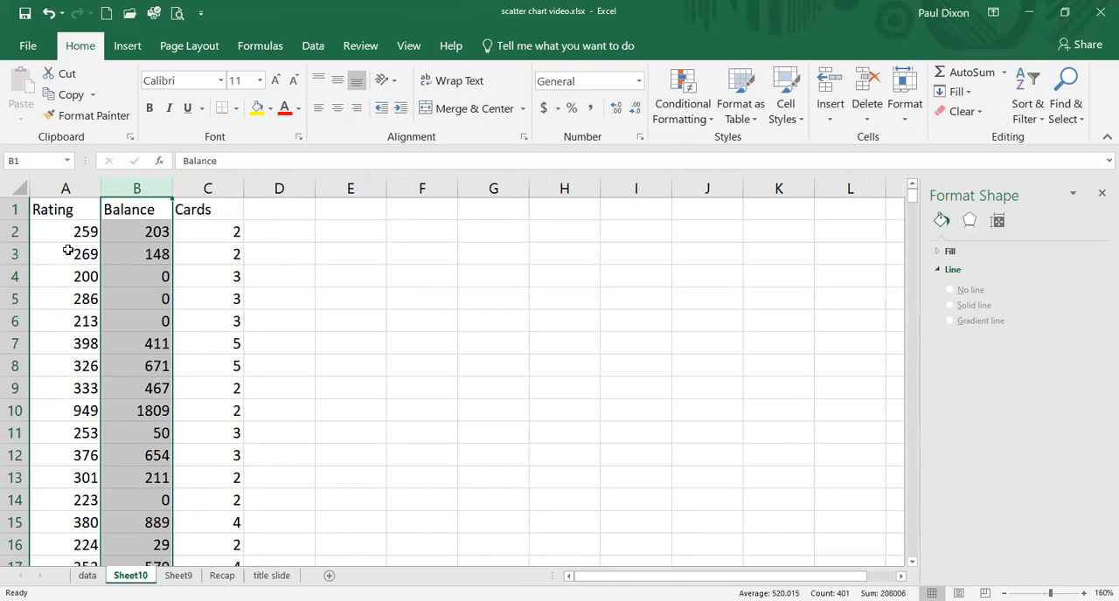
left_click_drag(63, 233, 230, 522)
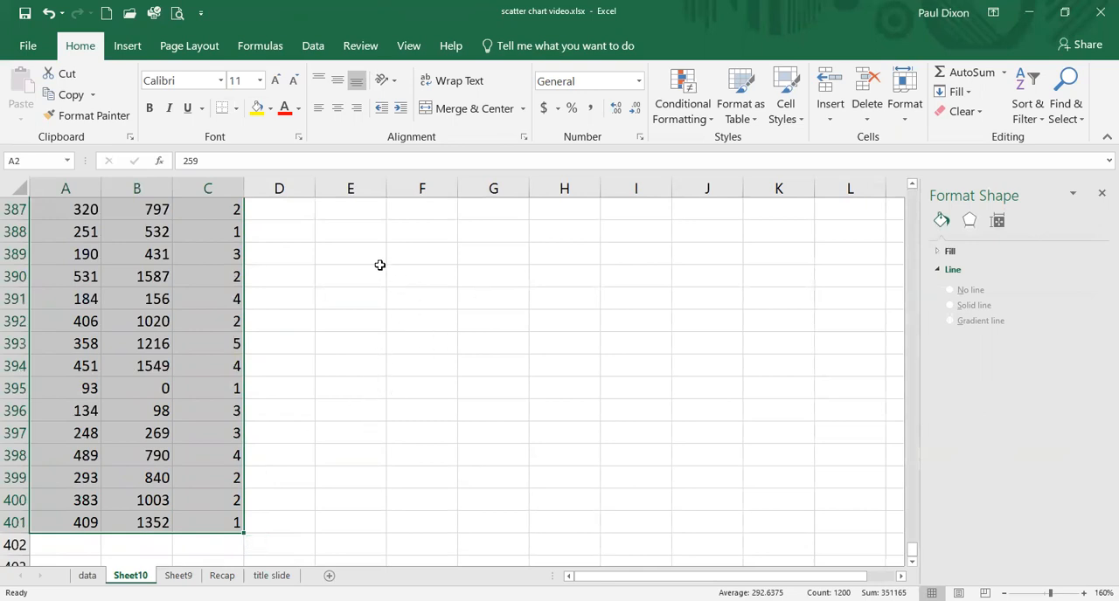
left_click(127, 46)
left_click(386, 103)
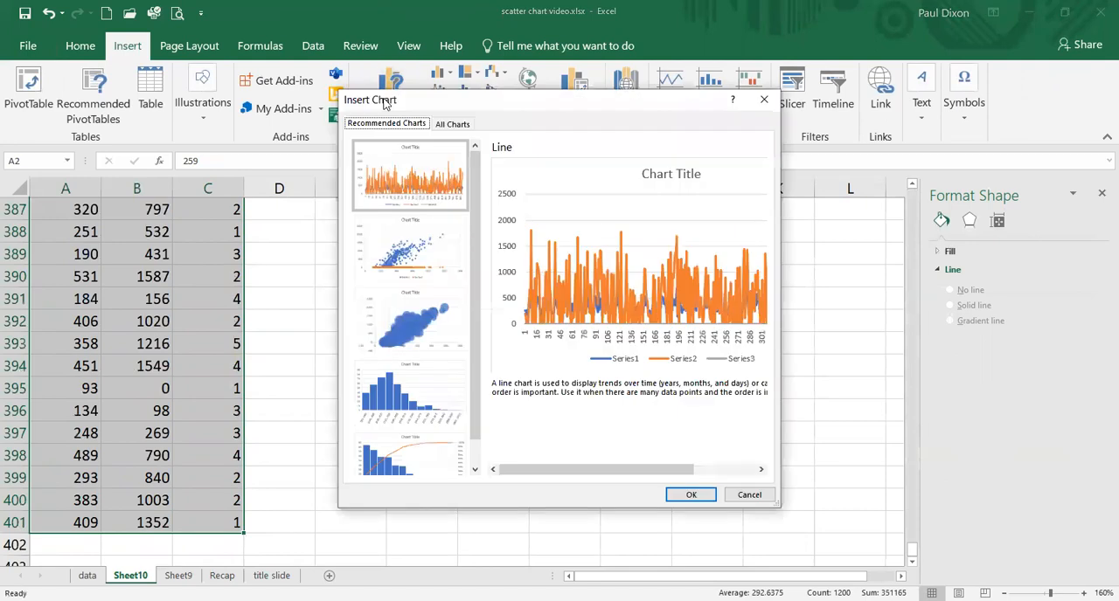
left_click(451, 125)
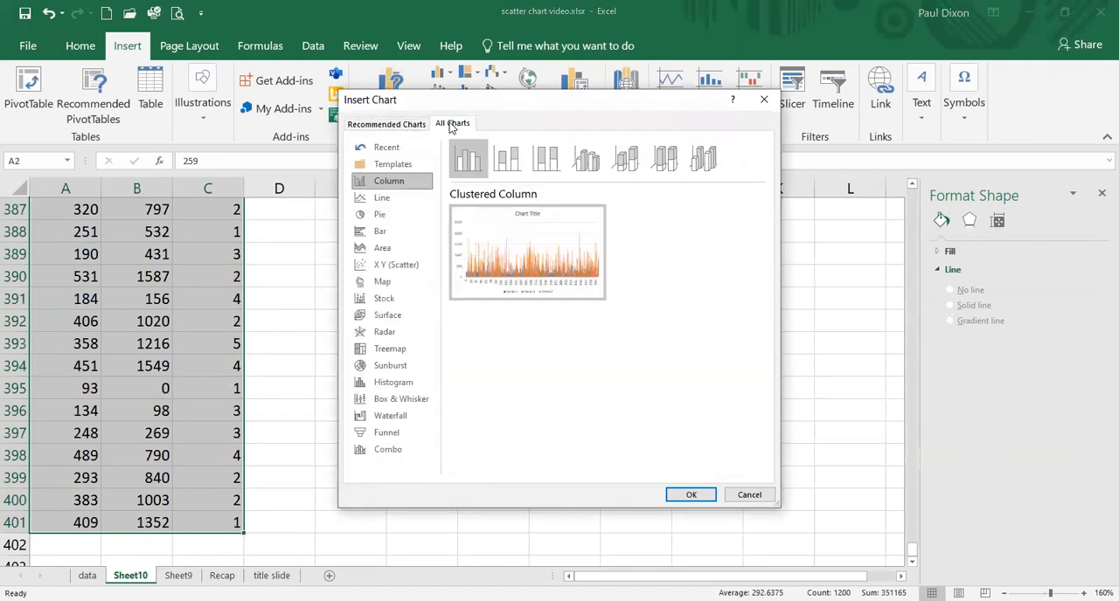
left_click(394, 267)
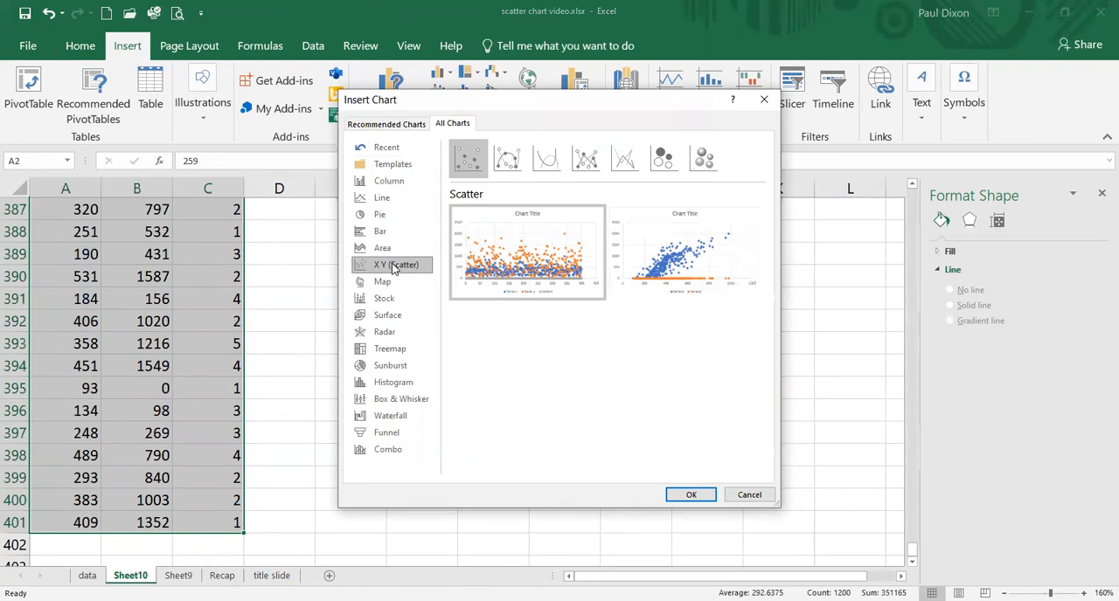
left_click(663, 160)
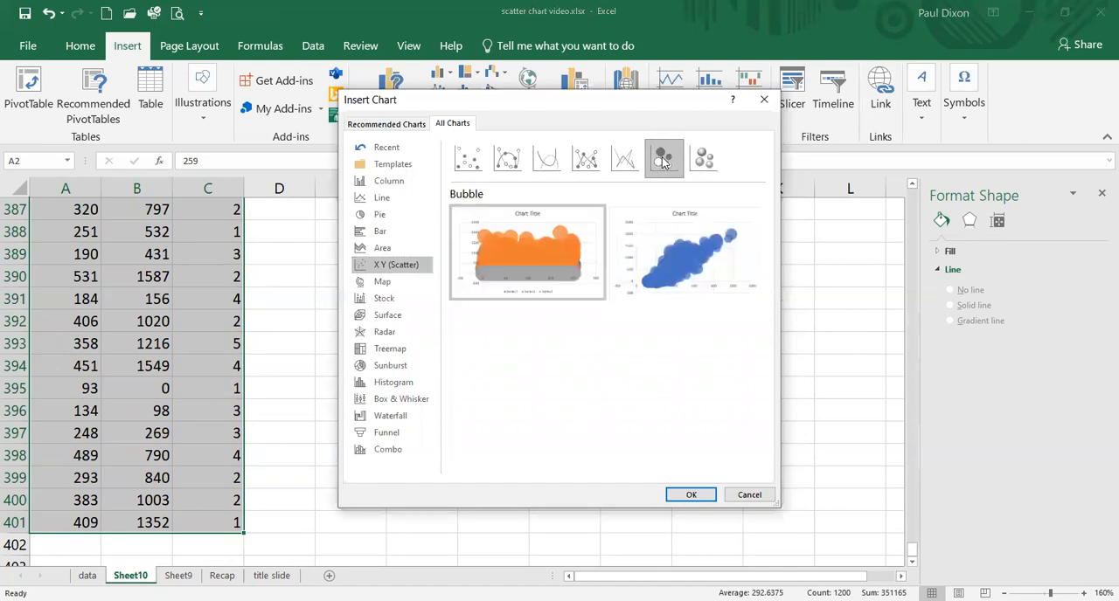
mouse_move(690, 269)
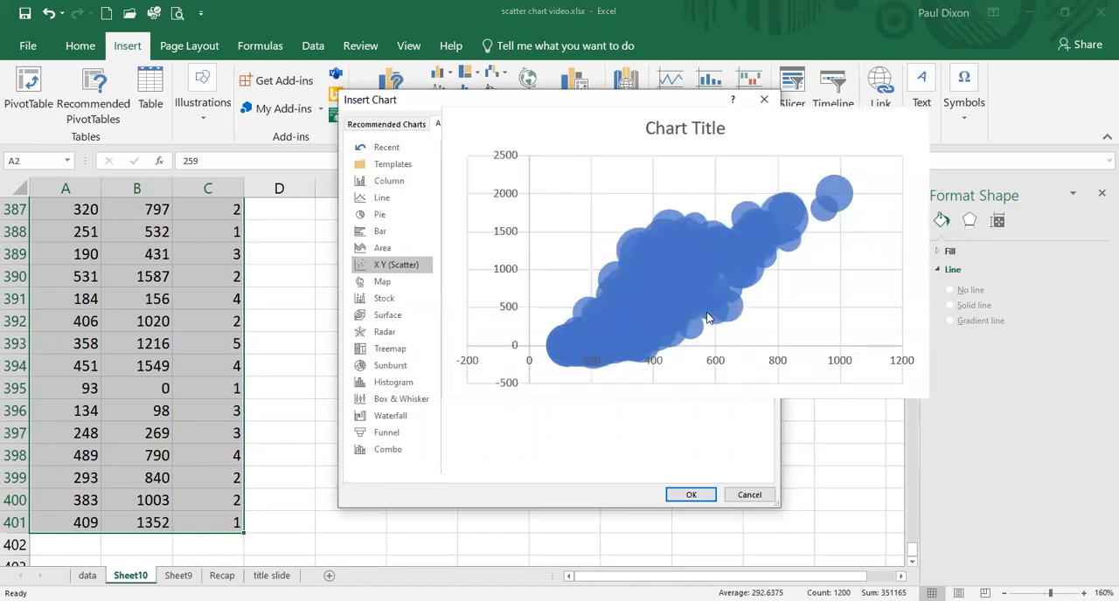
left_click(691, 495)
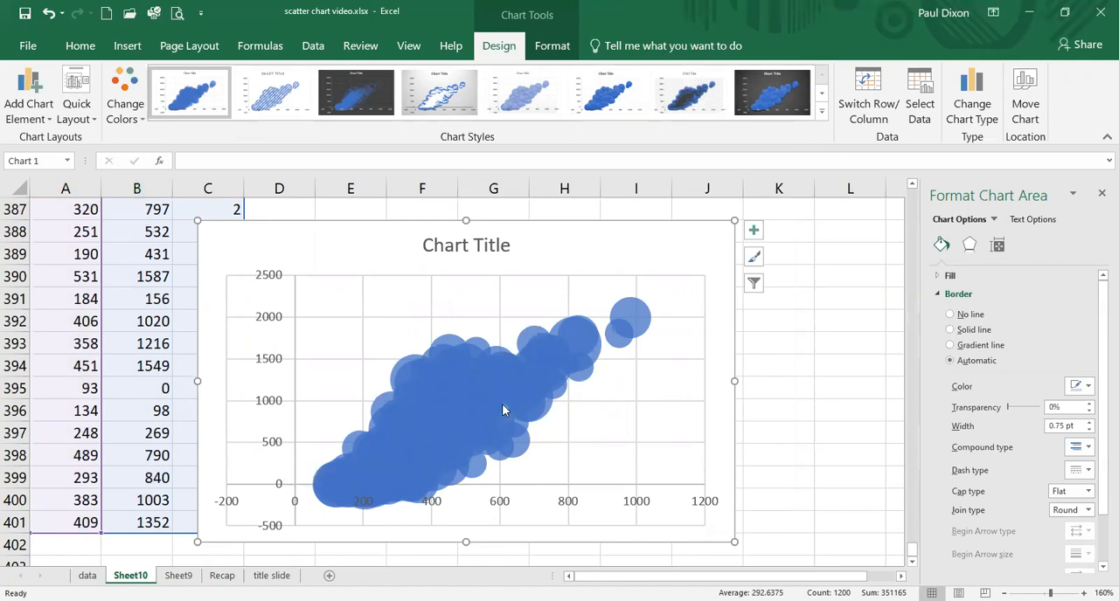
- Make the bubble size represent the width of bubbles and scale the bubble size to 20
left_click(501, 382)
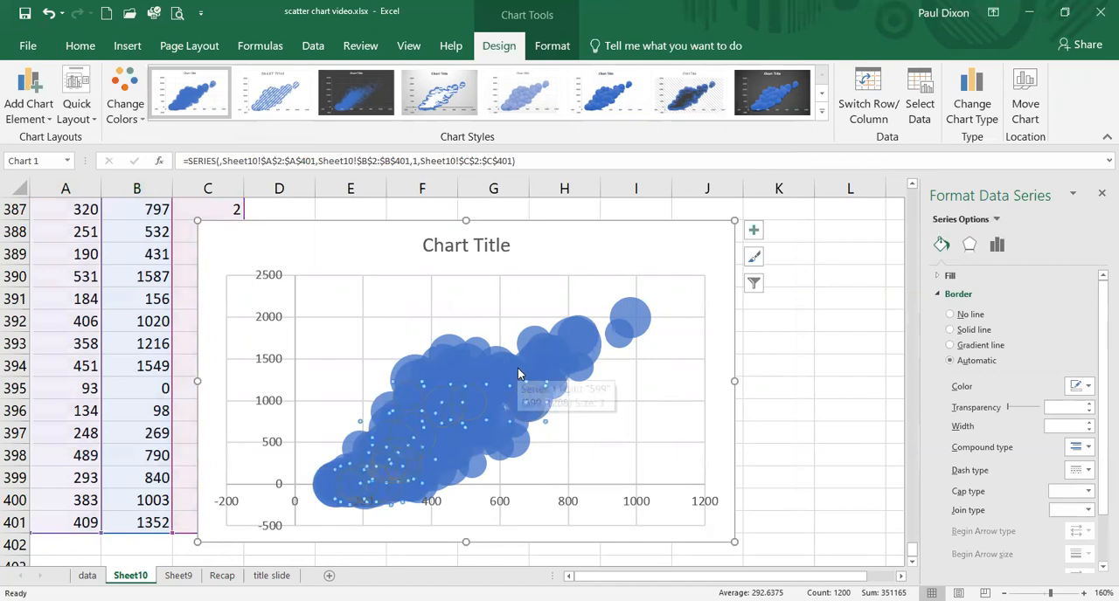
left_click(998, 246)
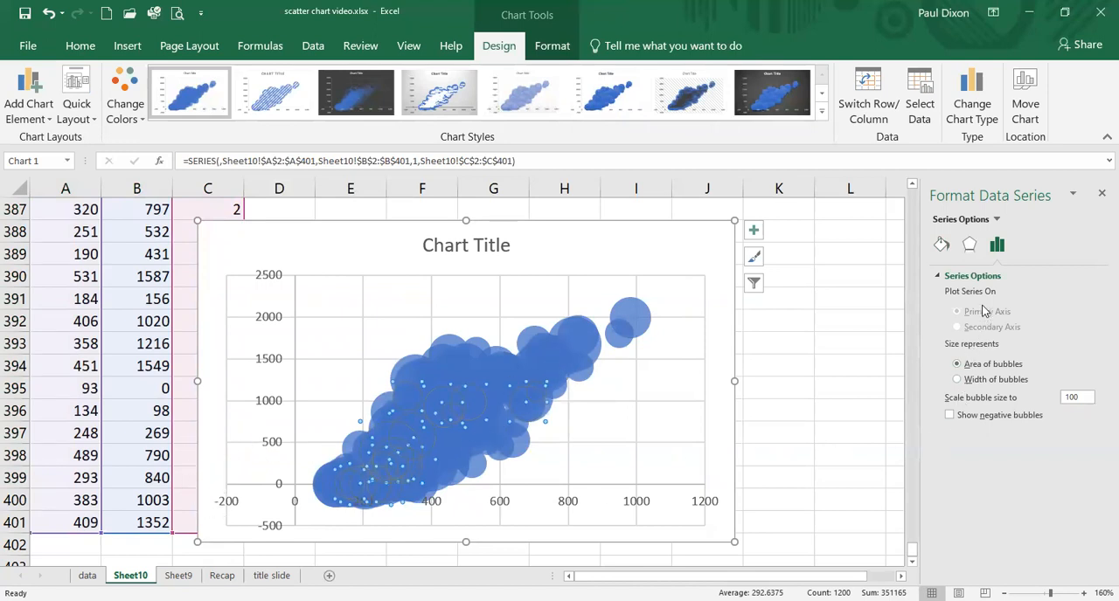
left_click(957, 379)
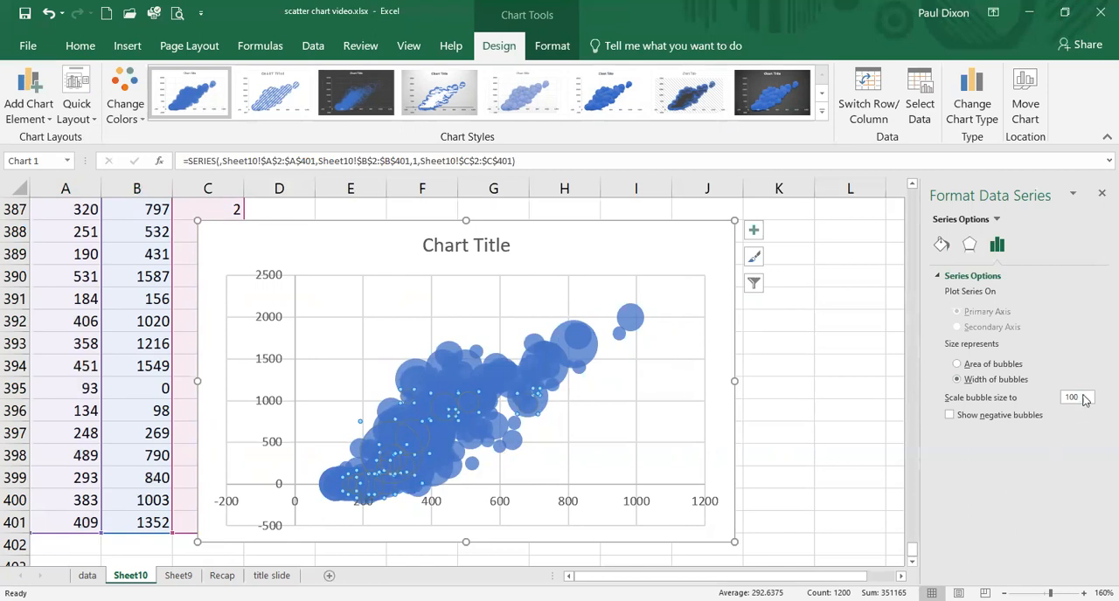
left_click_drag(1075, 398, 1051, 400)
type("20")
key("Return")
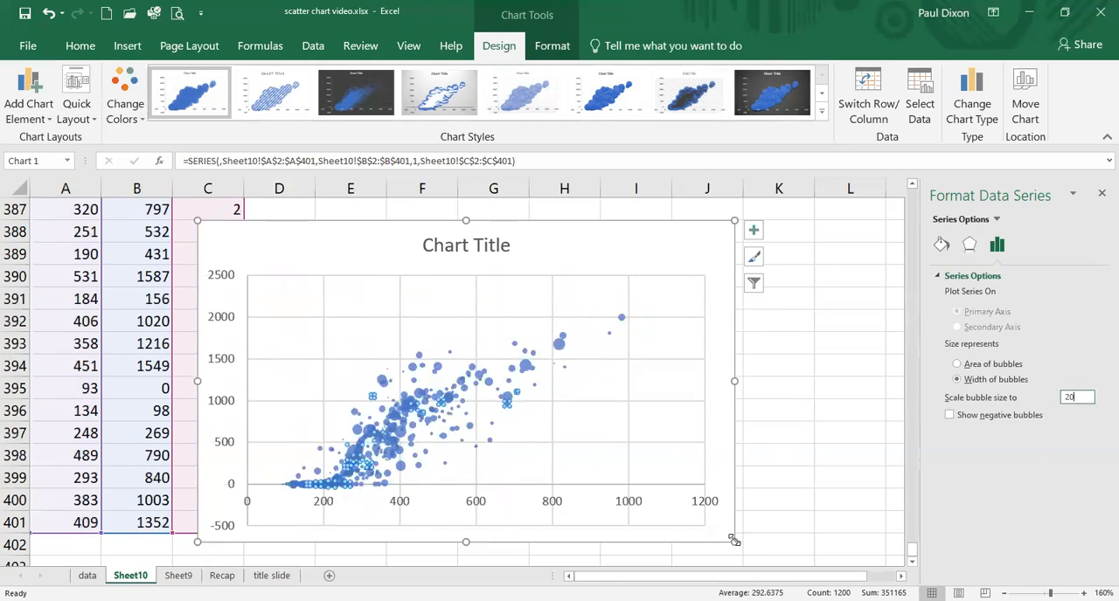
left_click(727, 482)
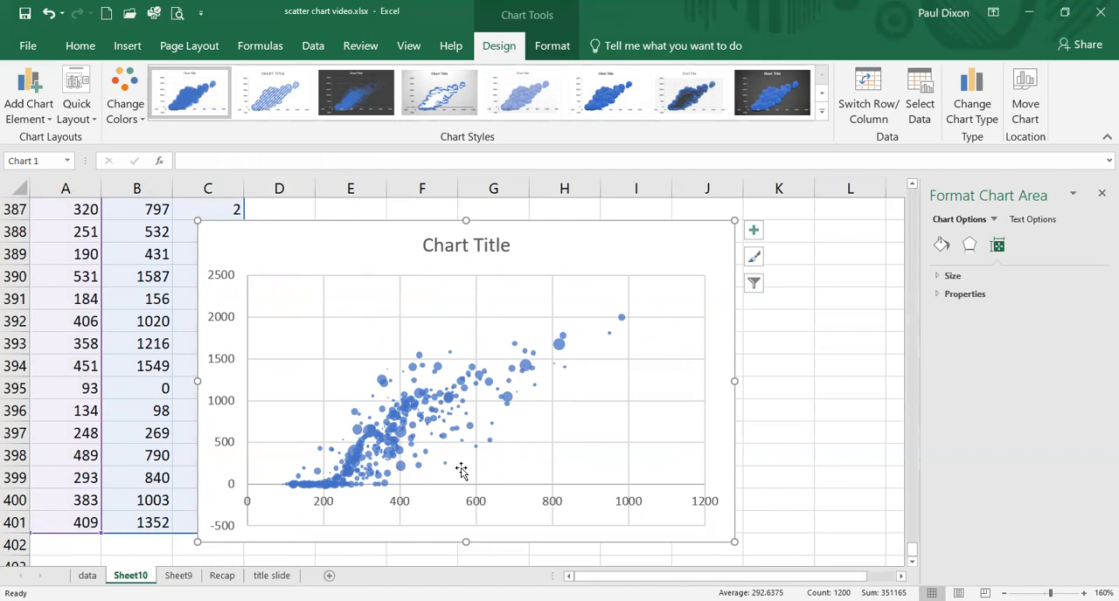
- Select a small and a large individual bubble near a Rating of 800 to compare their sizes
left_click(569, 370)
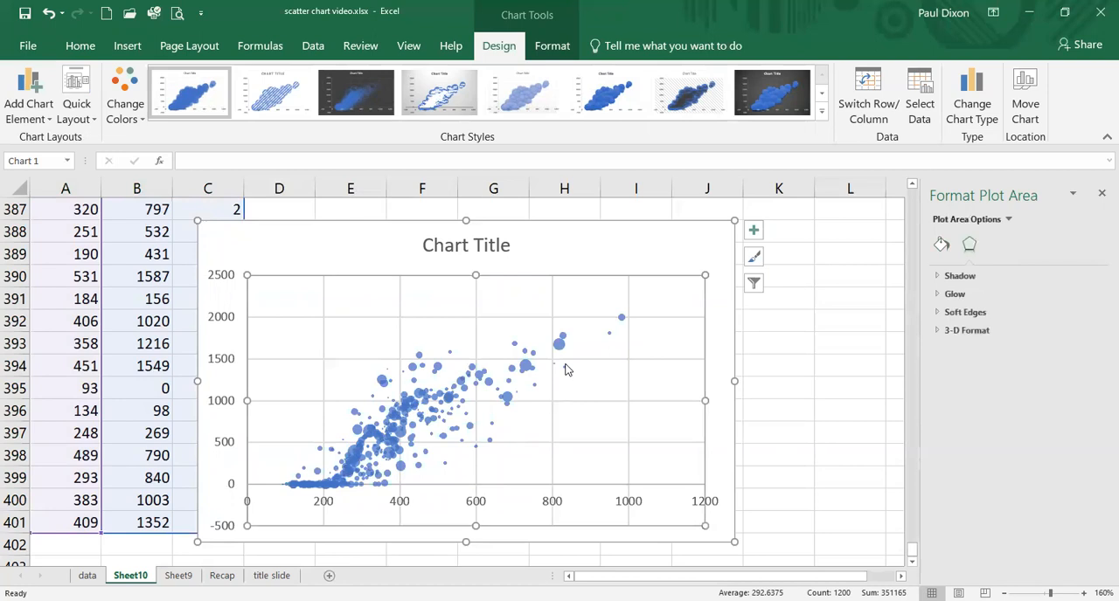
left_click(565, 371)
left_click(565, 367)
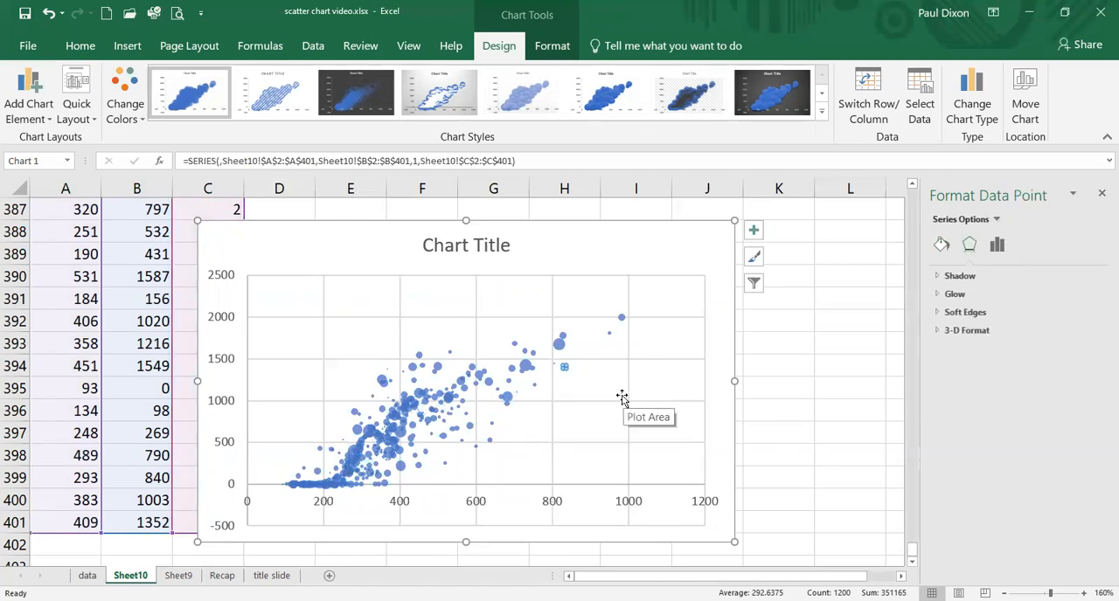
left_click(557, 344)
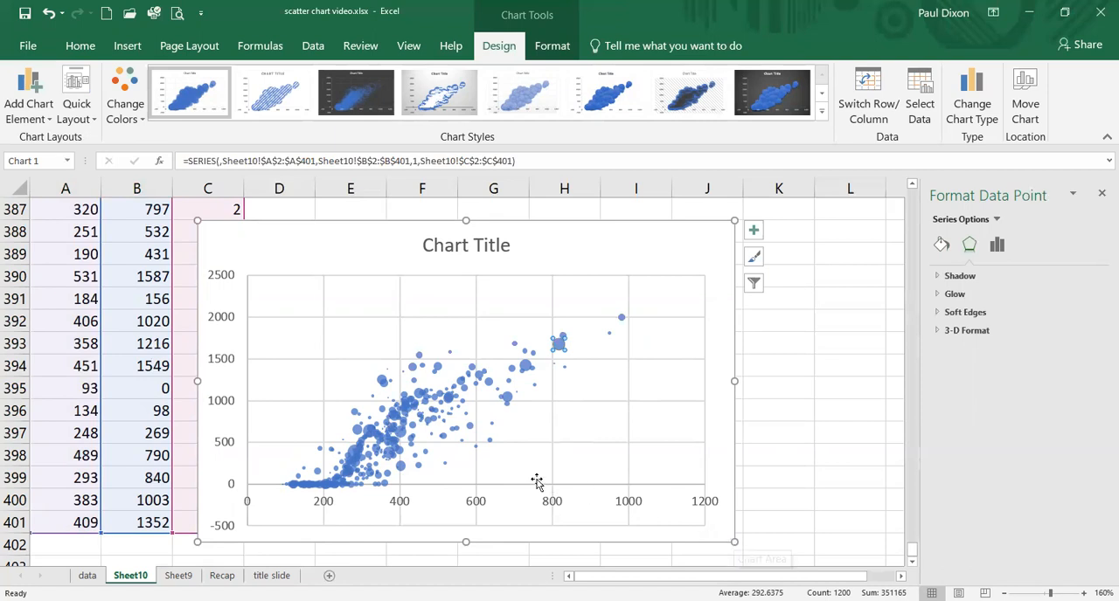
- Switch to the Recap sheet to review the summary of scatter and bubble chart rules
left_click(222, 575)
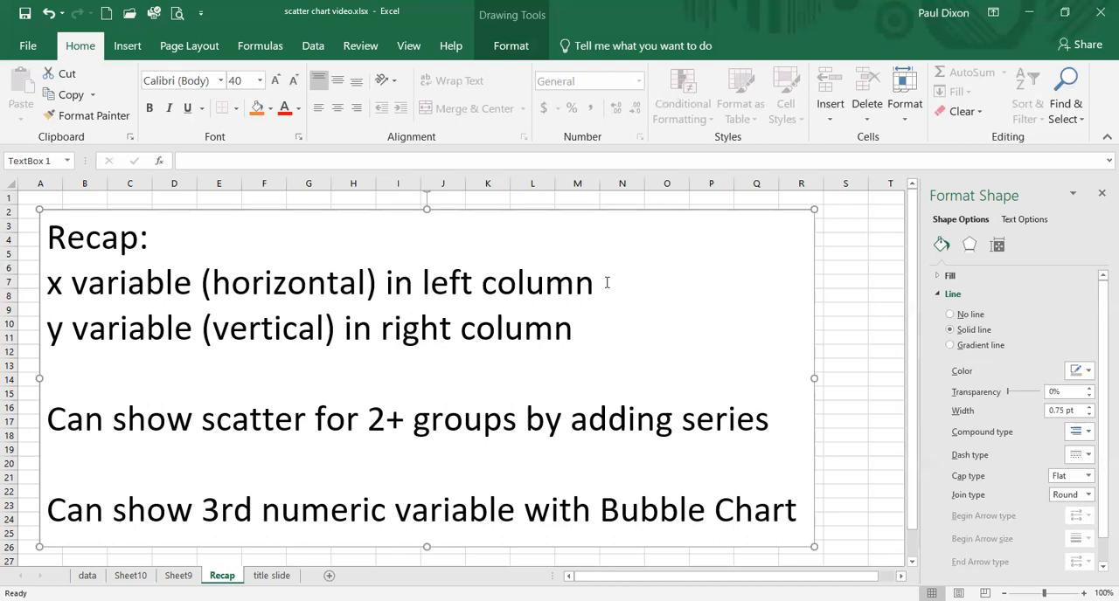
key("alt+r")
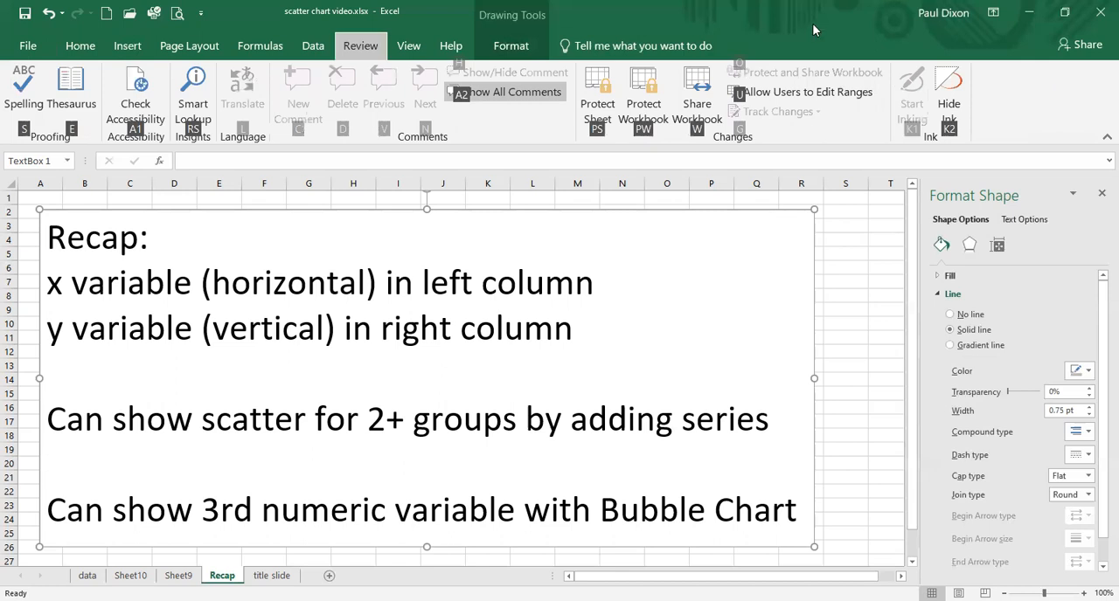